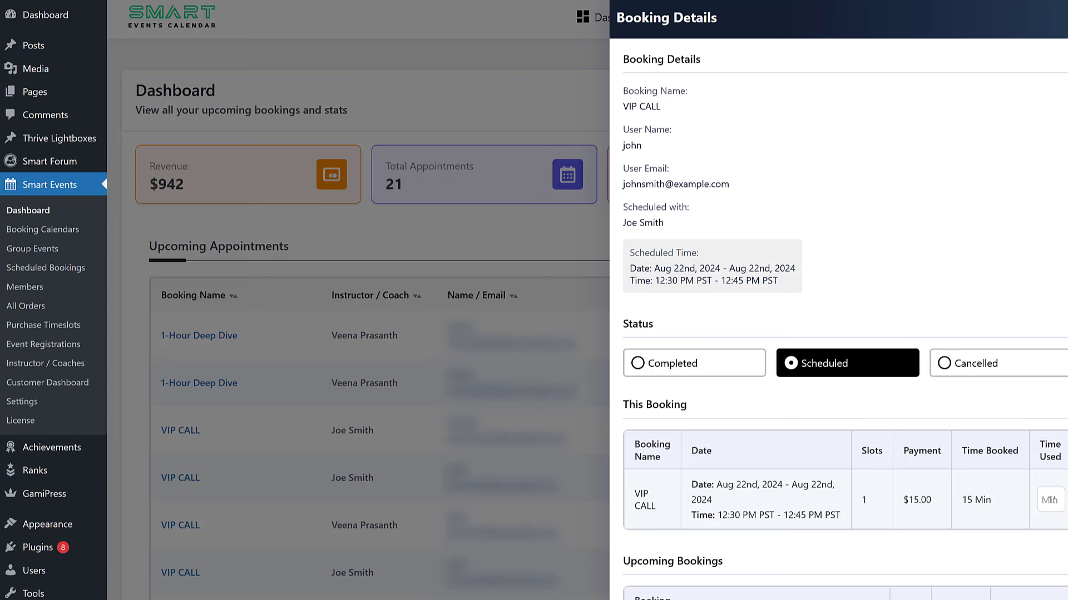
Step: Review the VIP CALL booking's details, including its bookings, the user's wallet, and the payment and rescheduling sections
scroll(844, 323, "down", 5)
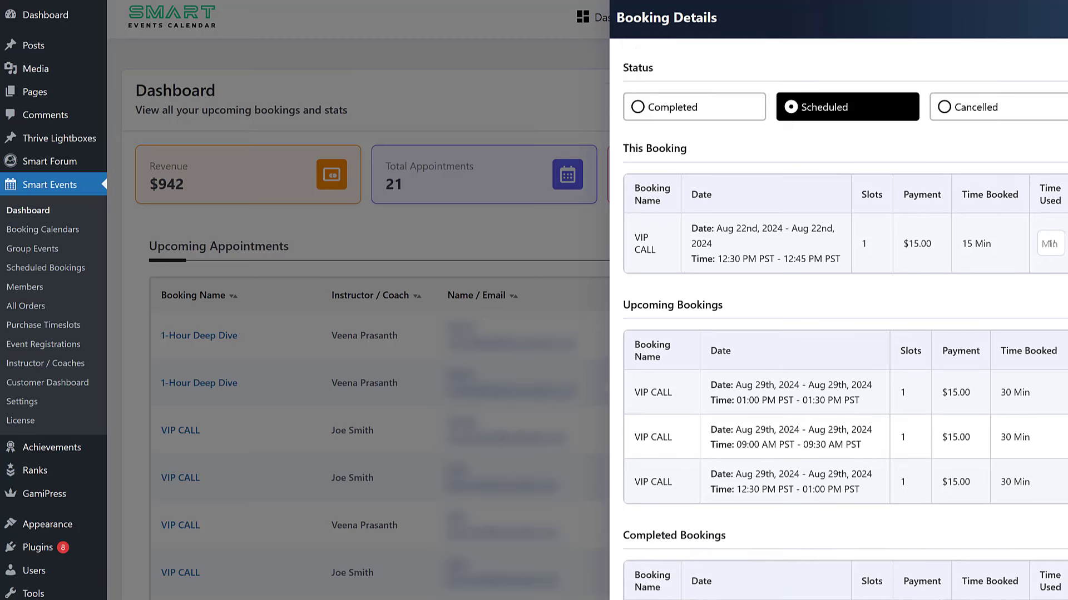
scroll(844, 322, "down", 10)
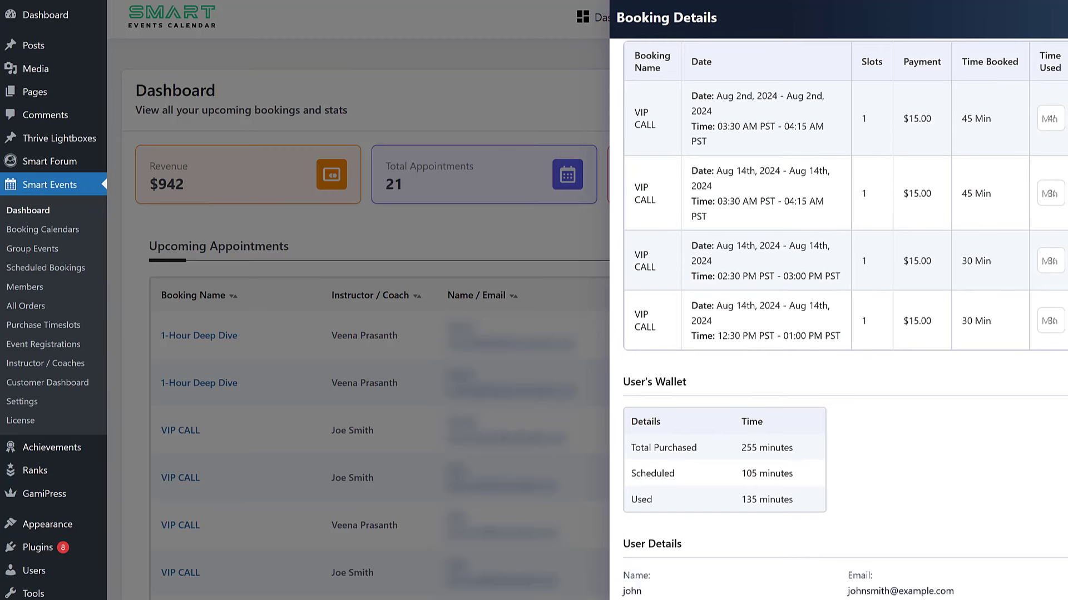
scroll(844, 322, "down", 5)
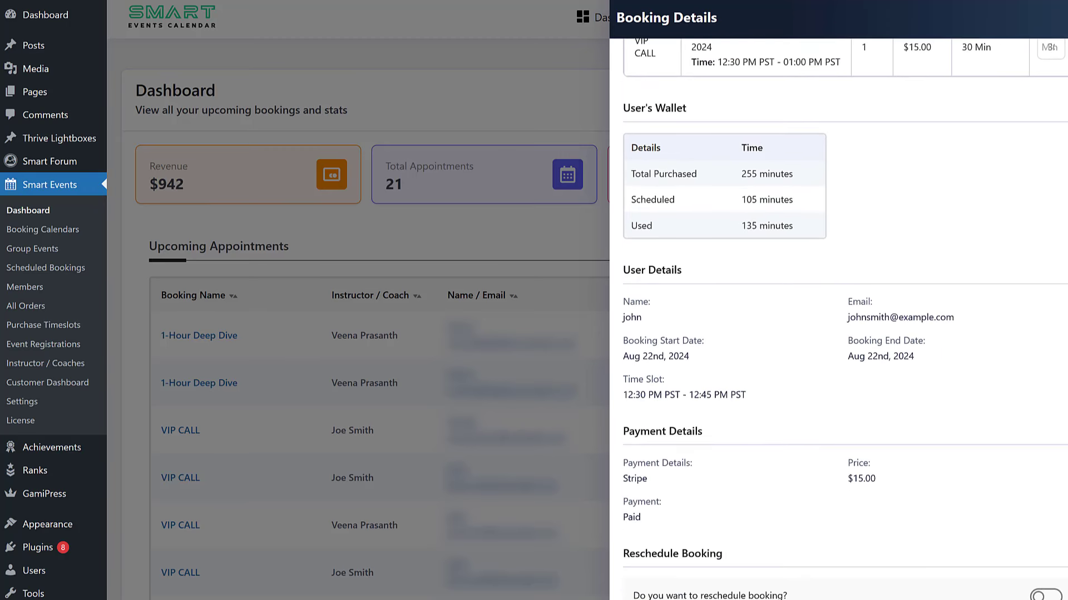
scroll(844, 322, "down", 1)
scroll(844, 323, "up", 14)
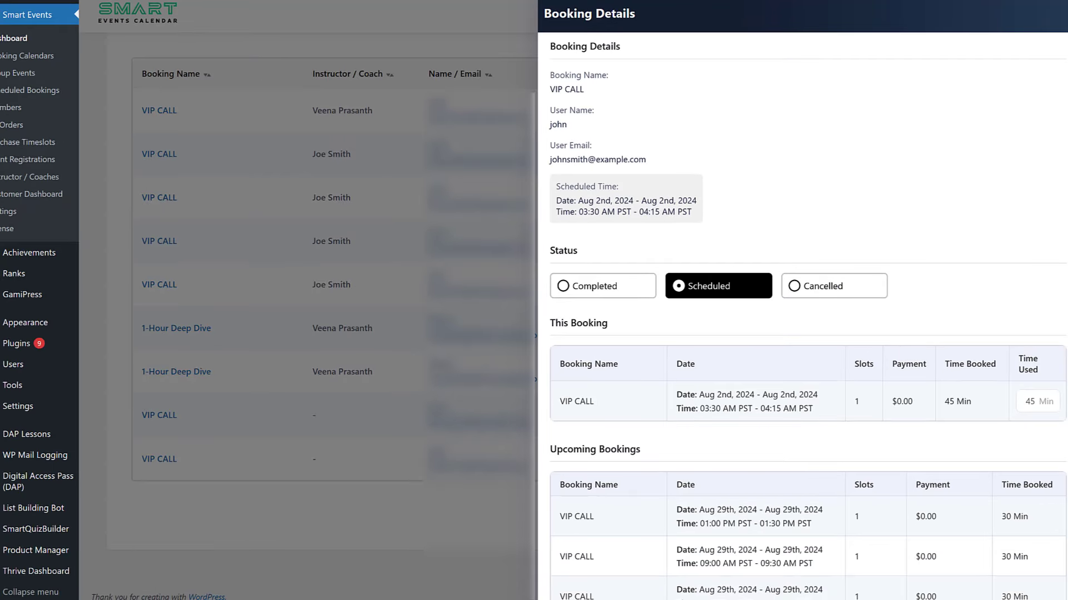
Step: Open the Time Used value of the Aug 14th, 2024, 03:30 AM completed booking for editing
scroll(802, 316, "down", 1)
scroll(1018, 171, "down", 3)
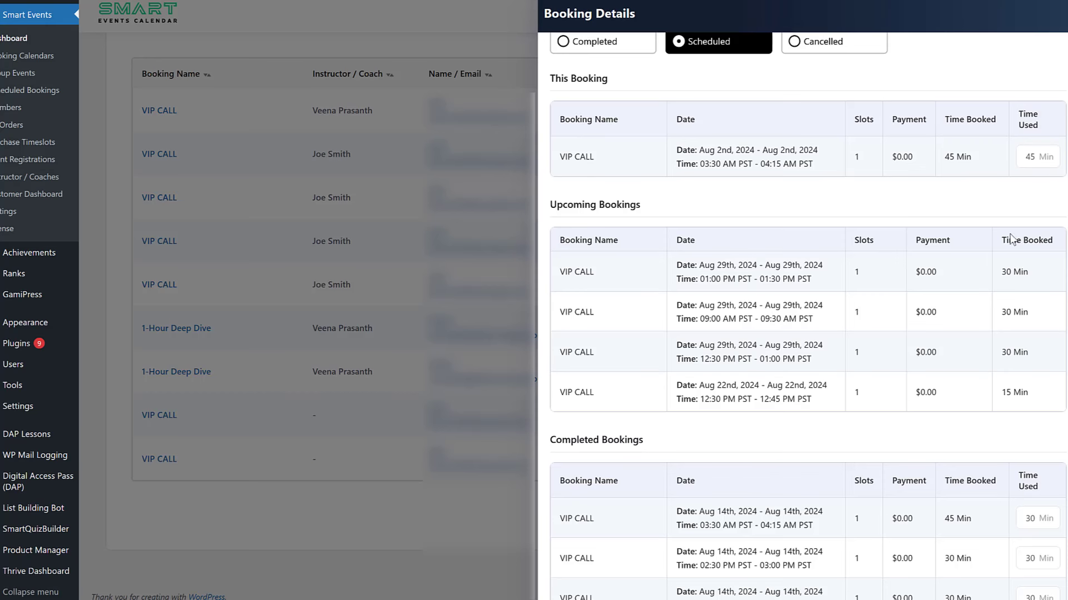
scroll(951, 357, "down", 2)
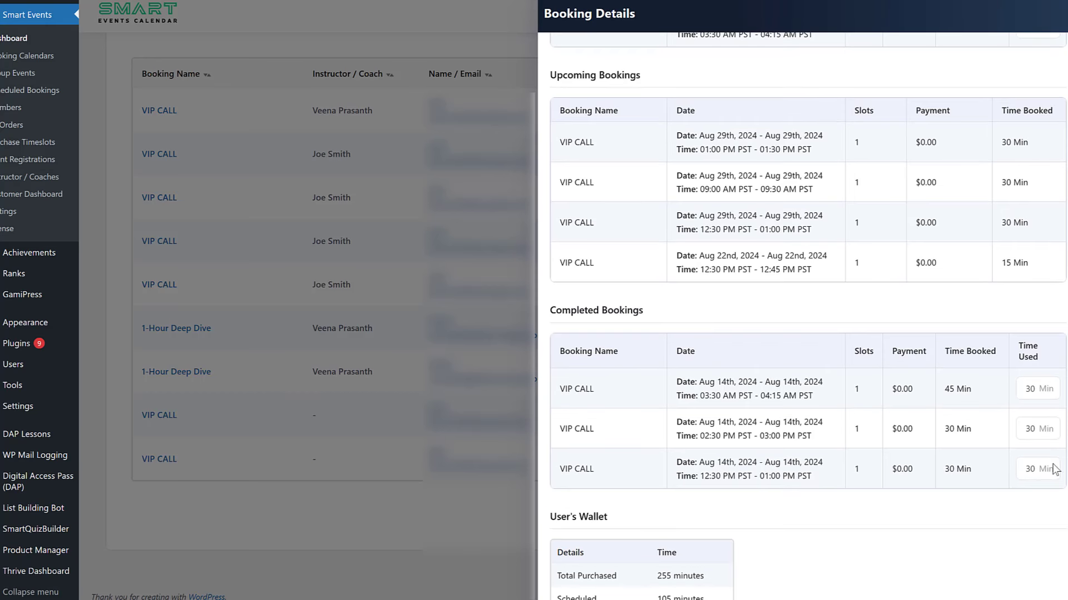
left_click(1031, 393)
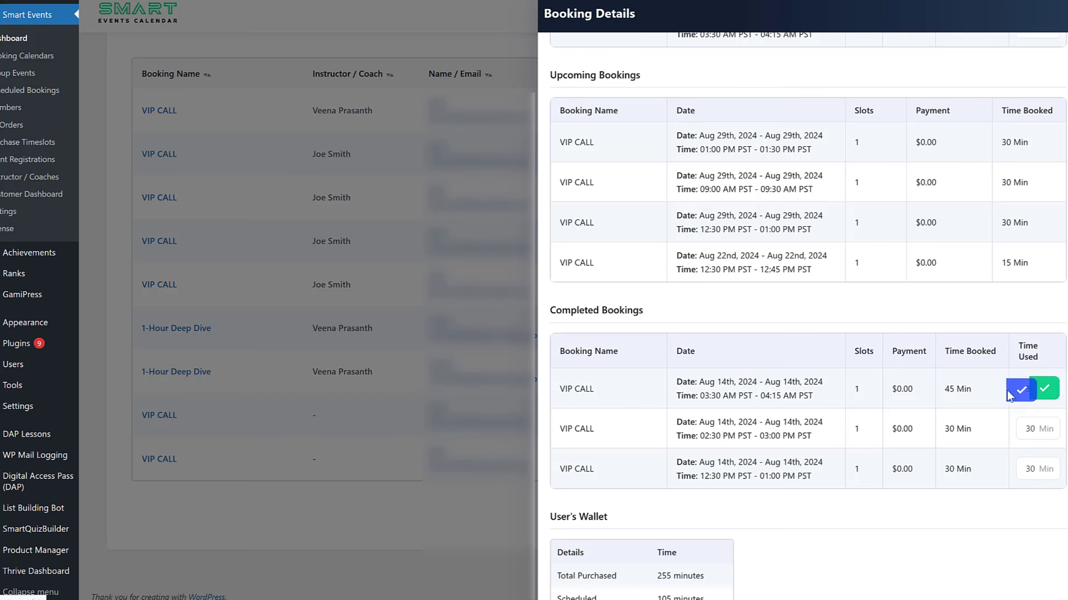
left_click(1029, 390)
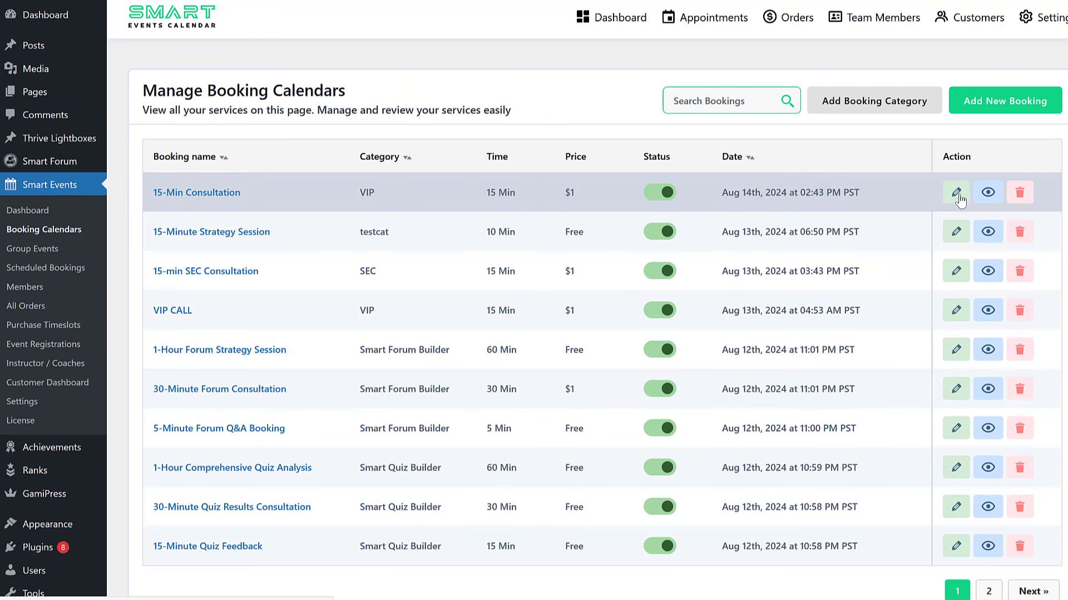
Step: Start a new booking calendar in the VIP category and name it "15-min consultation"
left_click(1012, 107)
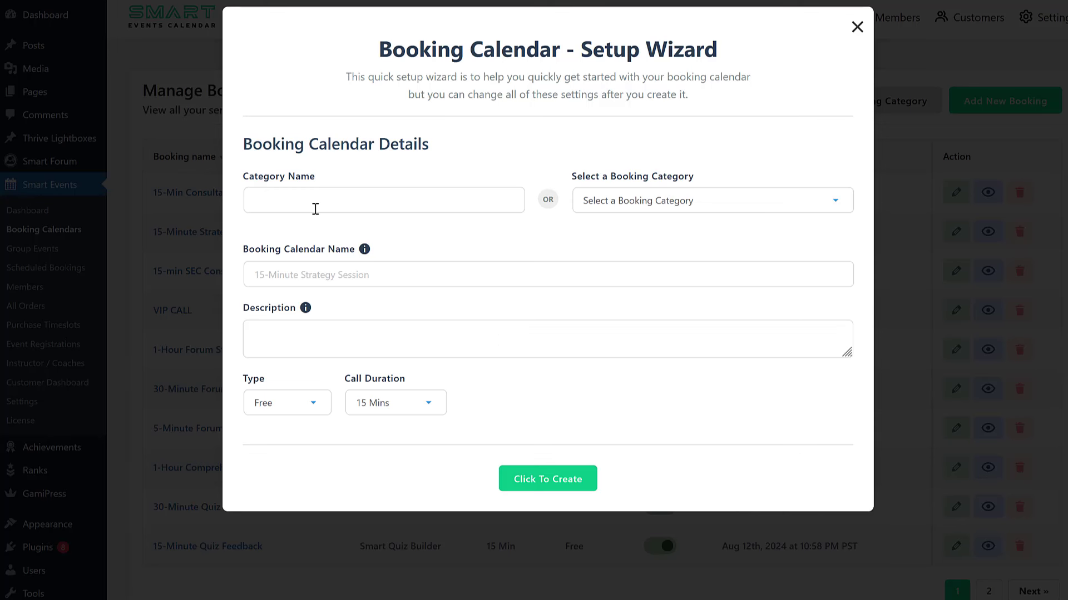
left_click(626, 200)
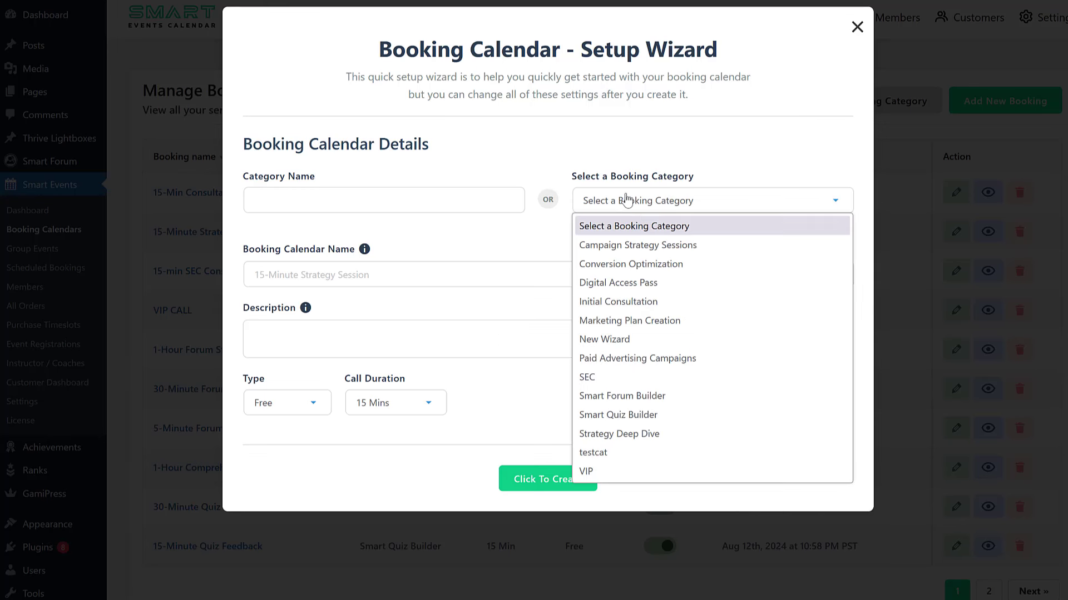
left_click(630, 471)
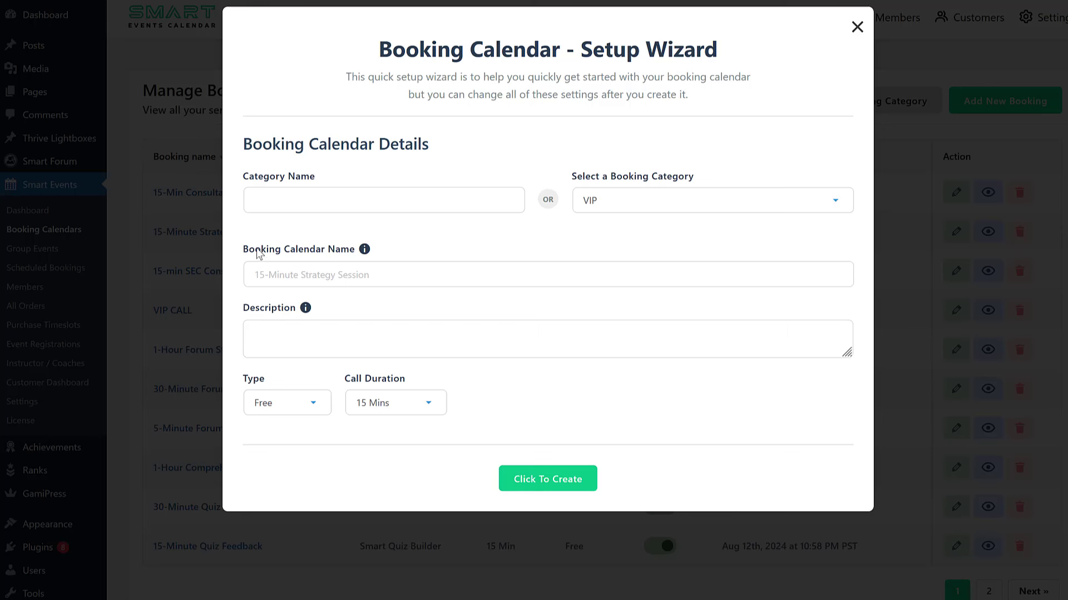
left_click(313, 274)
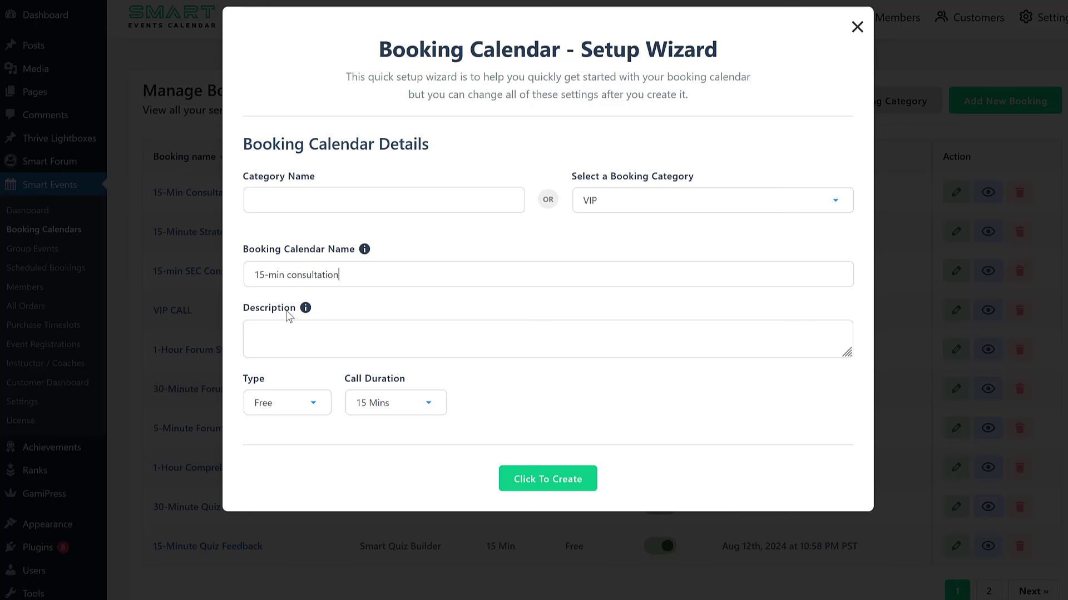
Step: Enter the calendar description "A focused session to quickly assess your needs and outline actionable strategies."
mouse_move(305, 310)
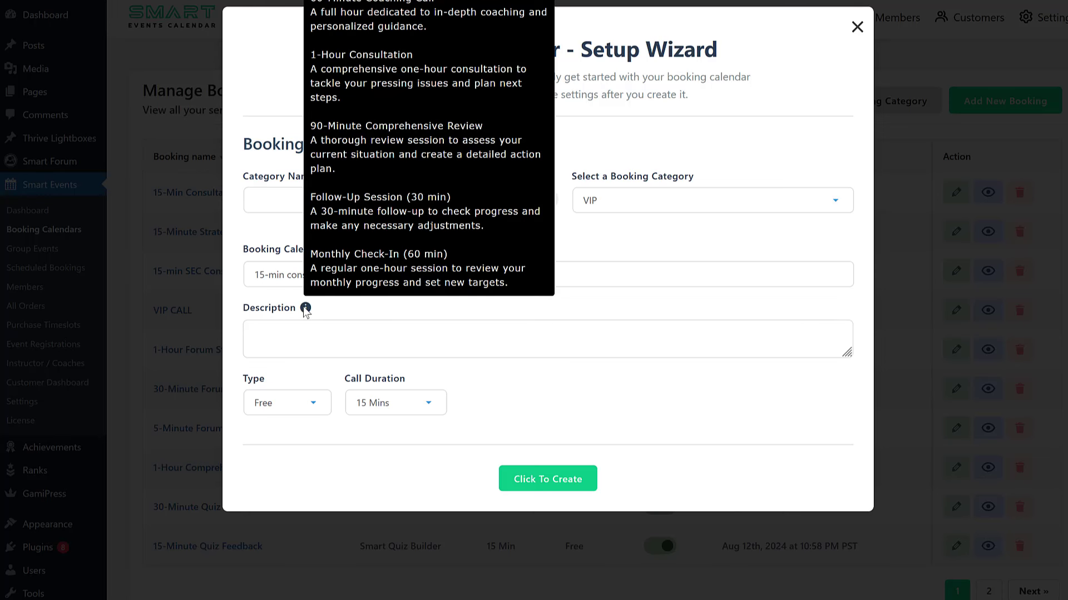
left_click(337, 348)
type("A focused session to quickly assess your needs and outline actionable strategies.")
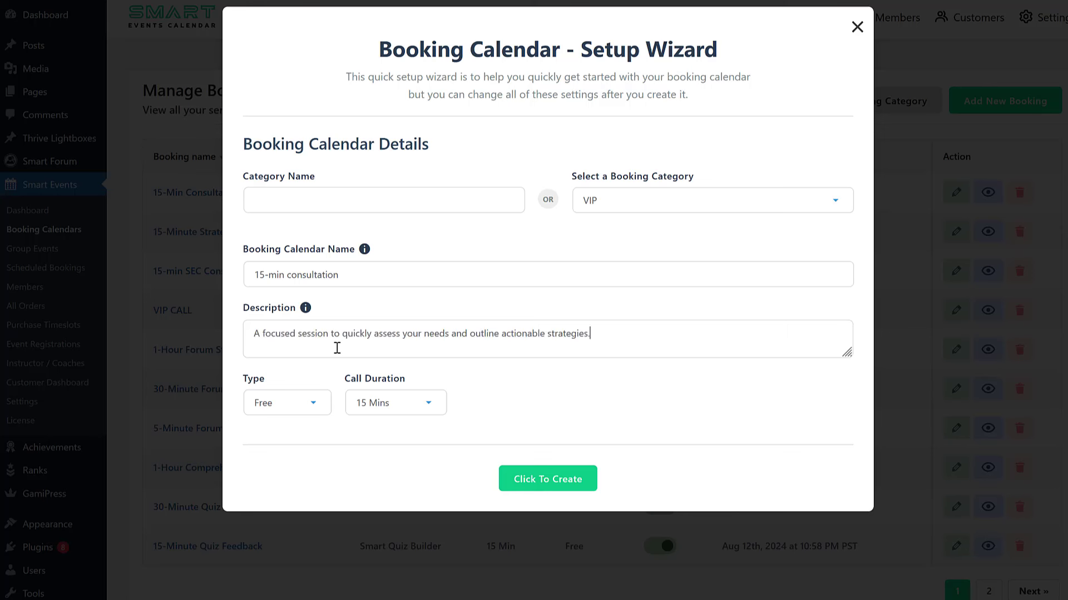
Step: Keep the calendar type as Free and choose a call duration of 15 Mins
left_click(293, 406)
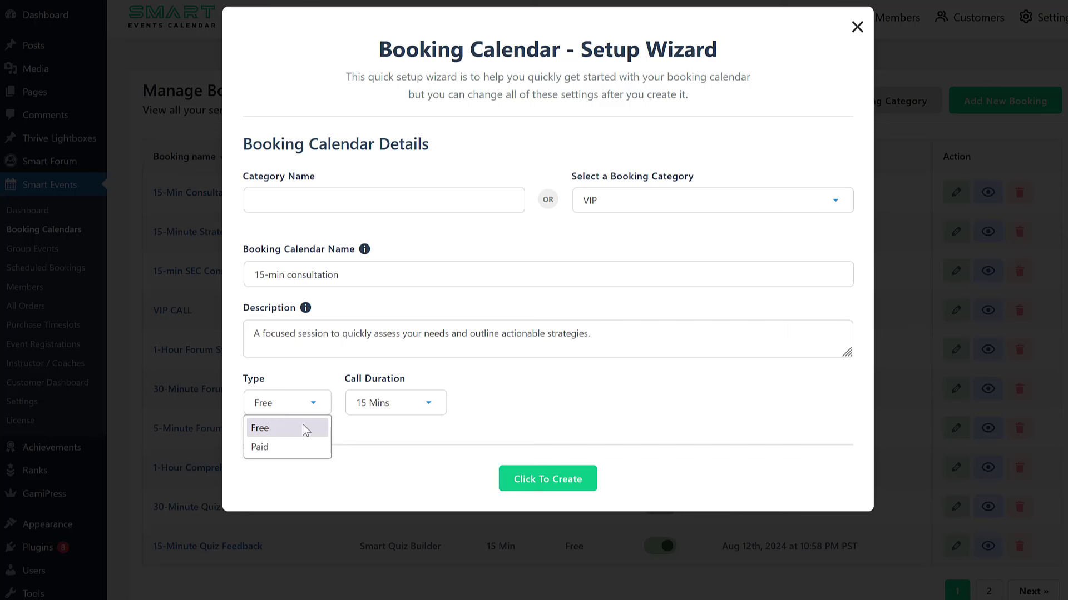
left_click(404, 430)
left_click(394, 399)
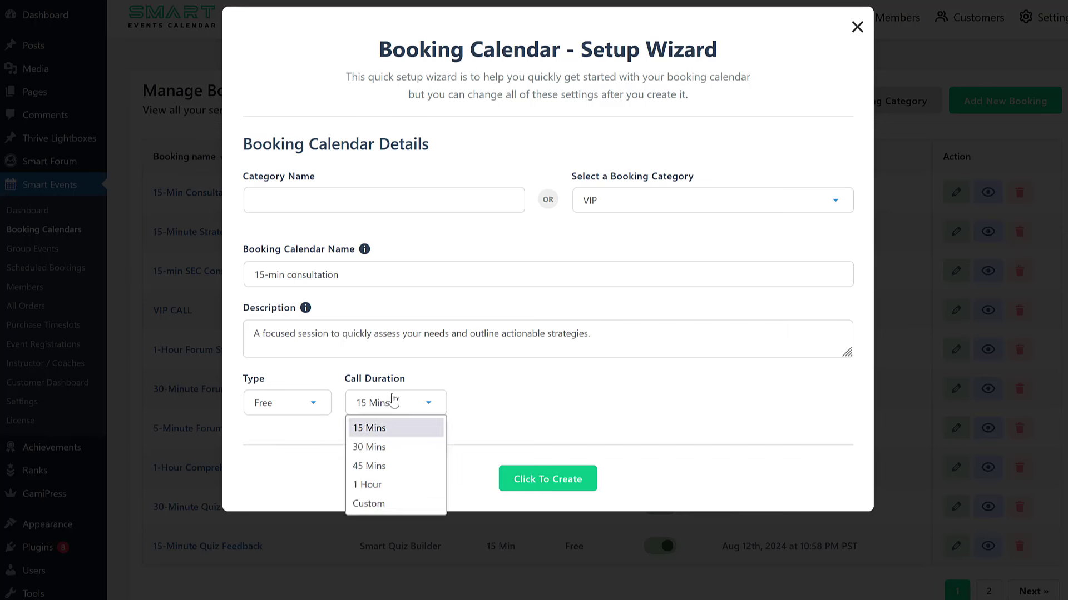
left_click(395, 428)
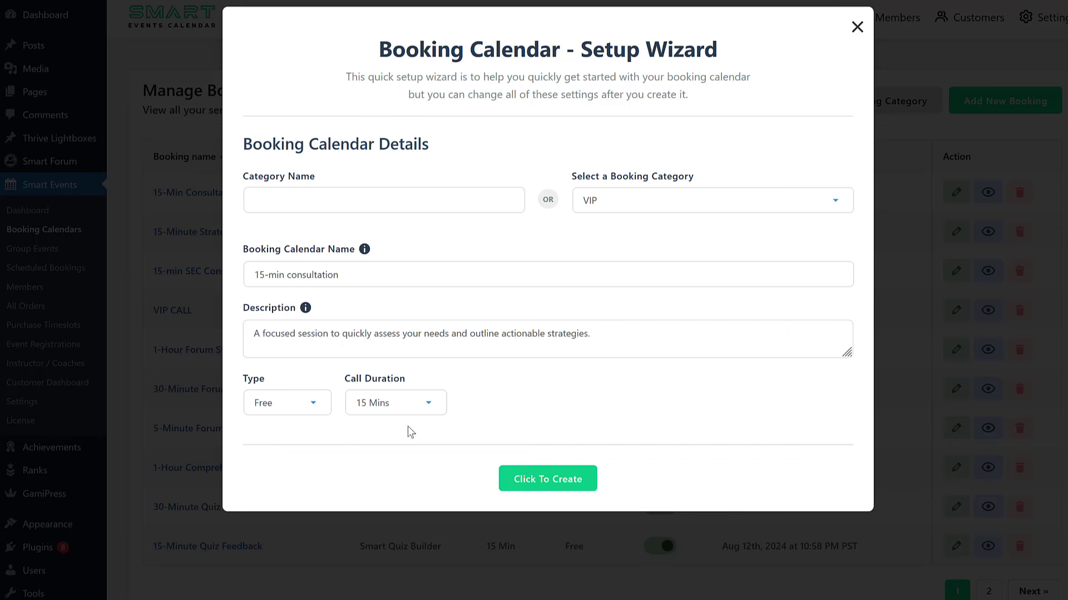
left_click(428, 410)
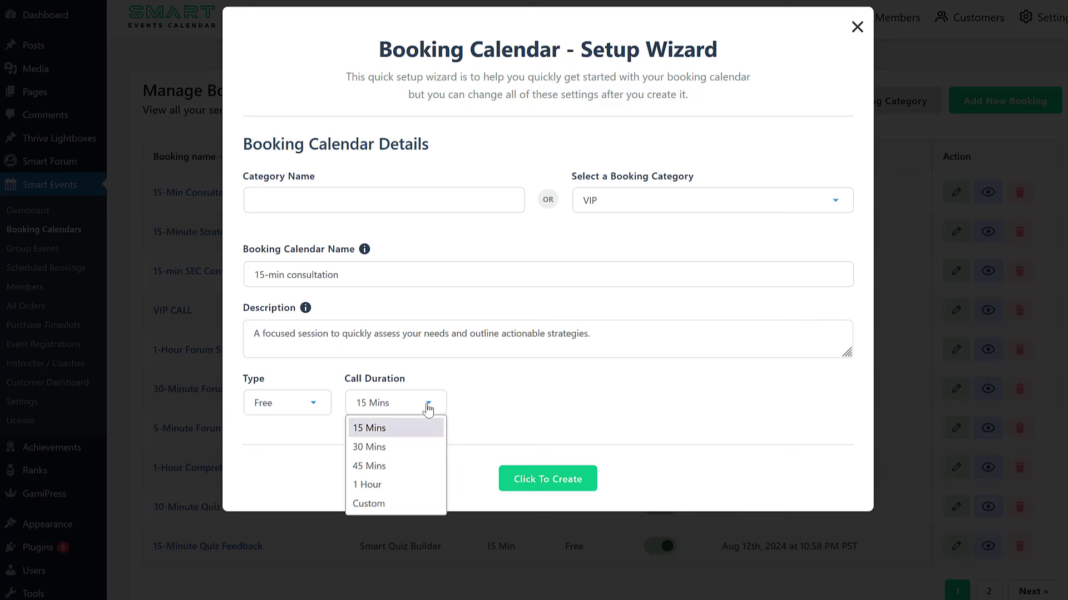
left_click(479, 403)
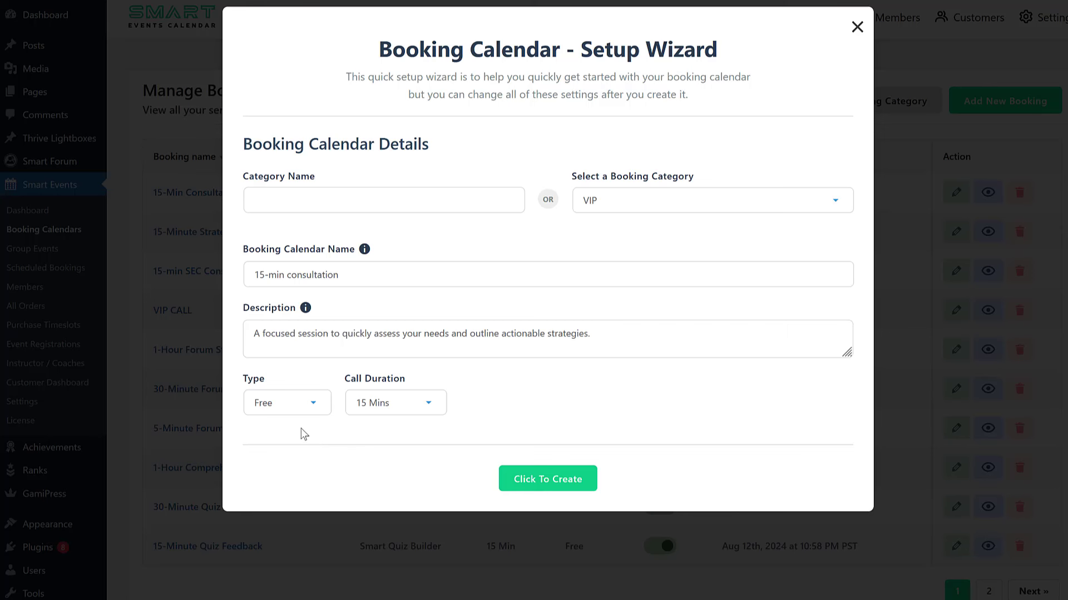
left_click(387, 412)
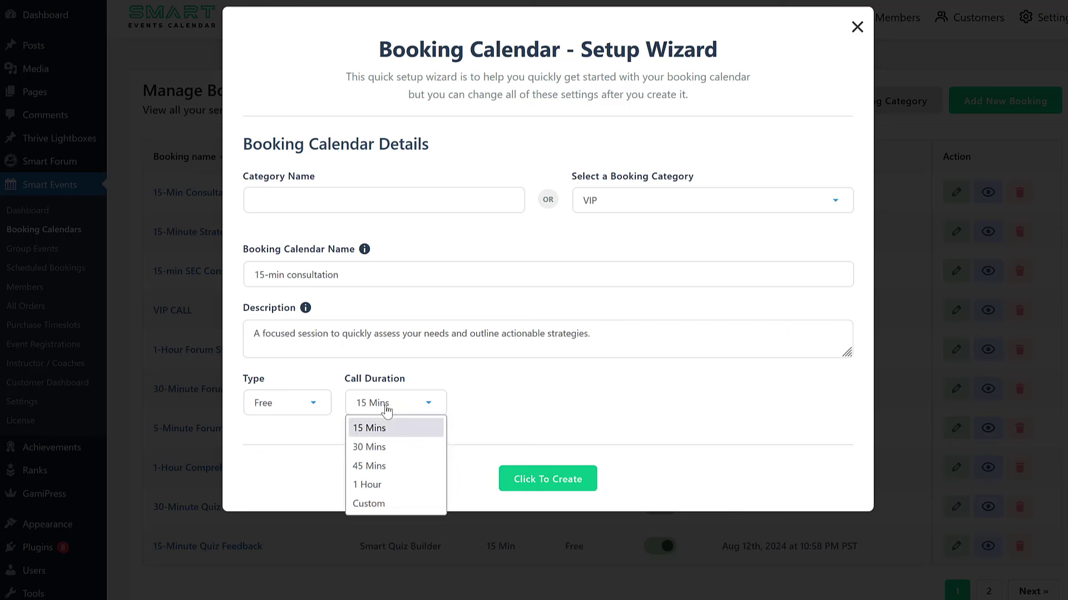
left_click(530, 373)
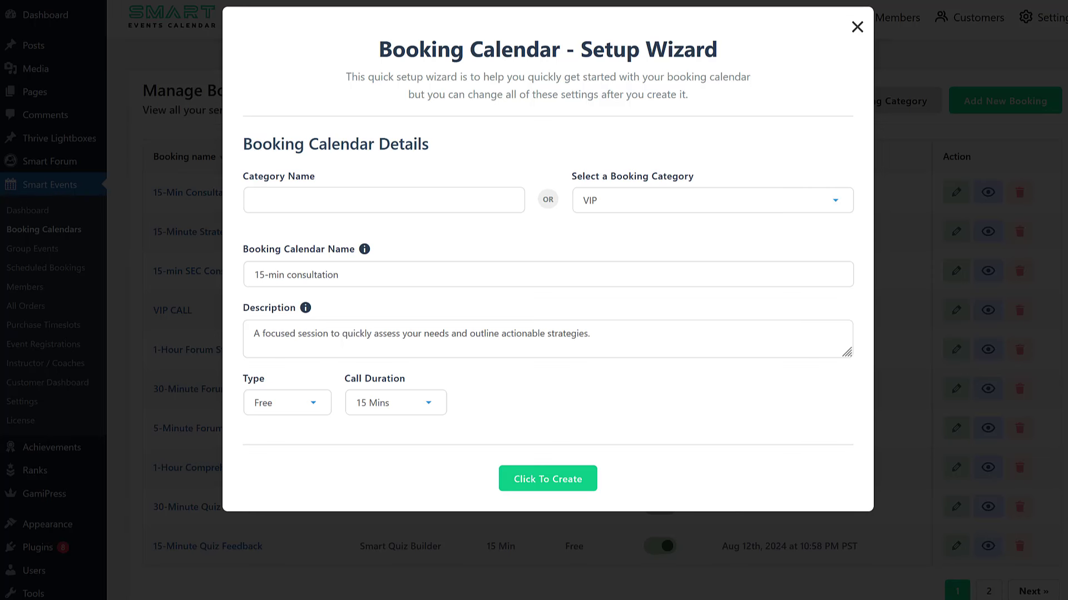
Step: Create the booking calendar and highlight its generated shortcode
left_click(558, 482)
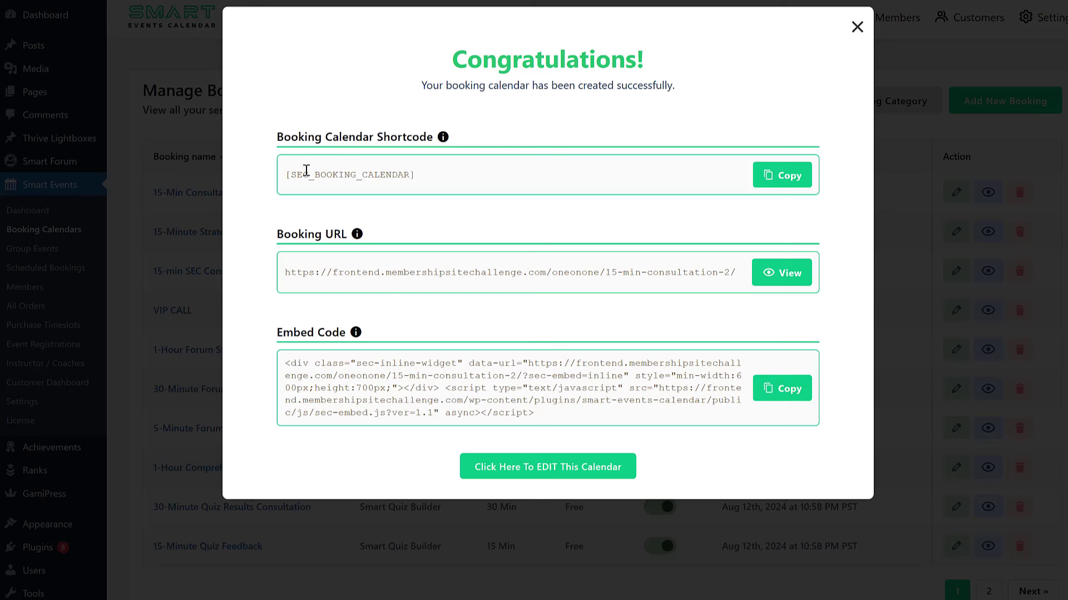
left_click(290, 172)
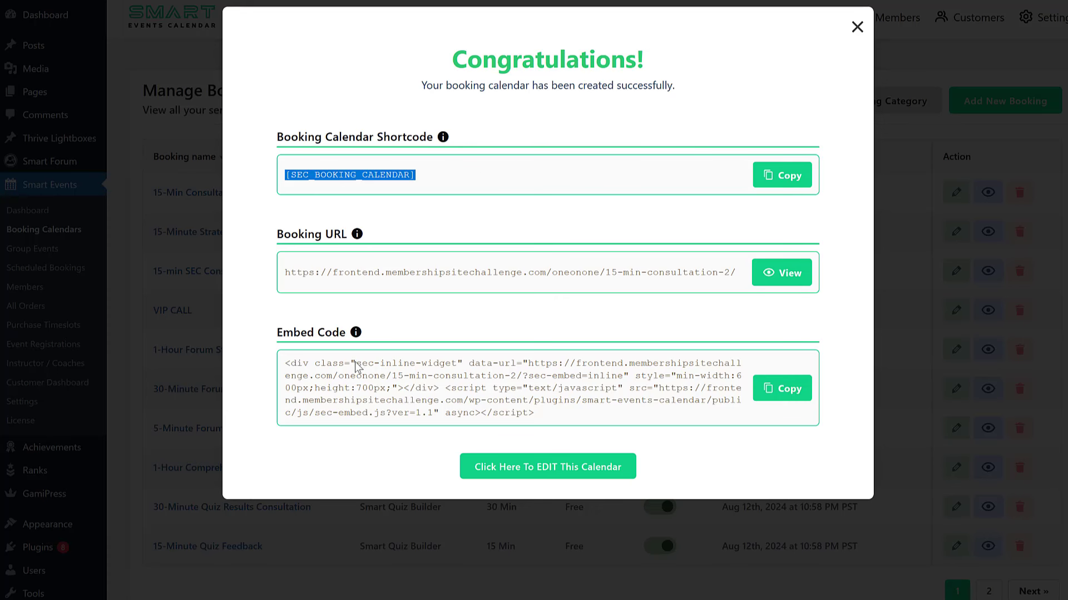
left_click(345, 450)
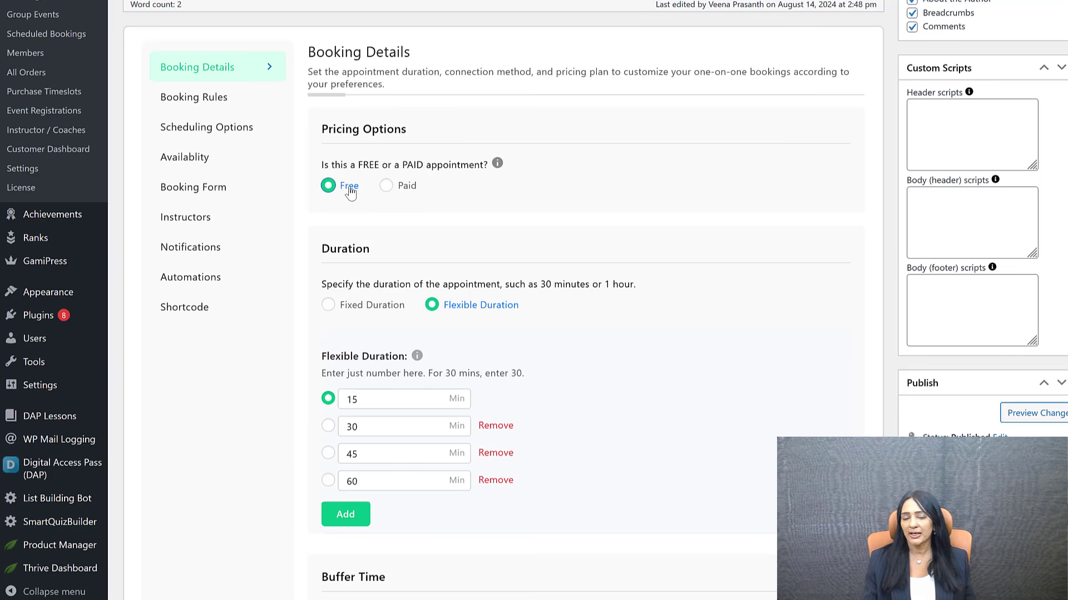
Step: Change the appointment's pricing option to Paid
left_click(396, 186)
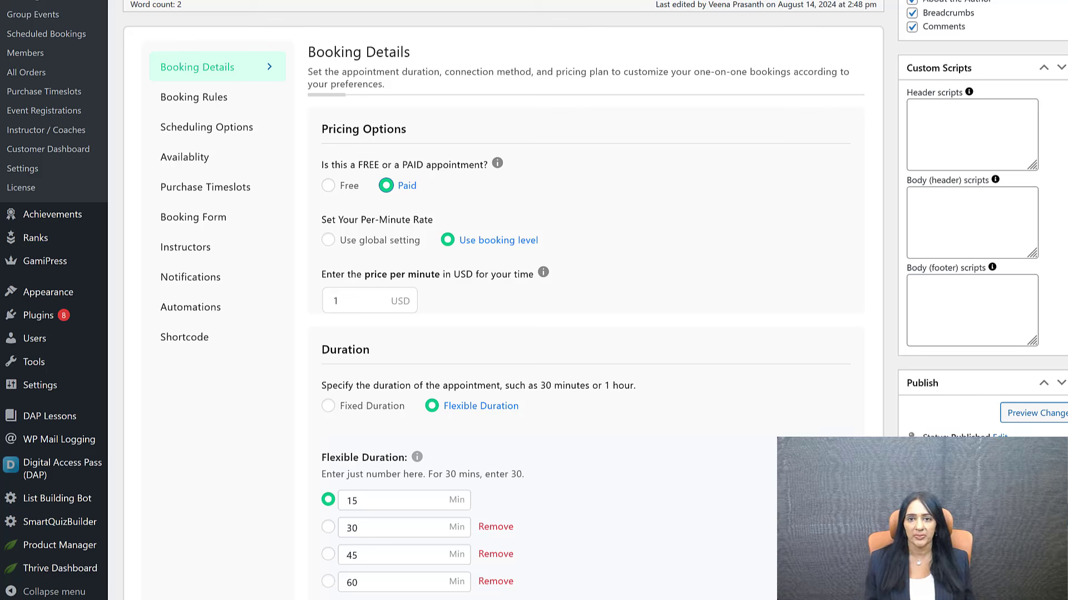
scroll(595, 300, "down", 1)
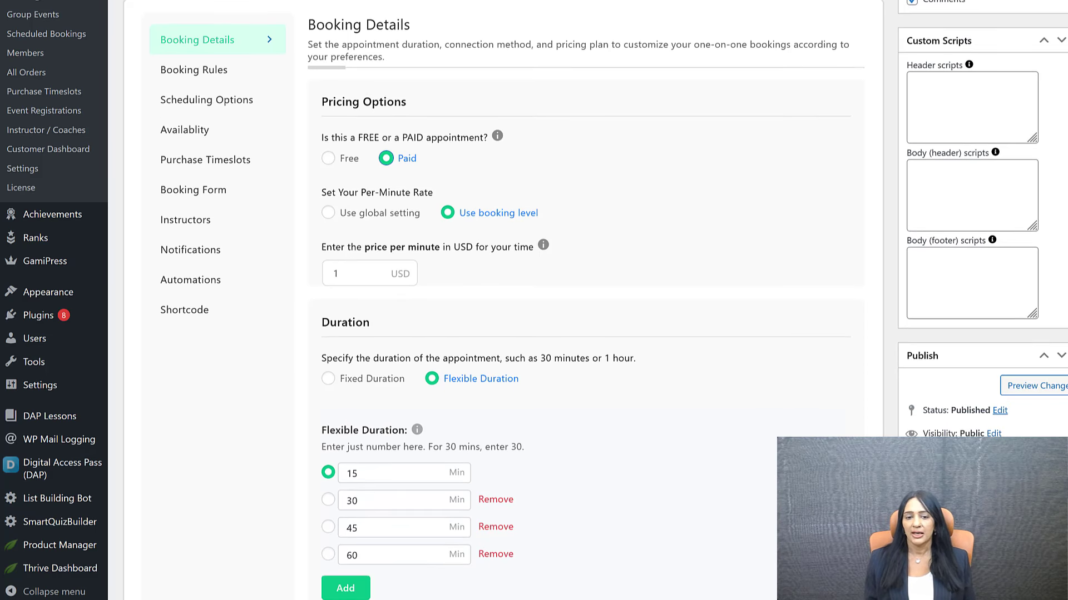
scroll(500, 341, "down", 1)
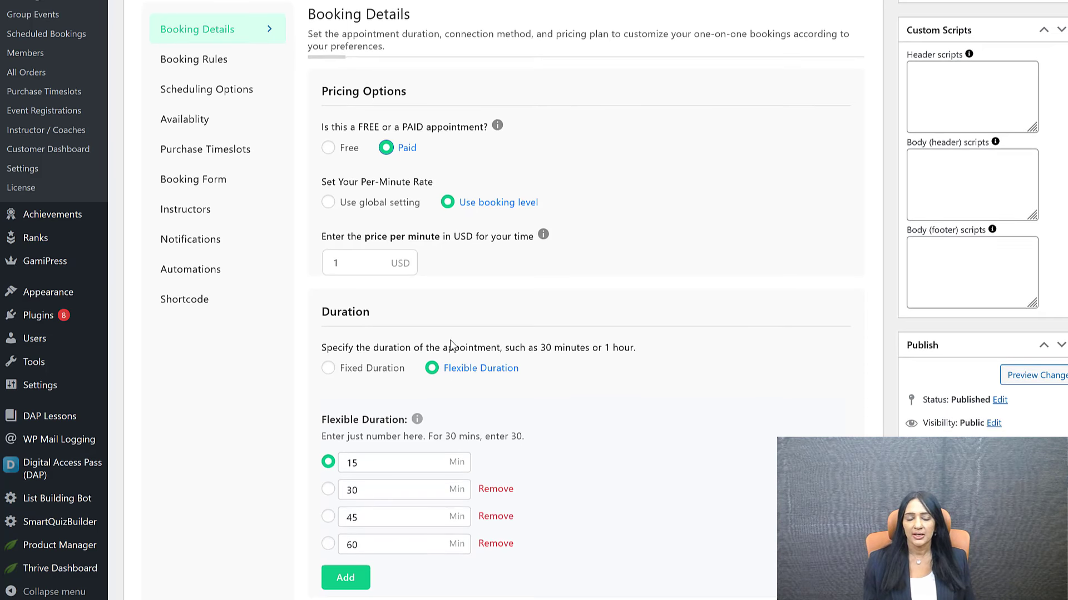
Step: Try Fixed Duration for the appointment, look through its preset lengths, and return to Flexible Duration
scroll(294, 353, "down", 1)
scroll(253, 362, "down", 2)
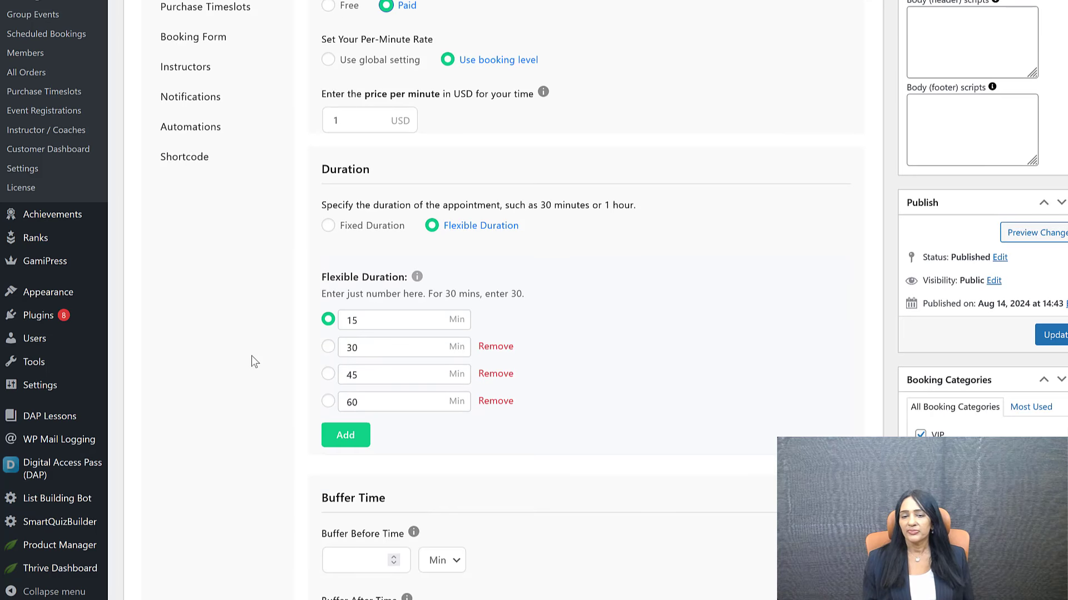
left_click(329, 228)
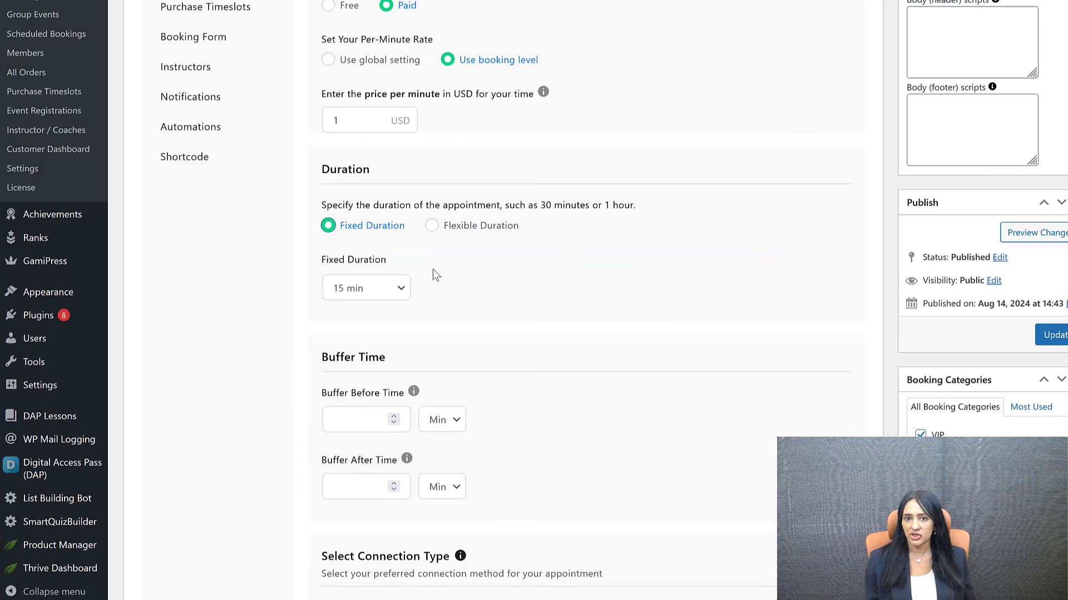
left_click(389, 288)
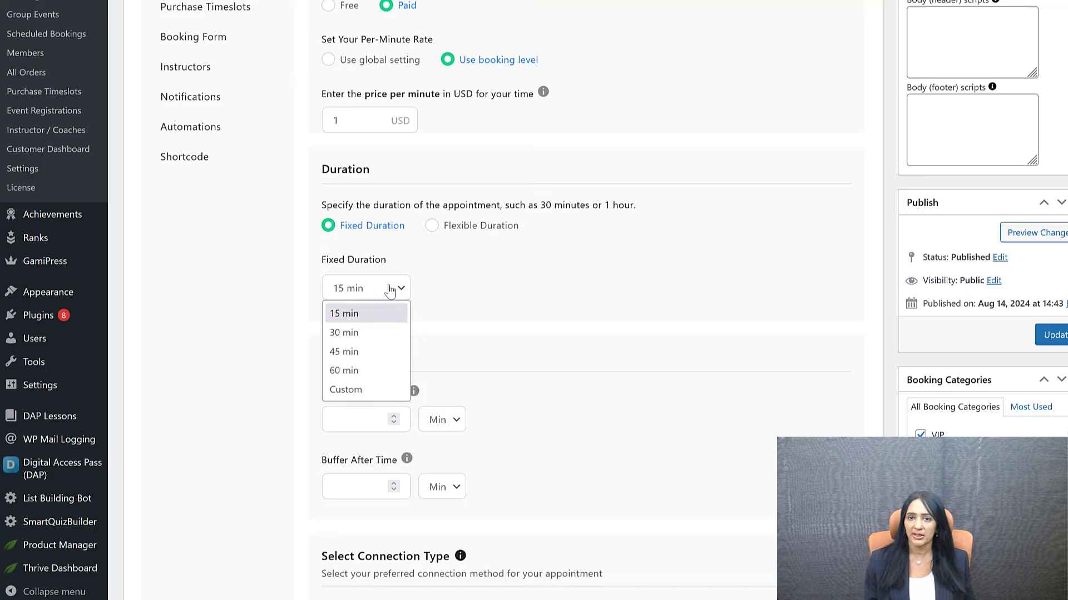
left_click(384, 289)
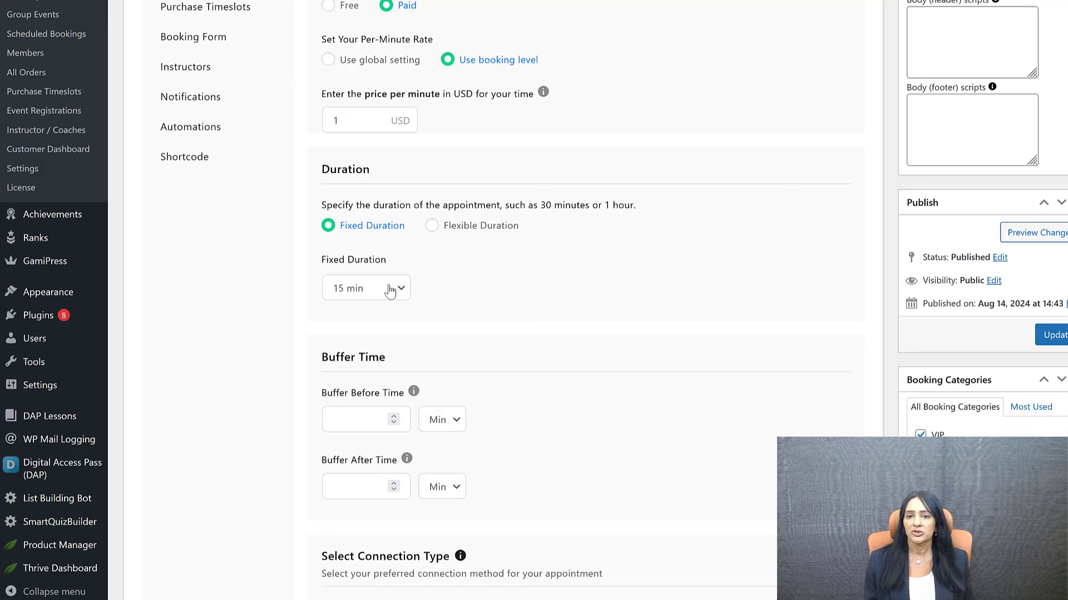
left_click(431, 228)
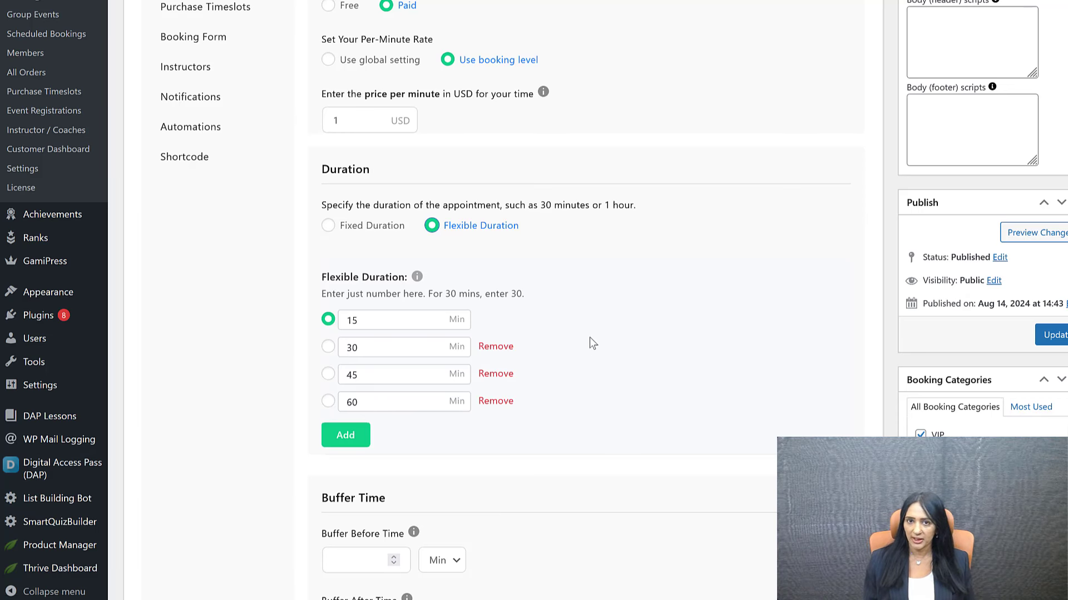
Step: Select the price per minute value in the appointment's pricing options
scroll(442, 214, "up", 1)
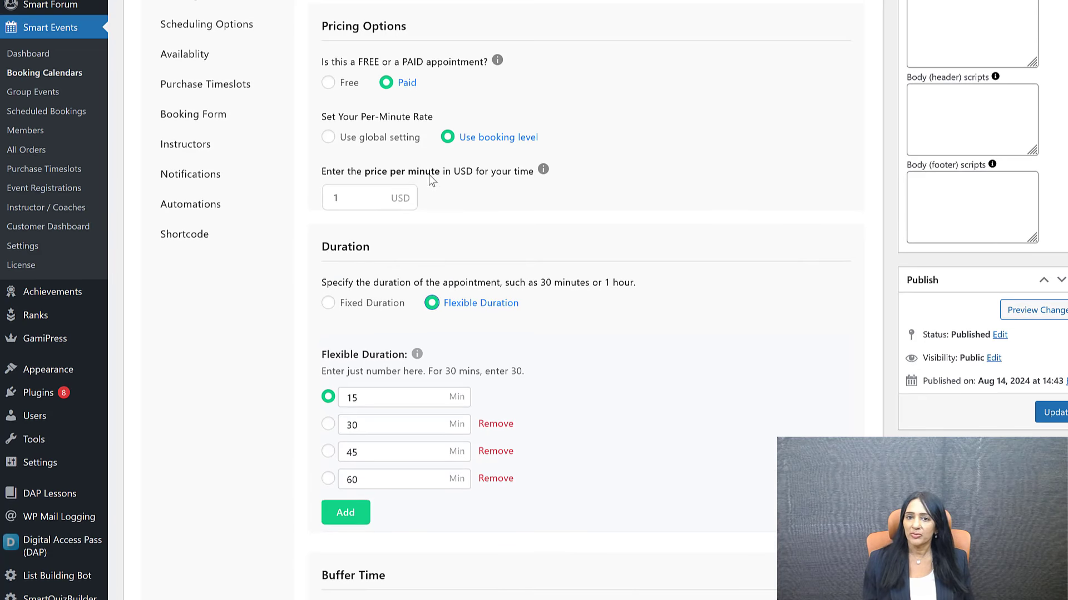
scroll(322, 185, "up", 1)
left_click(333, 266)
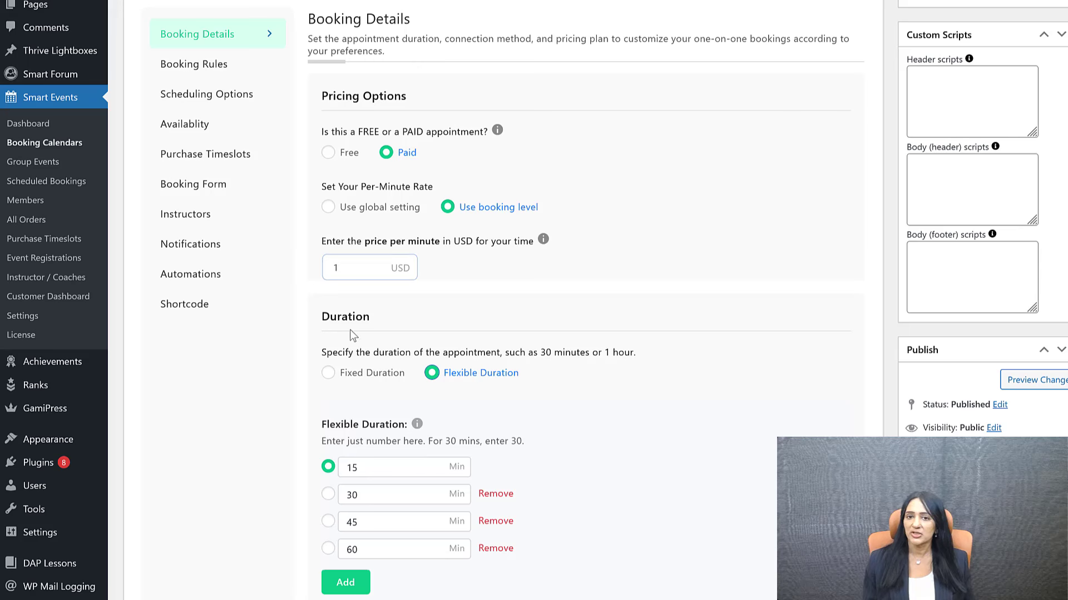
double_click(342, 270)
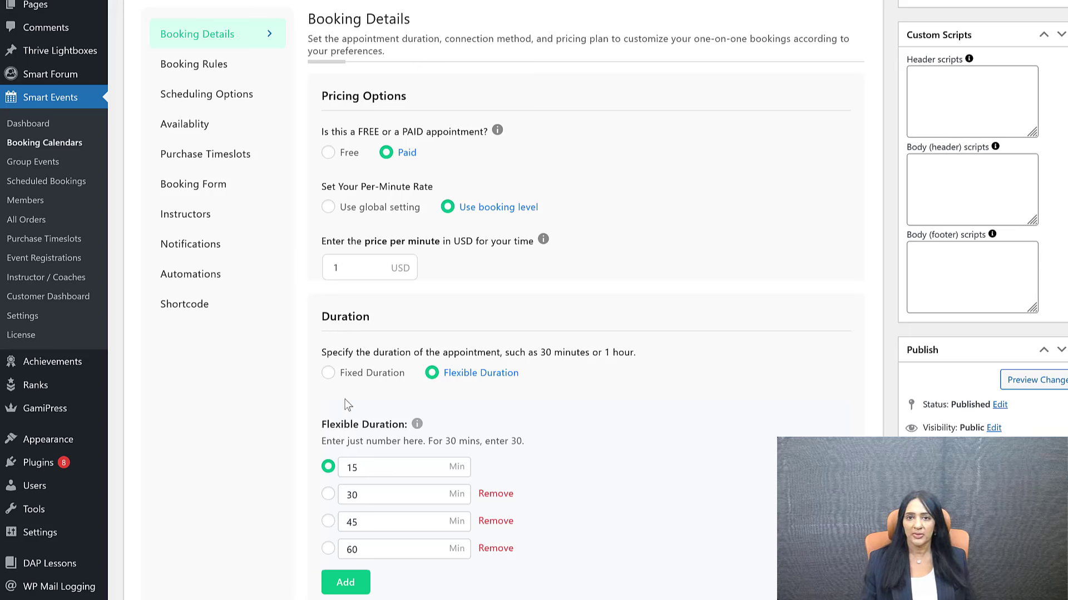
Step: Allow users to purchase multiple timeslots in the booking calendar's Purchase Timeslots settings
left_click(346, 267)
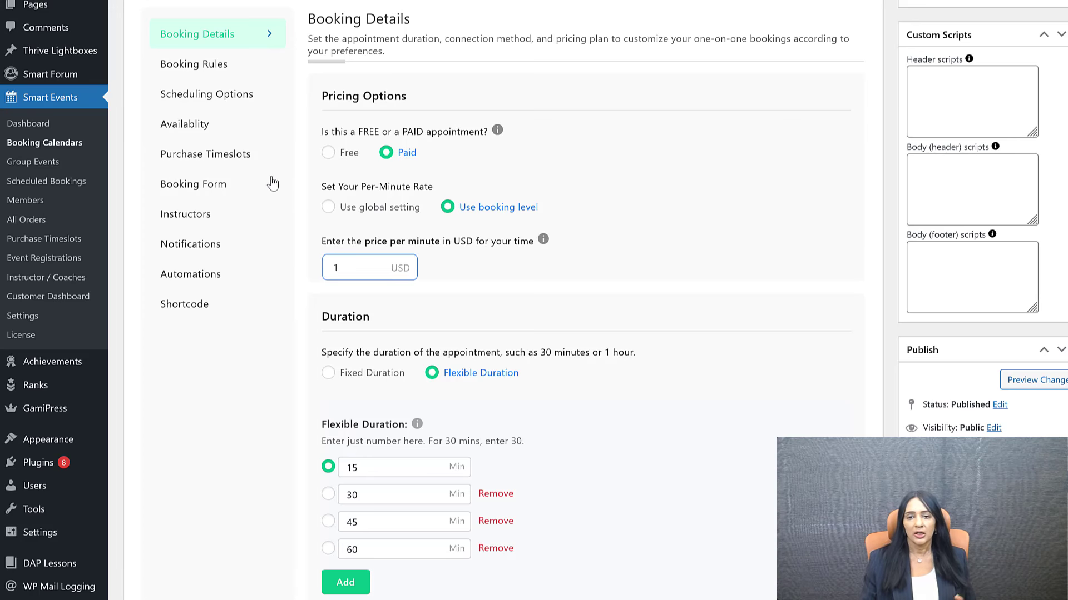
left_click(247, 156)
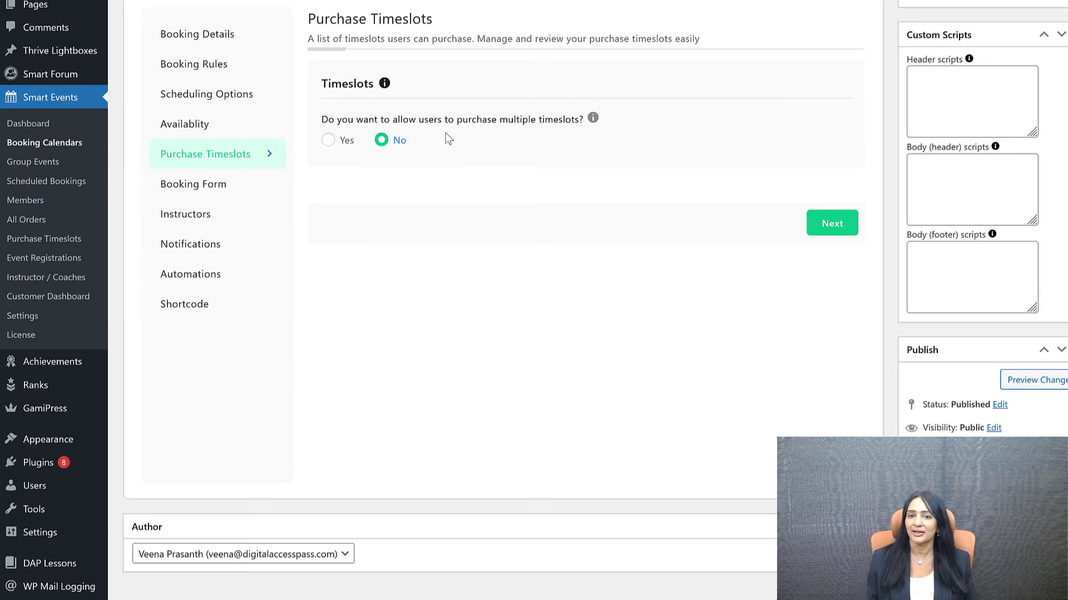
left_click(329, 142)
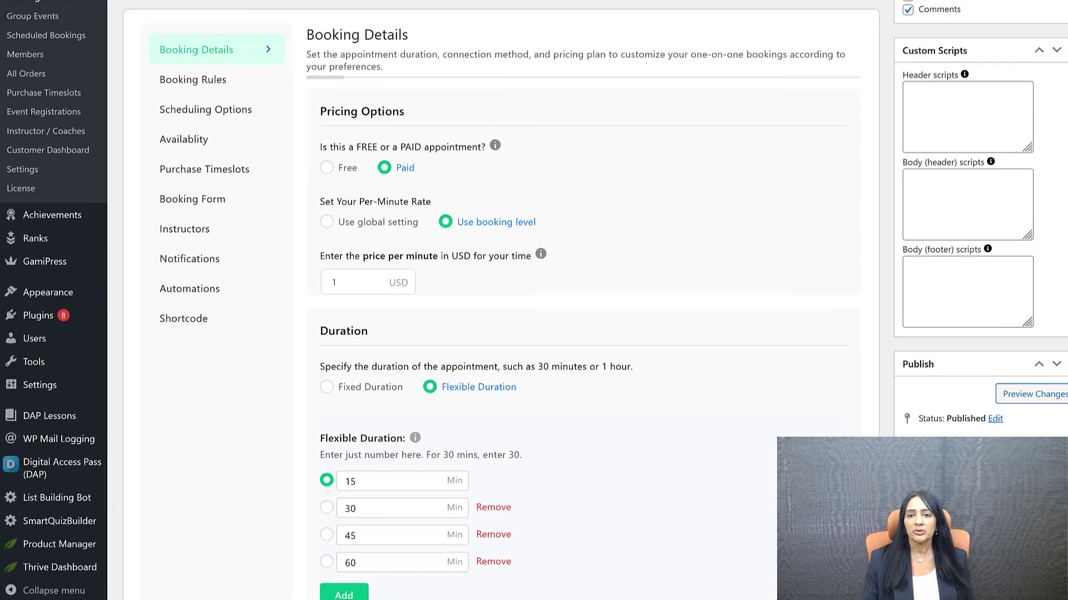
Step: Review the booking details down to the buffer times and choose Custom as the appointment's connection method
scroll(595, 301, "down", 5)
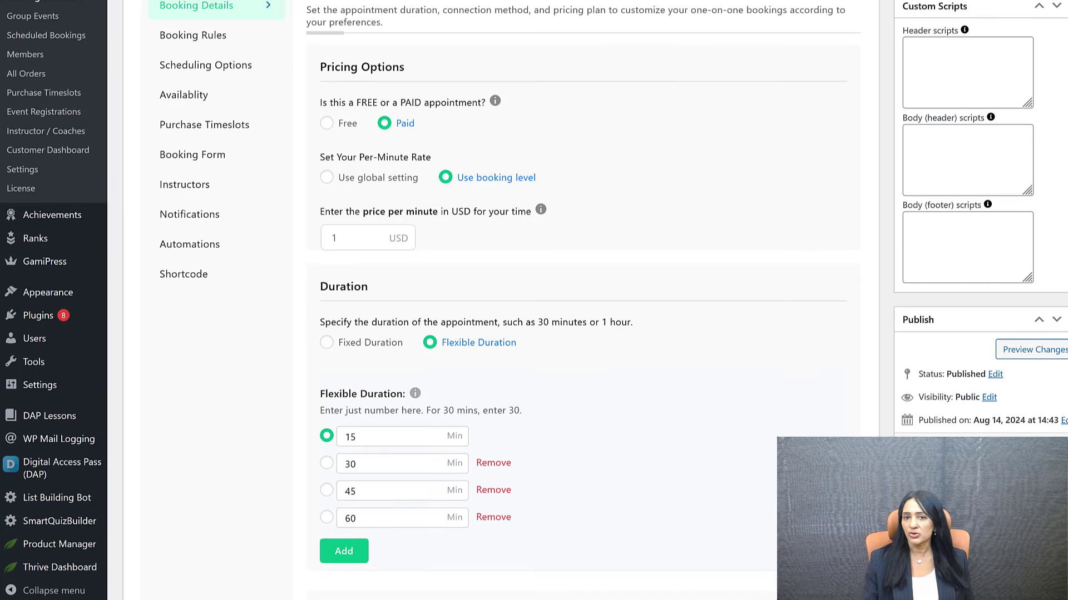
scroll(1017, 420, "down", 3)
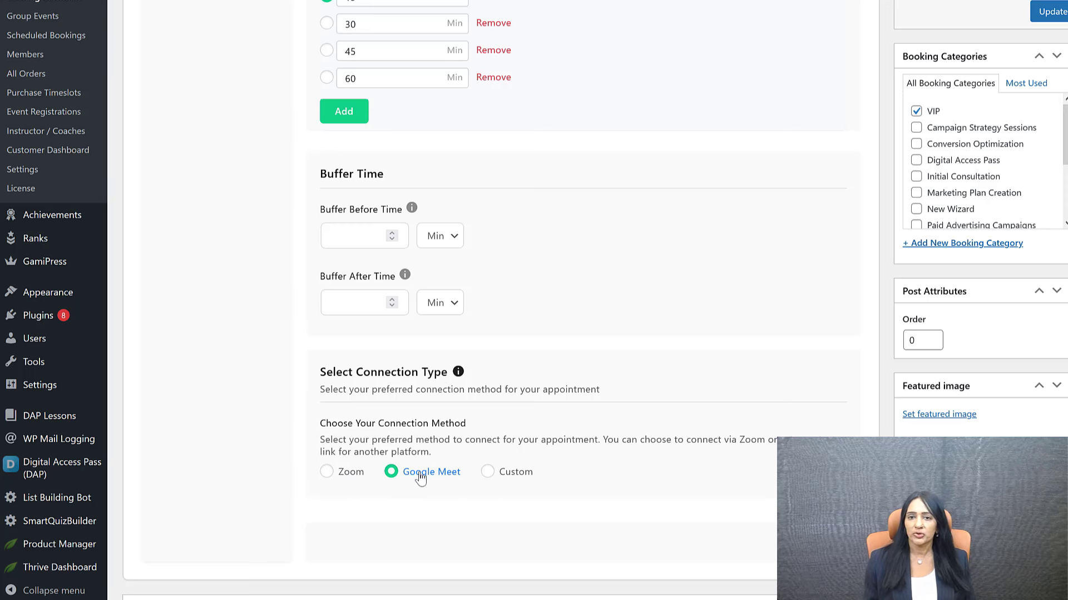
left_click(487, 473)
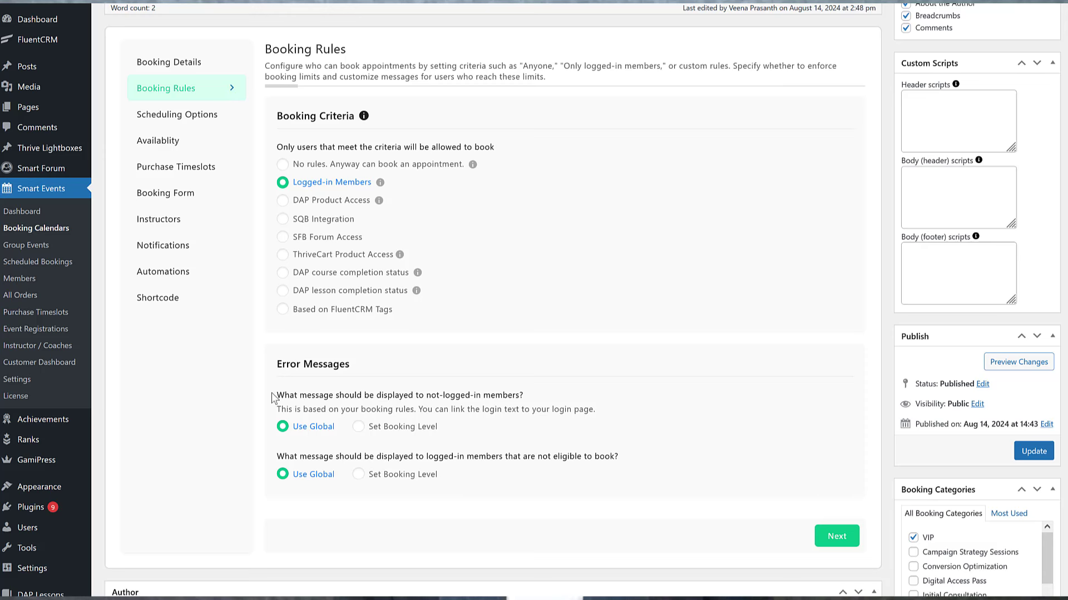
Step: Try SQB Integration as the booking criterion, look through its specific outcomes and tags rule options, and close its configuration
left_click(283, 219)
left_click(371, 378)
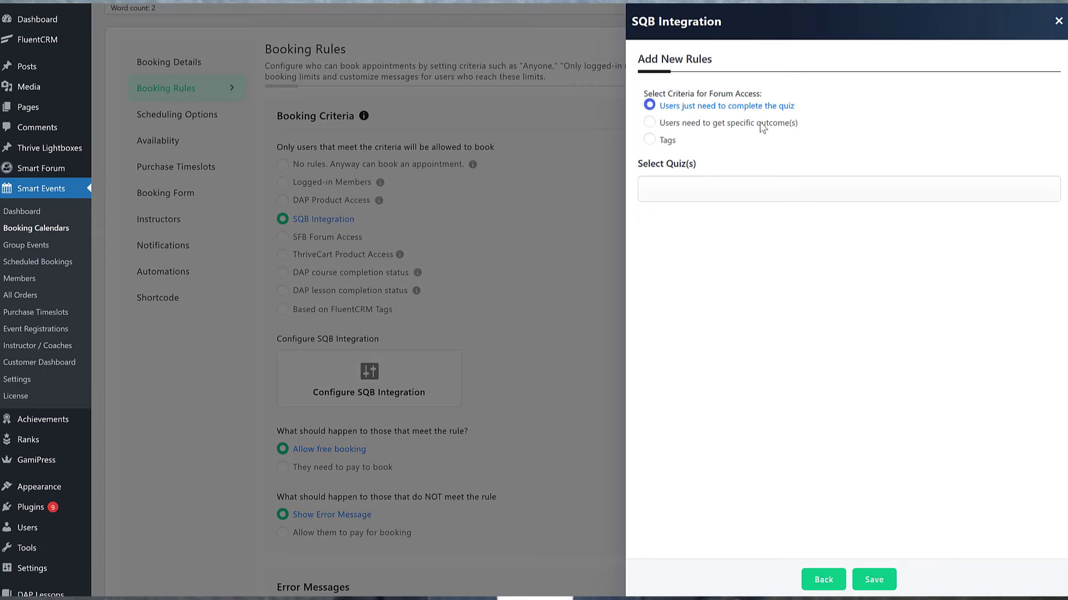
left_click(650, 122)
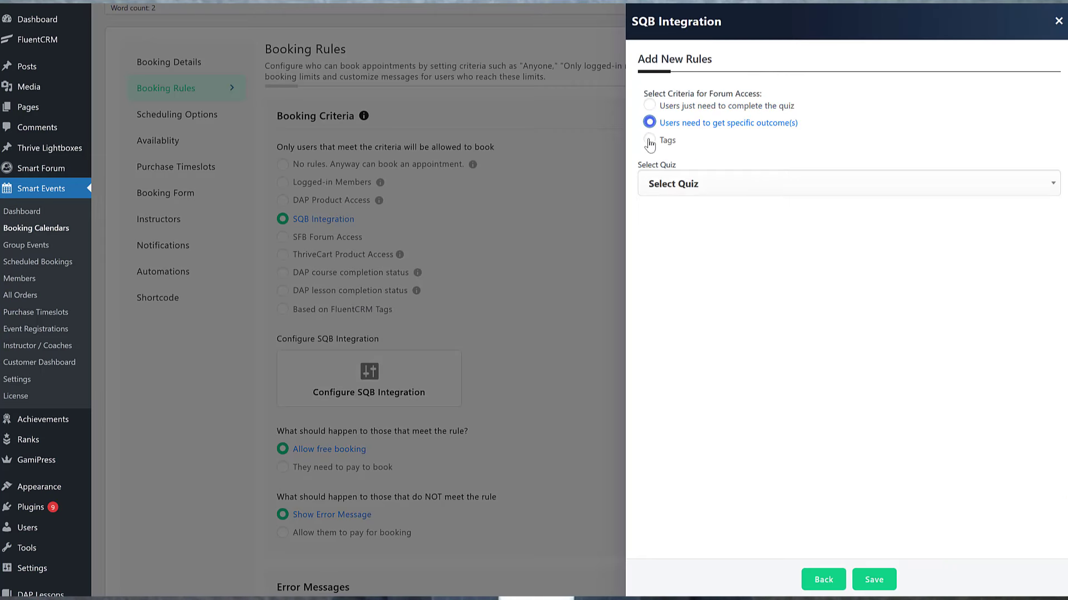
left_click(649, 140)
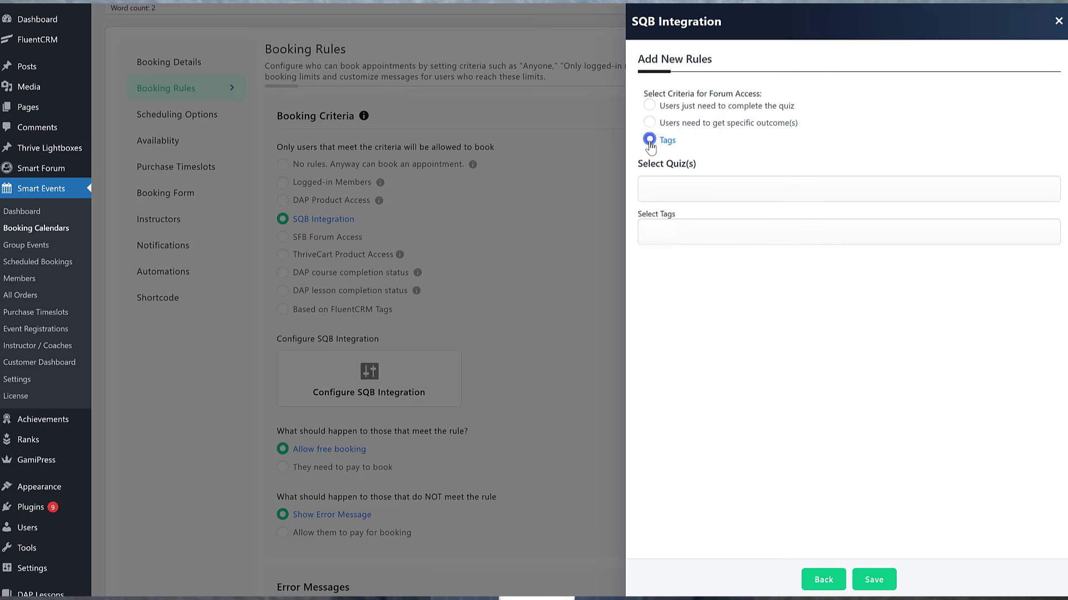
left_click(1058, 21)
Step: Try DAP course and lesson completion status as booking criteria, and settle on DAP Product Access
left_click(283, 272)
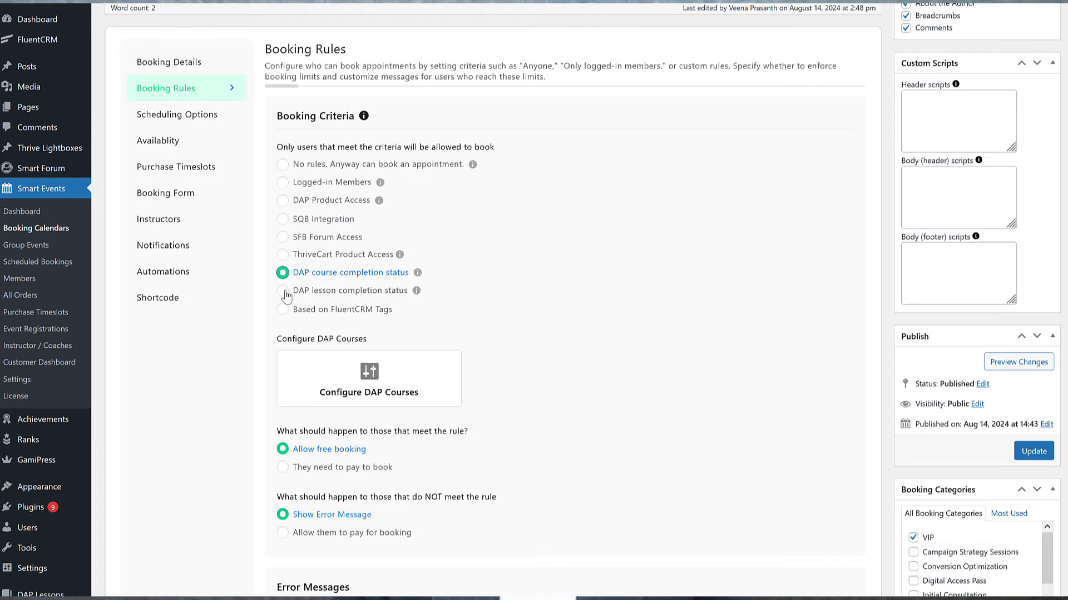
left_click(283, 291)
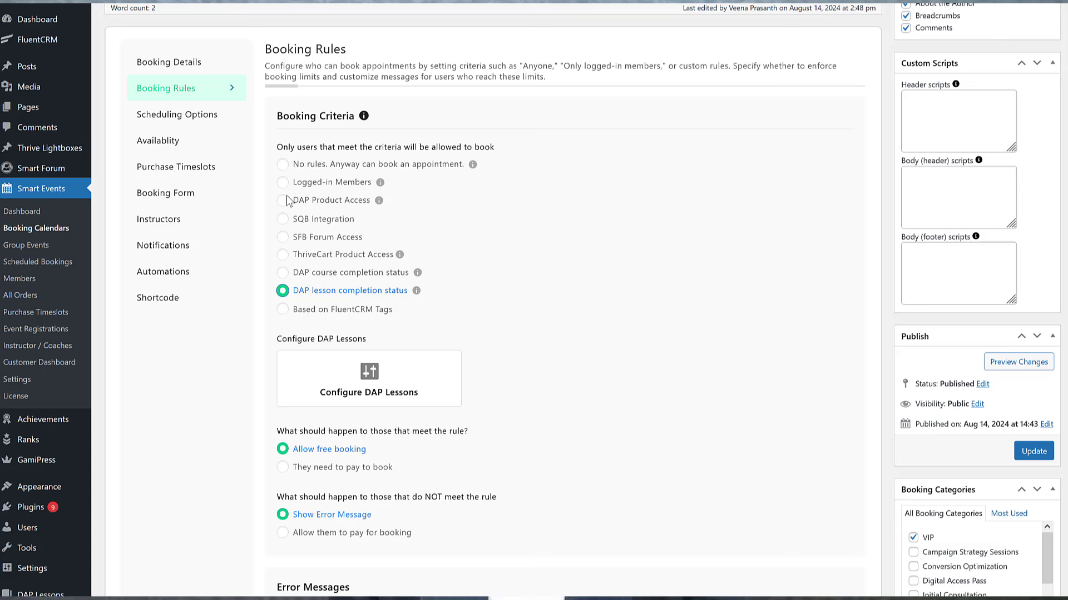
left_click(306, 206)
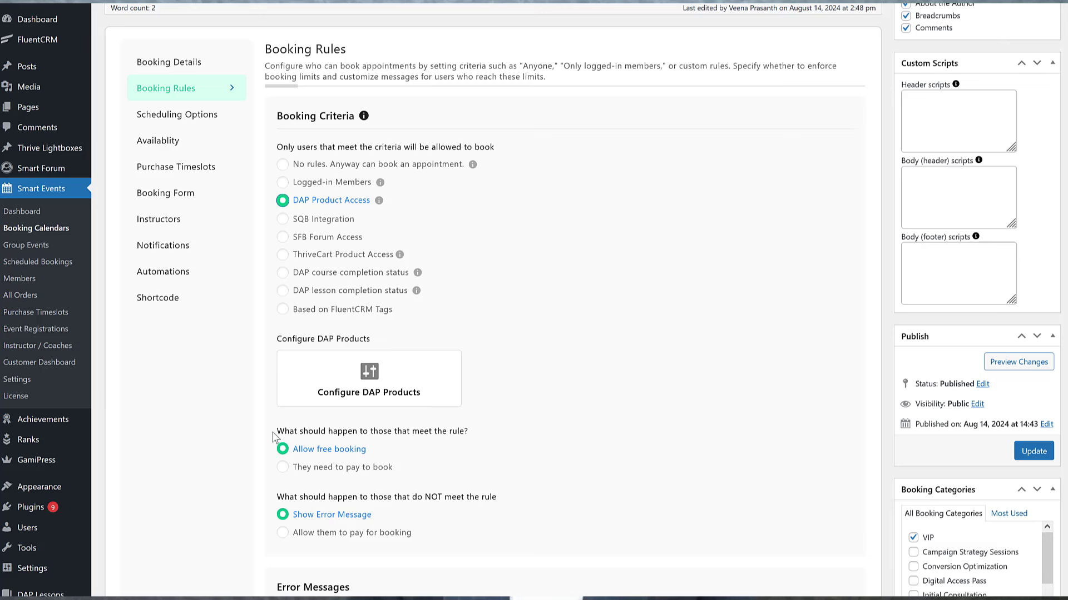
Step: Highlight the questions for met and unmet rules, and try paid booking for the unmet rule before returning to Show Error Message
left_click_drag(272, 433, 542, 443)
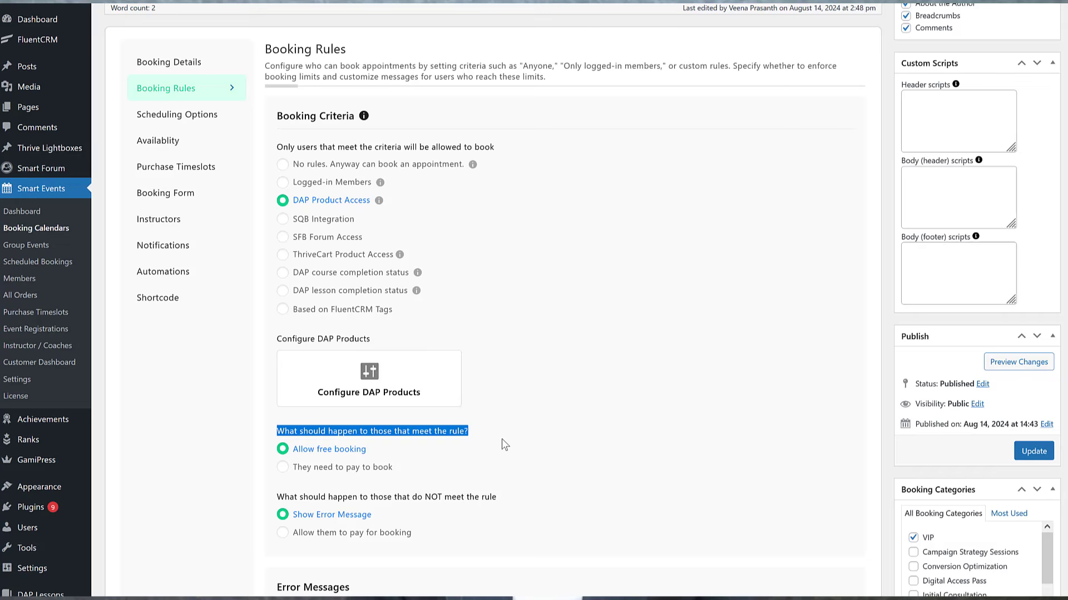
scroll(502, 440, "down", 2)
left_click_drag(276, 434, 523, 438)
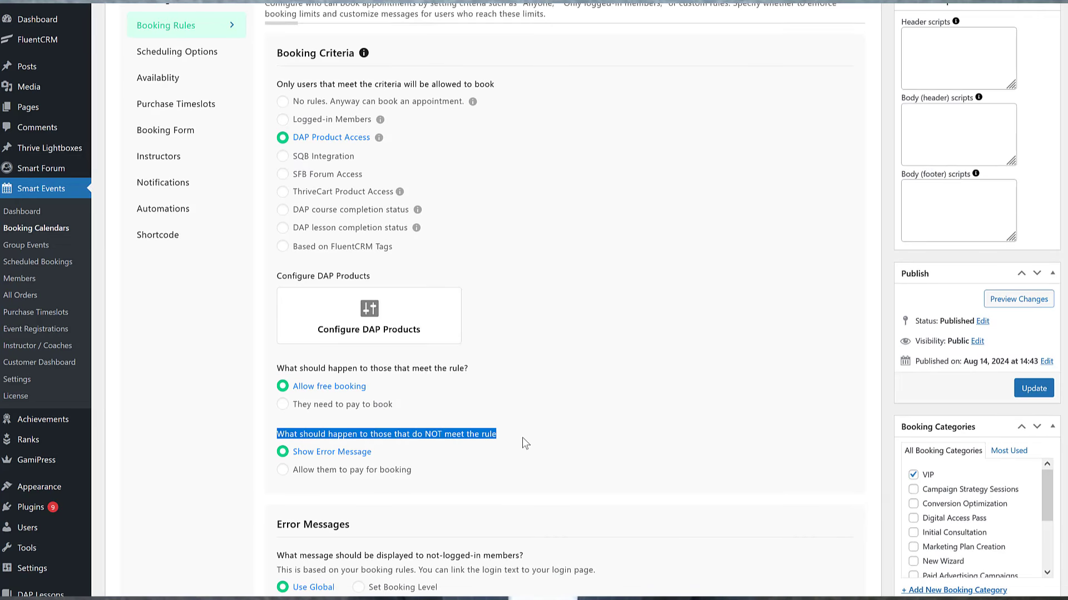
left_click(282, 470)
left_click(283, 453)
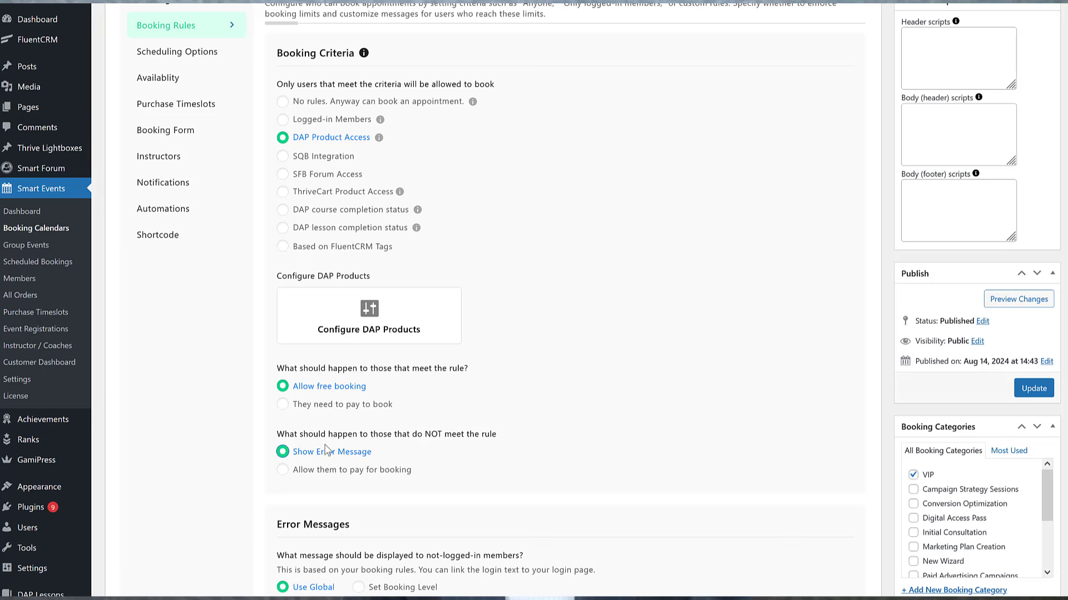
Step: Set the not-logged-in members' error message to Set Booking Level and review its message text
scroll(316, 492, "down", 3)
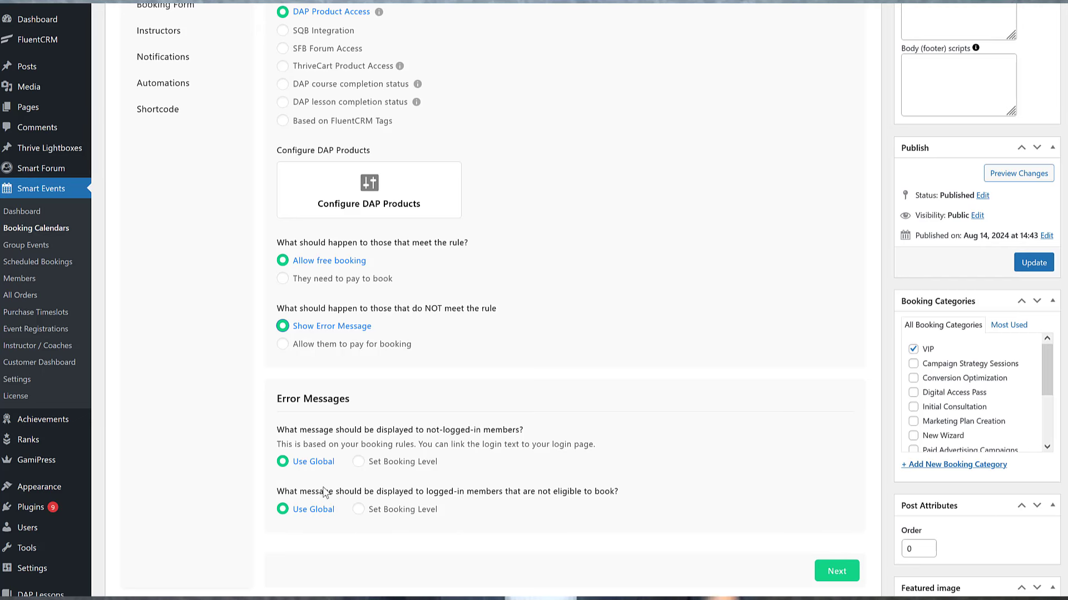
left_click(359, 469)
scroll(389, 464, "down", 4)
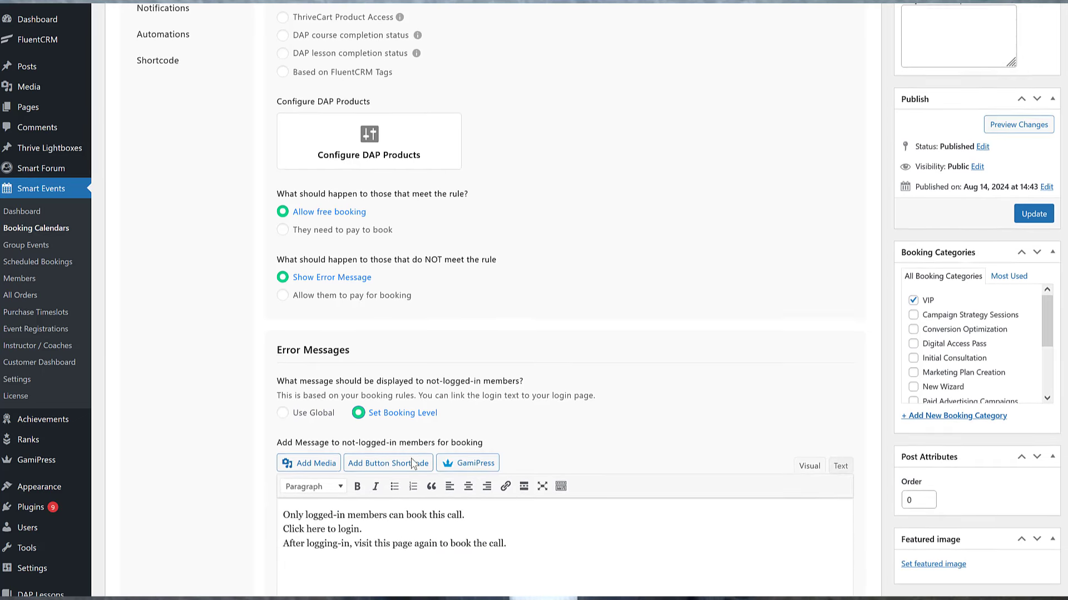
scroll(401, 444, "up", 4)
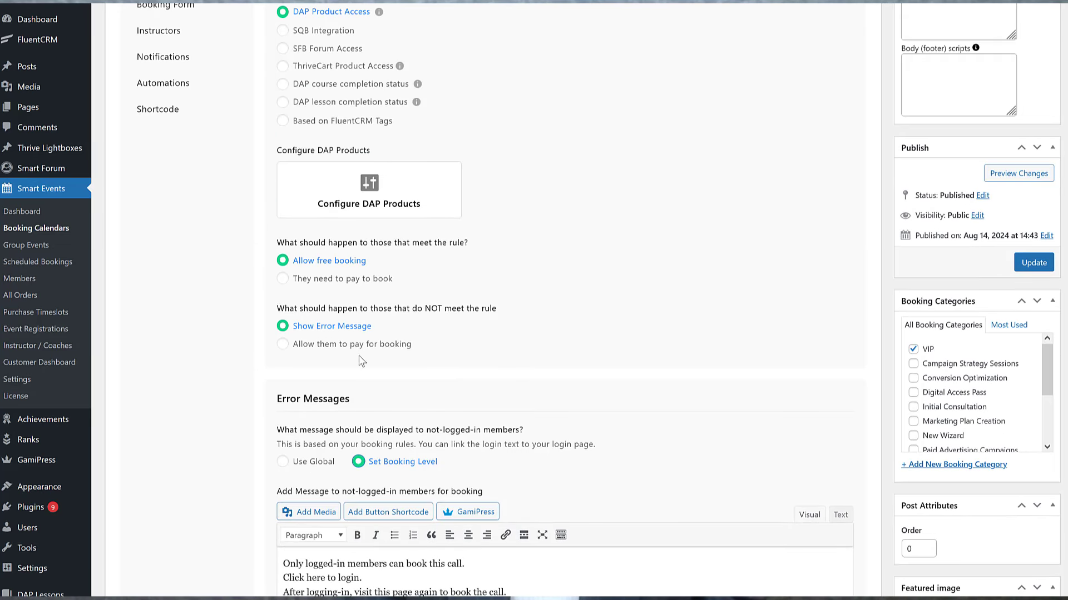
Step: Allow users who do not meet the rule to pay for booking, and open the total bookings allowed value for editing
left_click(287, 351)
scroll(348, 356, "up", 1)
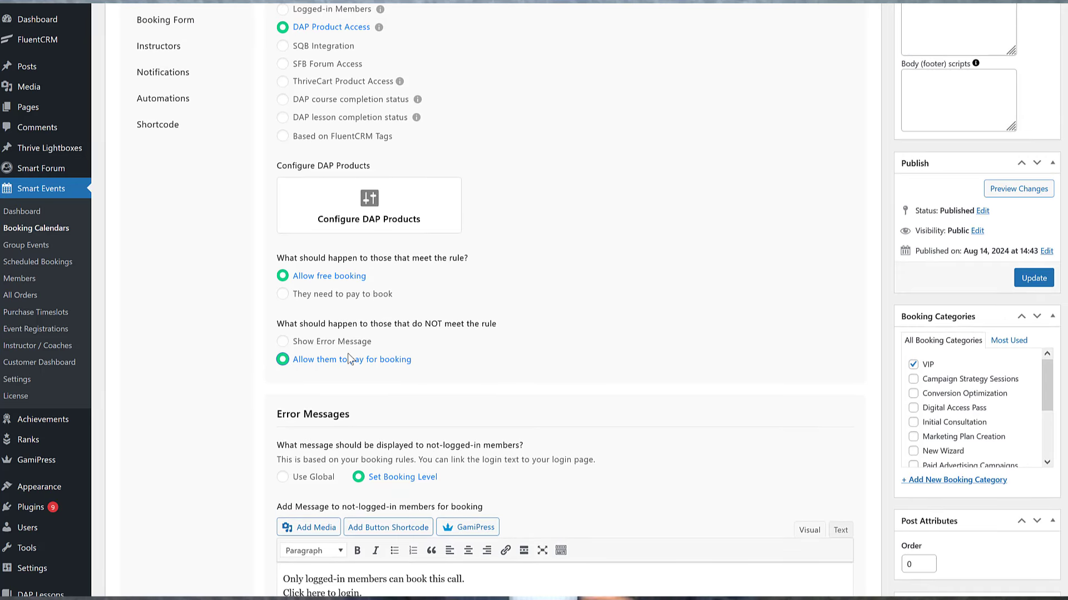
scroll(348, 353, "up", 3)
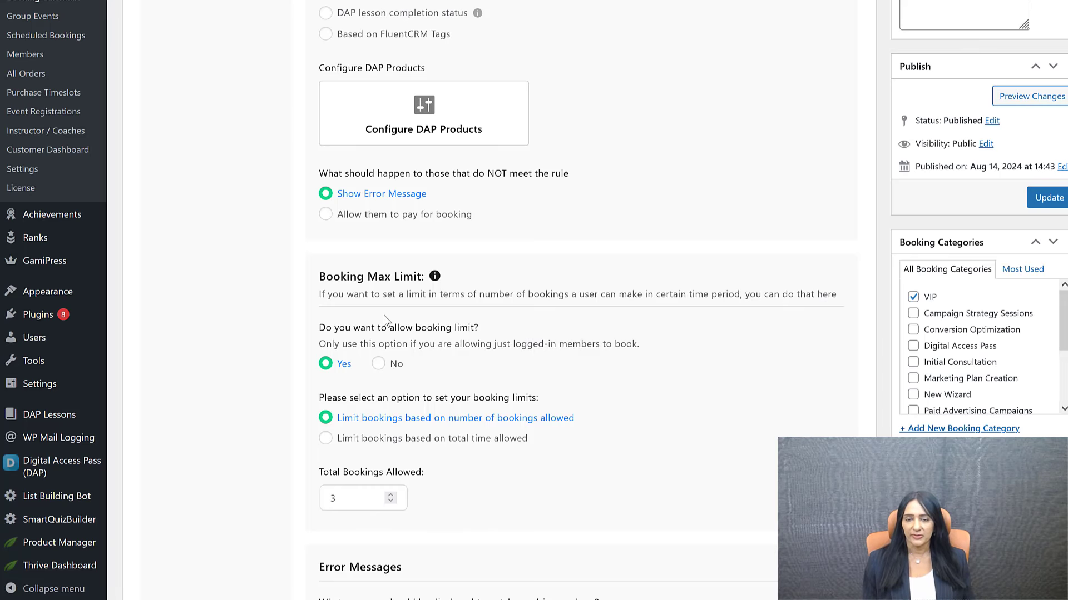
left_click(356, 498)
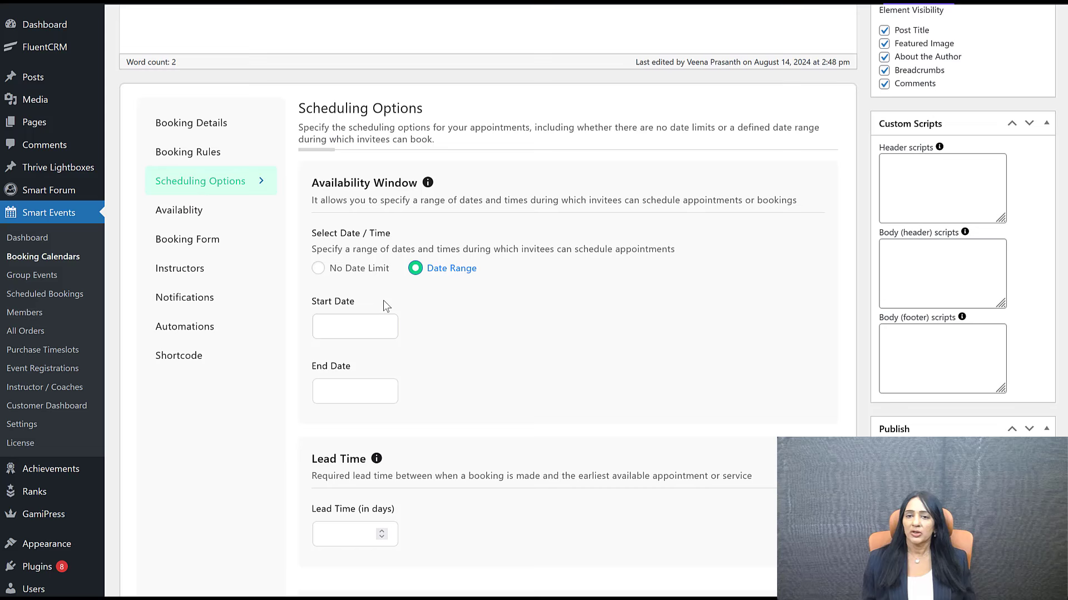
Step: Examine the Scheduling Options, including the start date calendar, the end date and the lead time in days
left_click(341, 328)
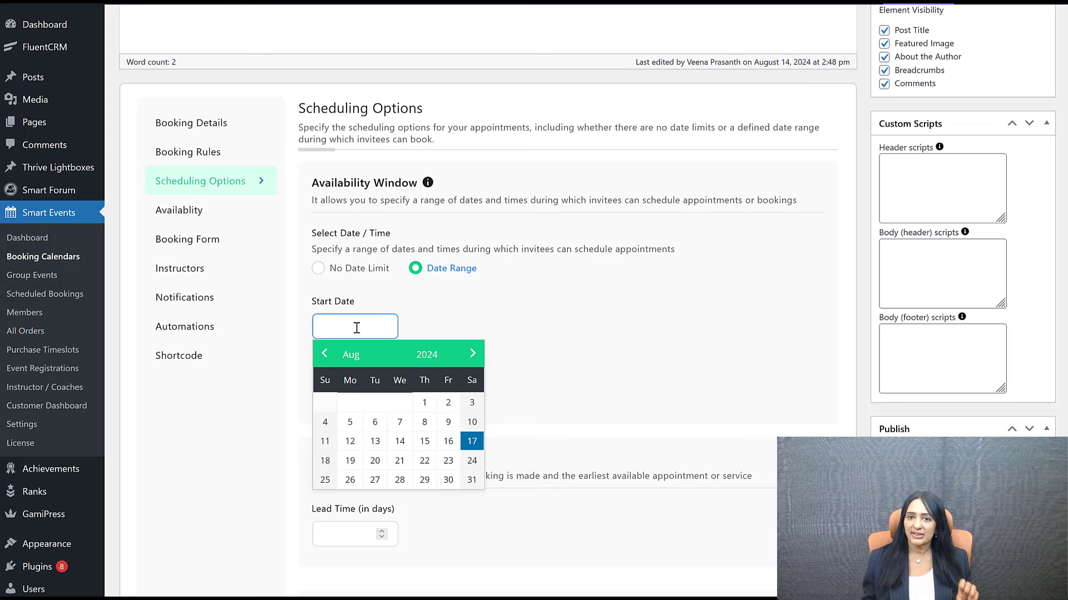
left_click(426, 327)
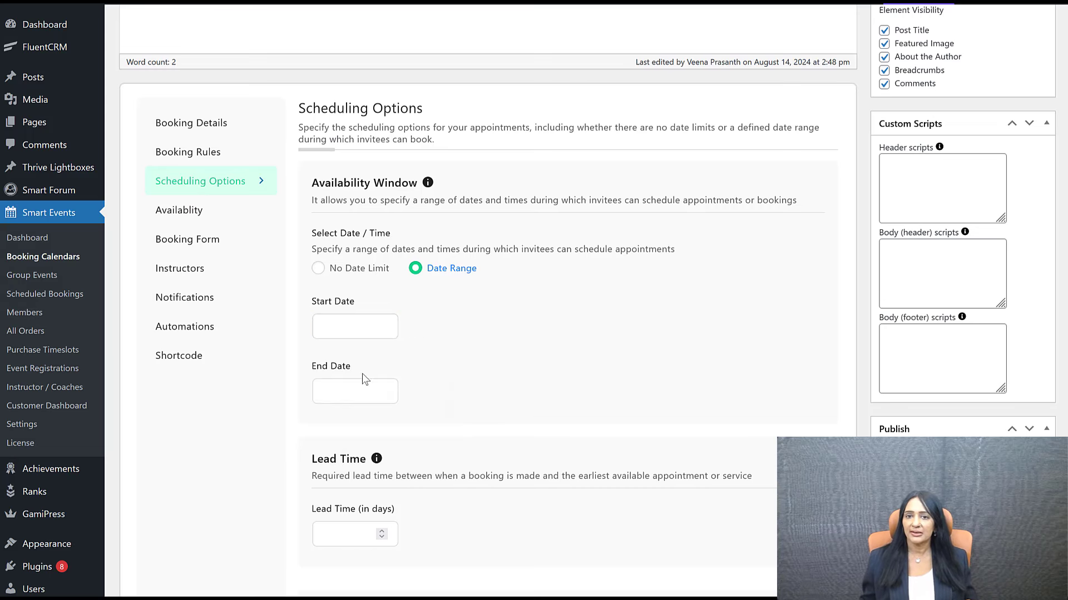
left_click(220, 123)
scroll(516, 367, "down", 1)
scroll(457, 448, "down", 8)
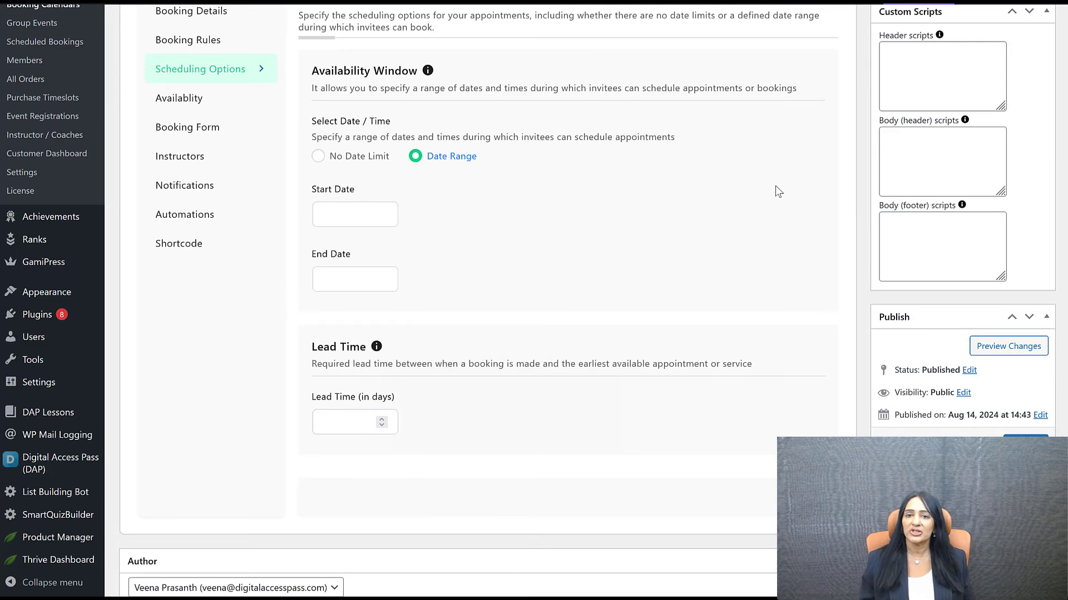
scroll(593, 248, "up", 3)
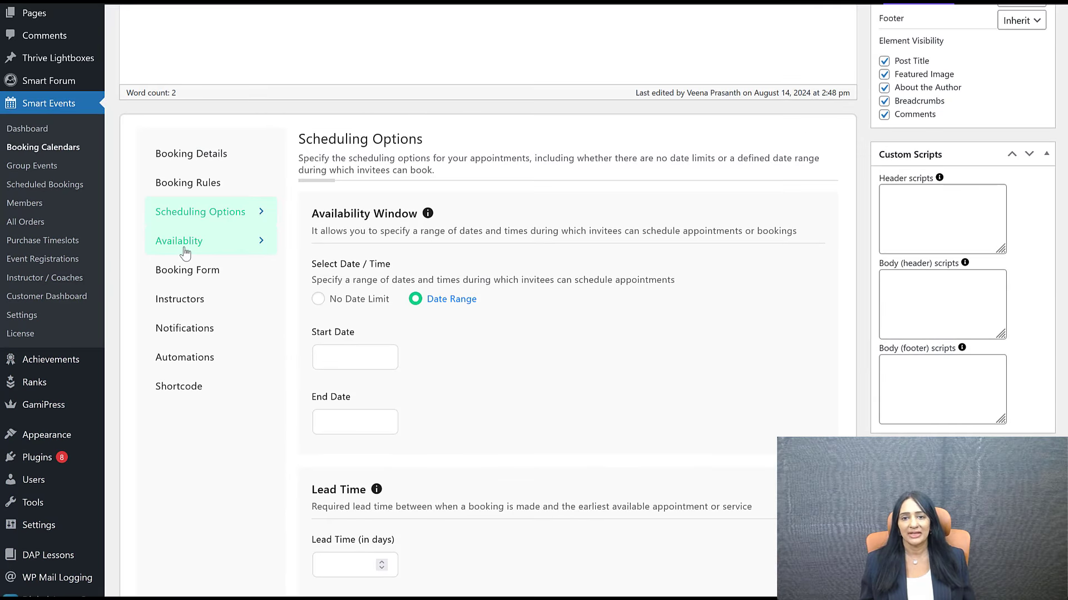
Step: Override the weekly availability for this booking calendar and review its weekly hours
left_click(218, 246)
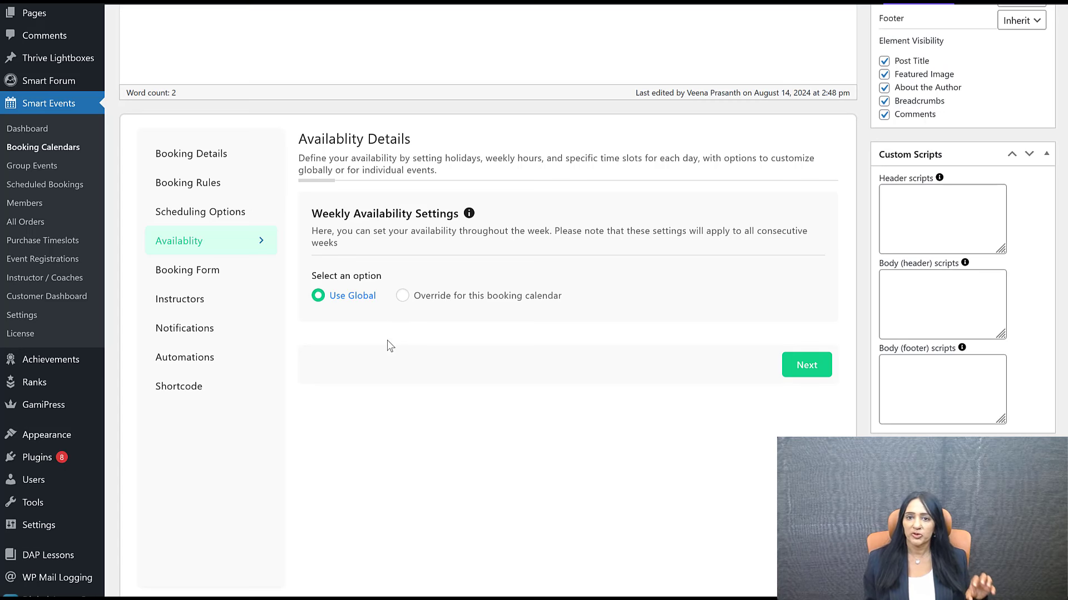
left_click(402, 295)
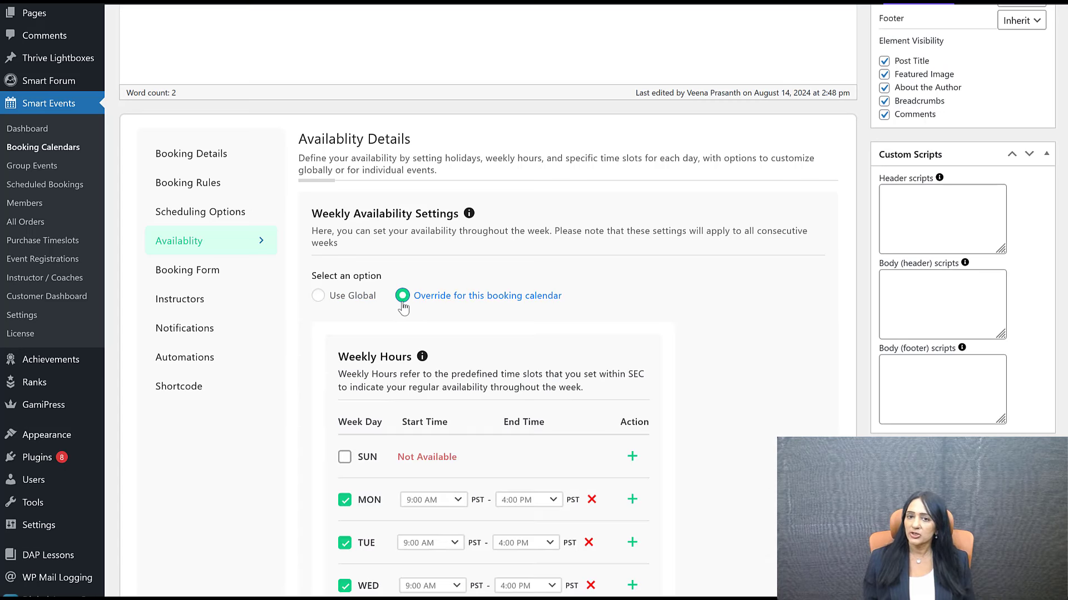
scroll(764, 337, "down", 3)
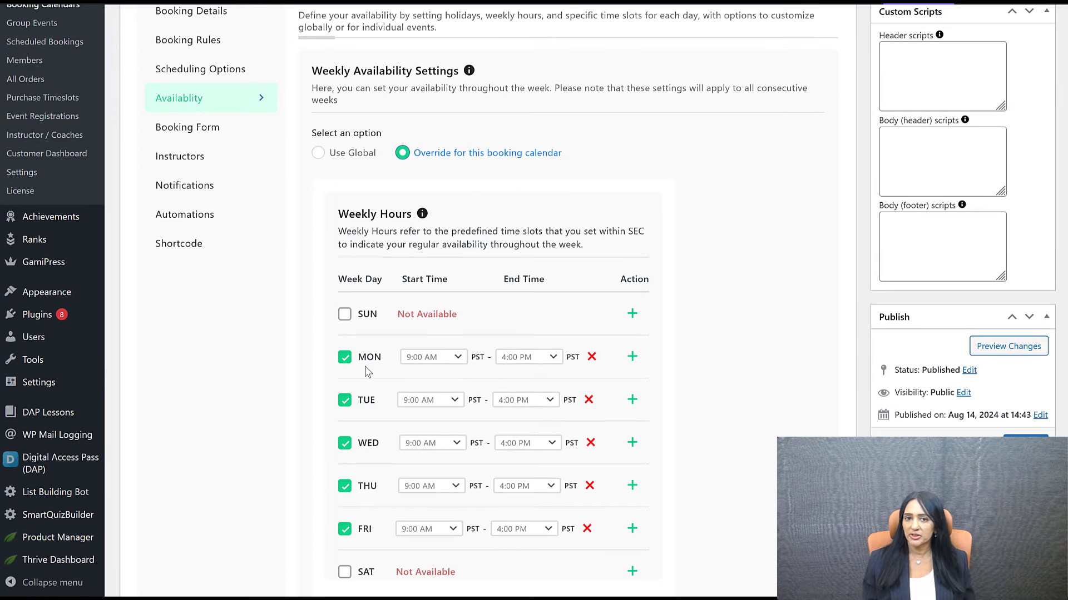
scroll(579, 436, "down", 2)
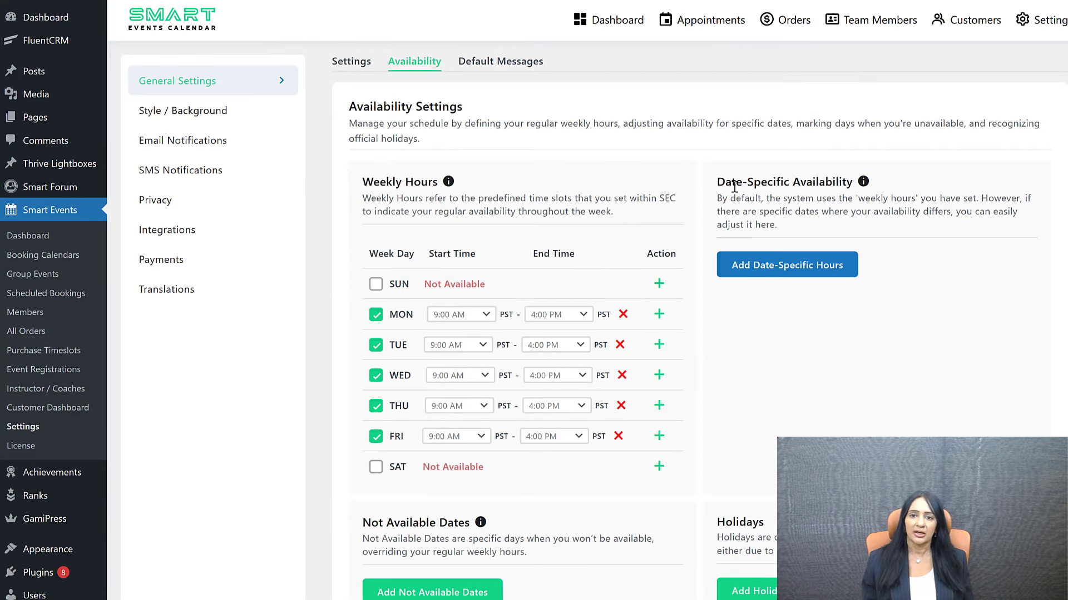
Step: Look at the date-specific hours dialog, close it, and review the Not Available Dates and Holidays settings
left_click(807, 278)
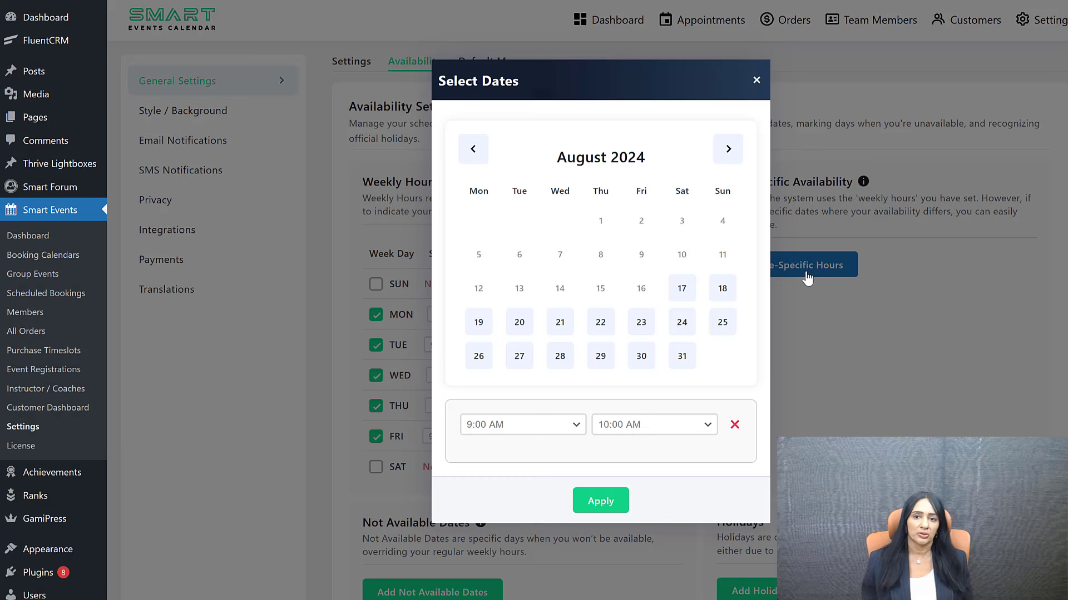
left_click(757, 81)
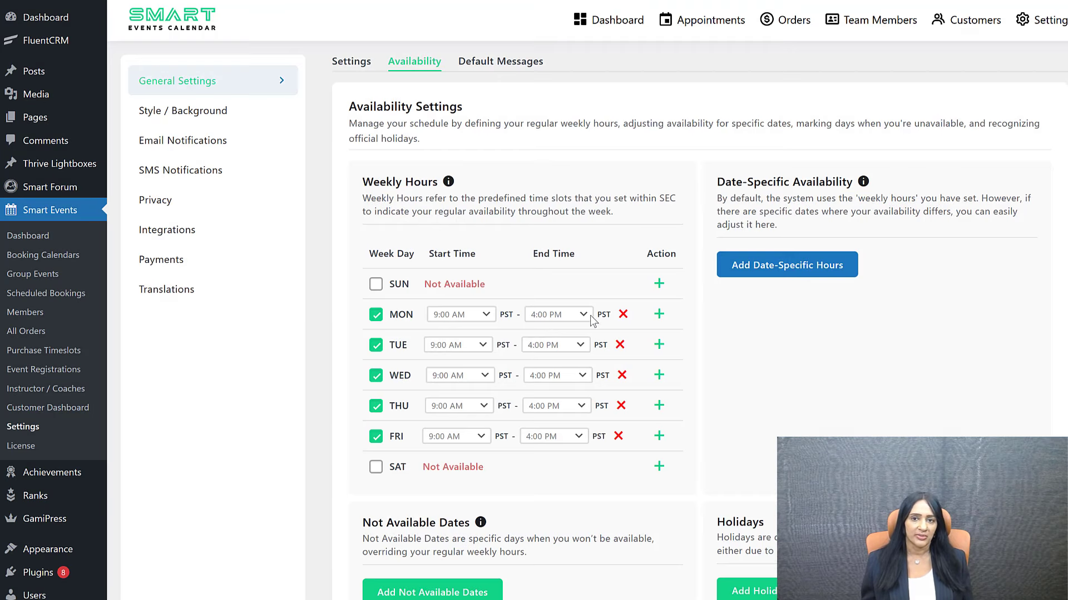
scroll(548, 334, "down", 4)
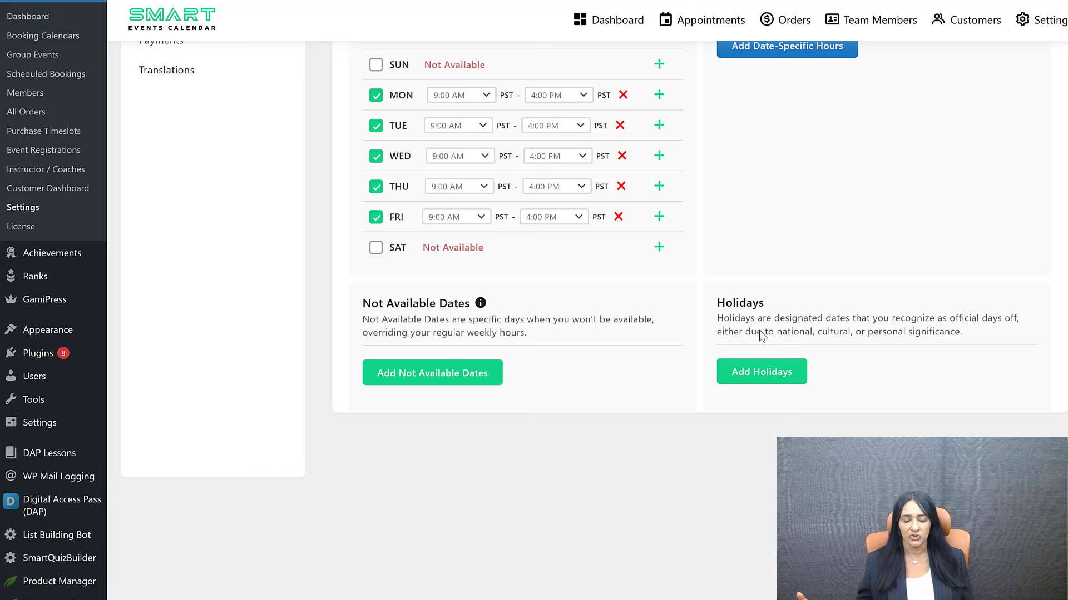
scroll(486, 336, "up", 4)
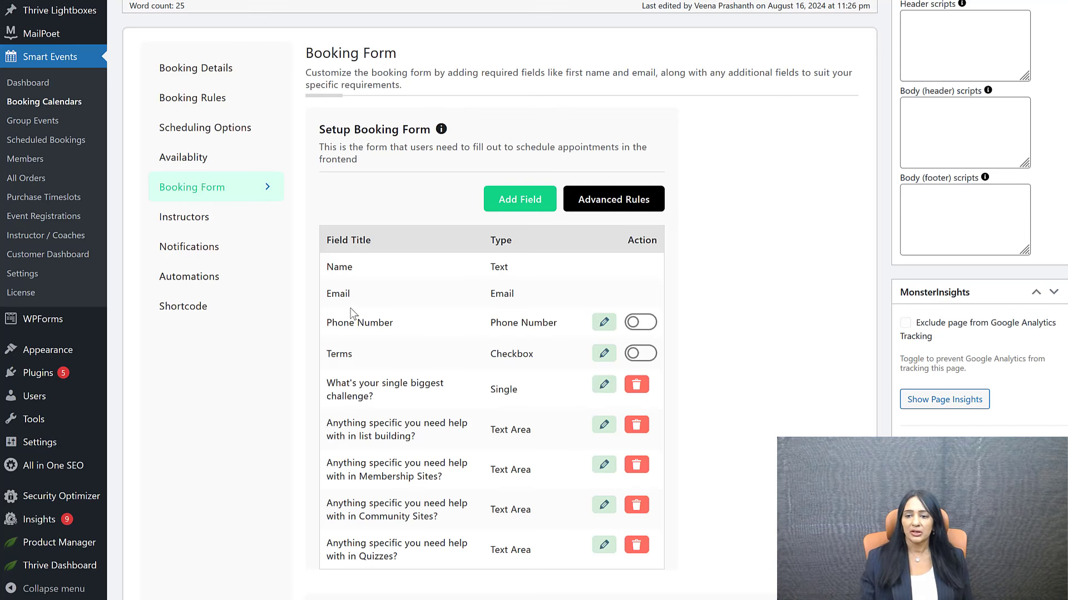
Step: Start adding a field to the booking form and open its question type choices
left_click(517, 200)
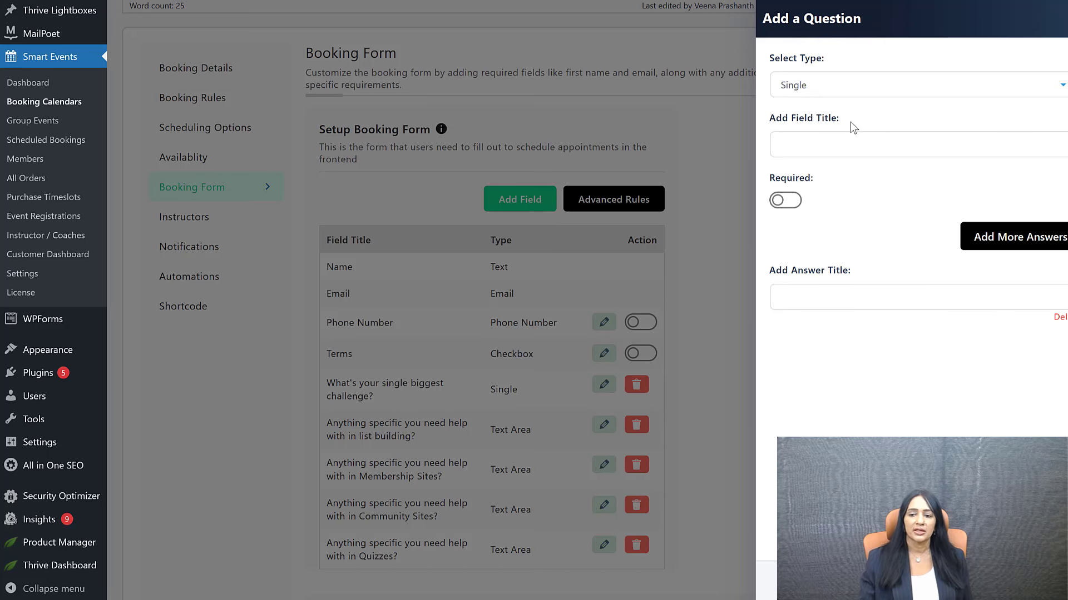
left_click(842, 95)
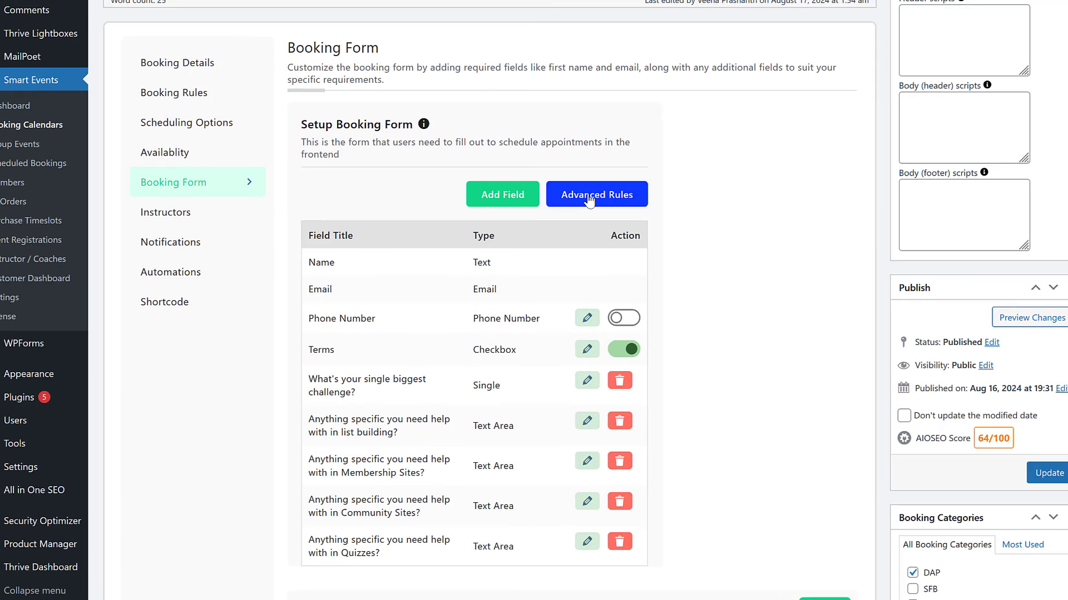
Step: Open the booking form's Advanced Rules, review the existing conditional question rules and open the field choices for a new rule
left_click(588, 199)
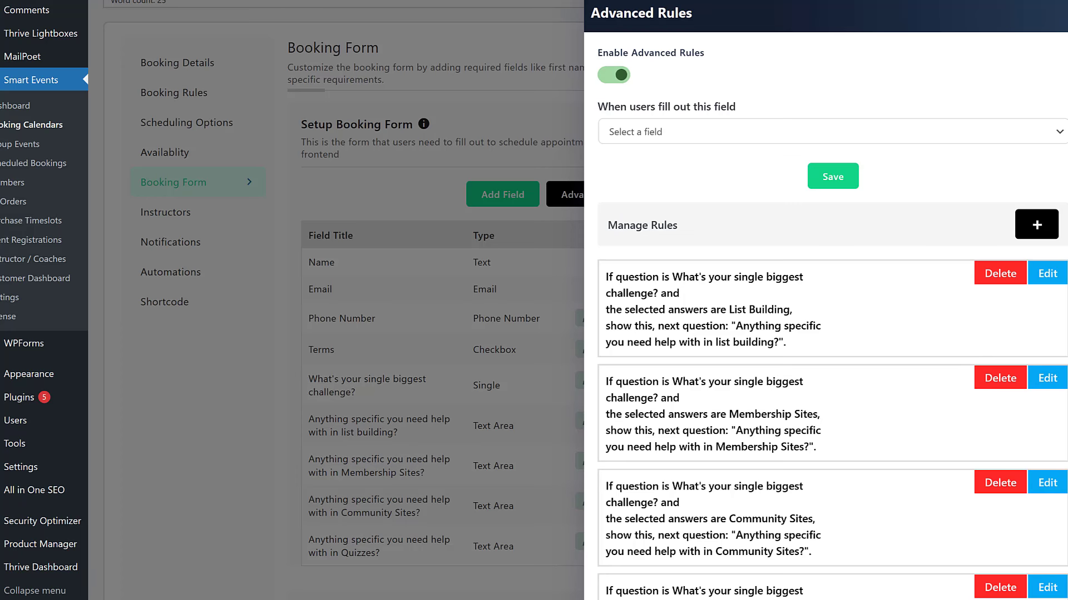
scroll(833, 319, "down", 2)
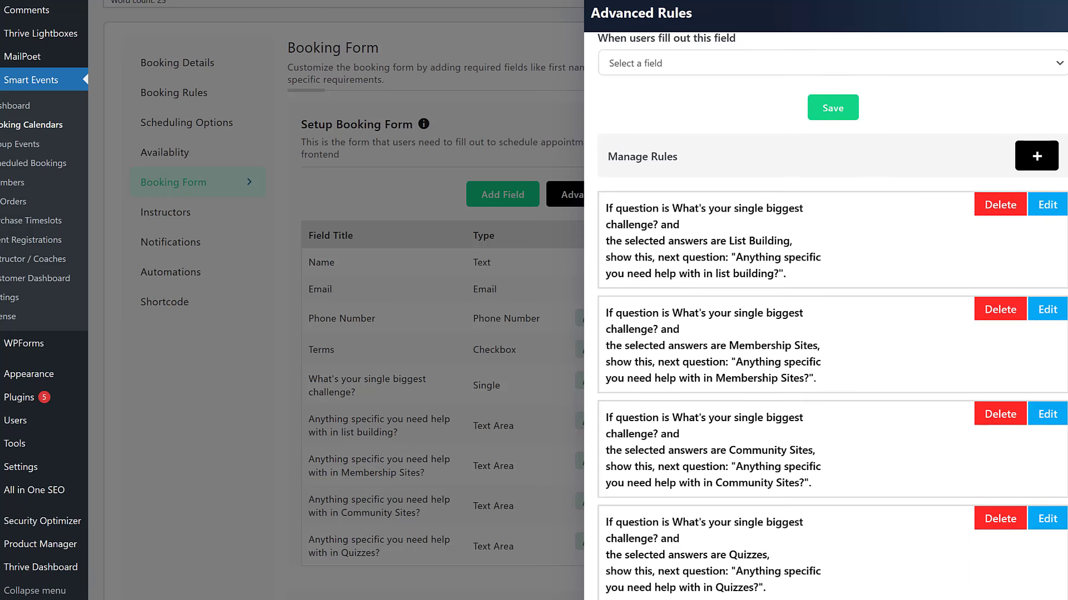
scroll(1058, 88, "up", 2)
left_click(773, 139)
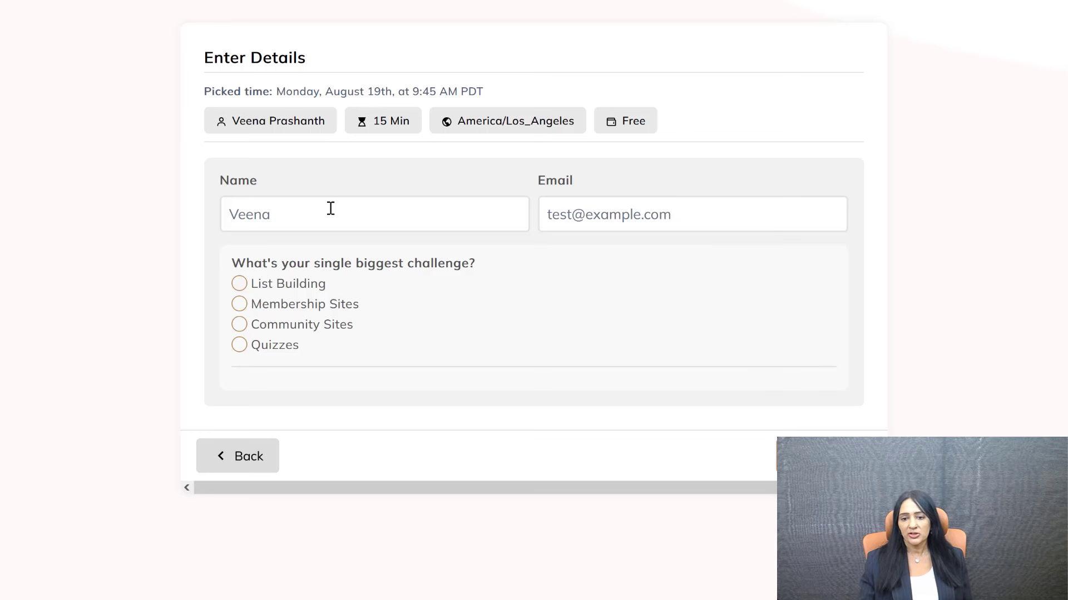
Step: On the front-end booking form, choose List Building as the single biggest challenge and look at the follow-up question
left_click(239, 285)
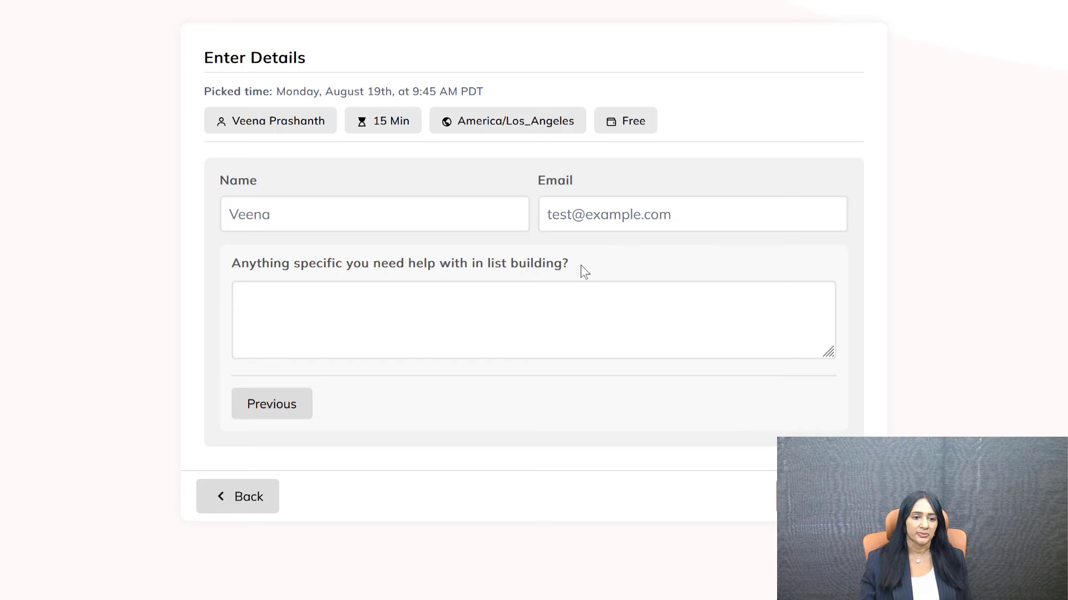
left_click_drag(582, 268, 486, 267)
left_click(393, 320)
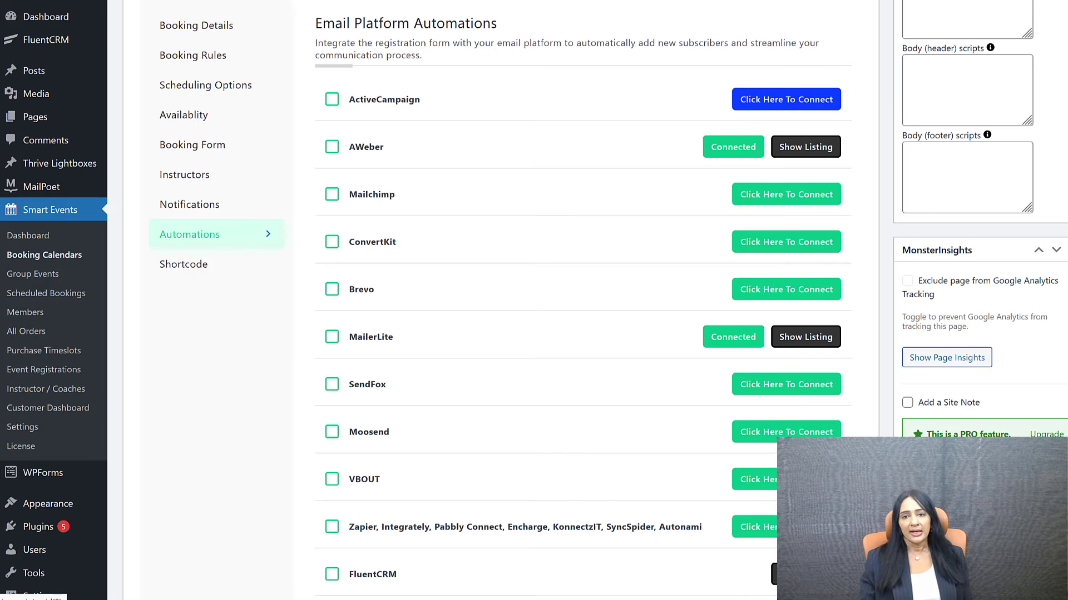
Step: Look at the ActiveCampaign connection details in the email platform automations and close them
left_click(786, 99)
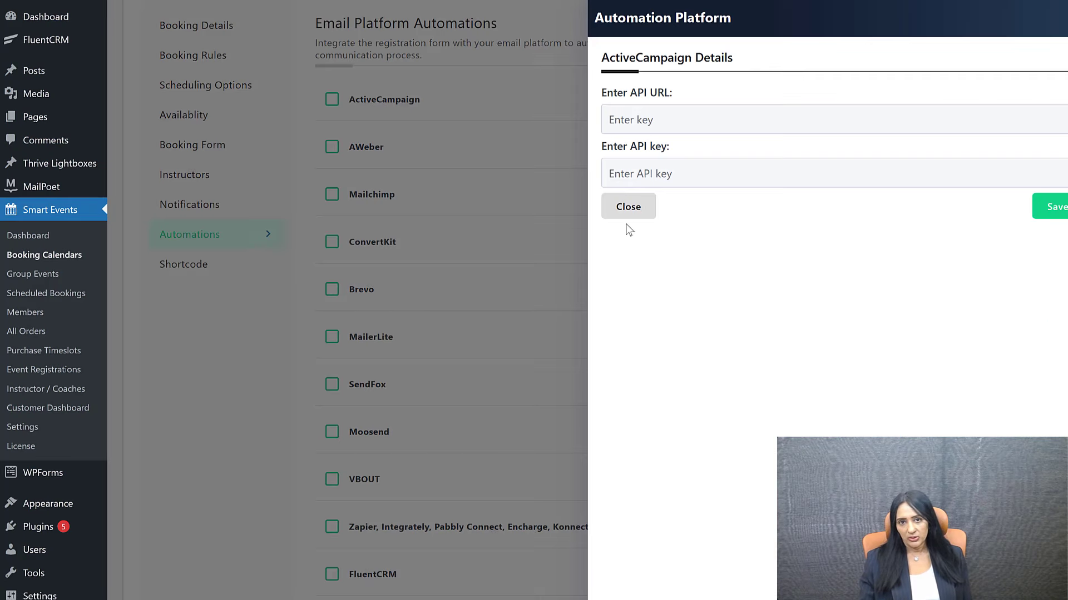
left_click(628, 208)
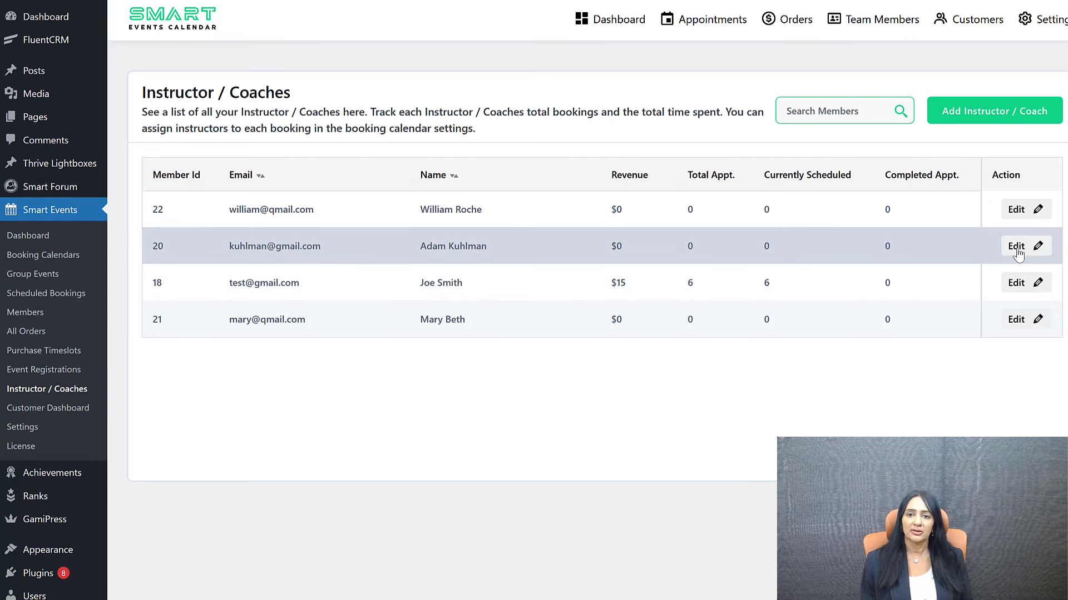
Step: Open the second listed coach for editing, and review the instructor display and assignment settings of the 15-Min Consultation calendar
left_click(1016, 248)
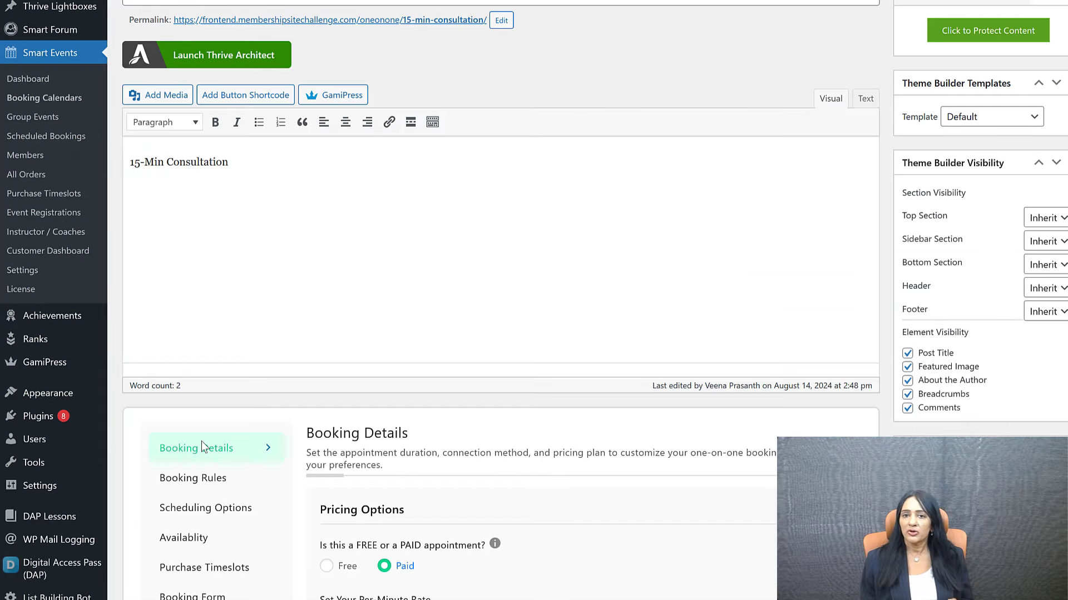
scroll(221, 417, "down", 2)
scroll(217, 428, "down", 1)
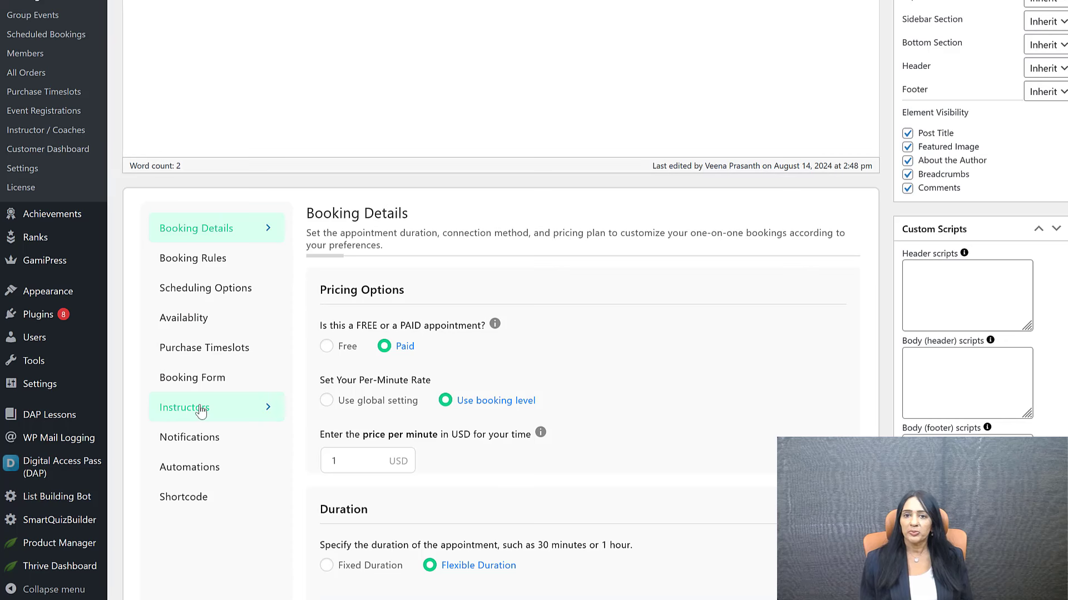
left_click(187, 409)
scroll(456, 328, "down", 3)
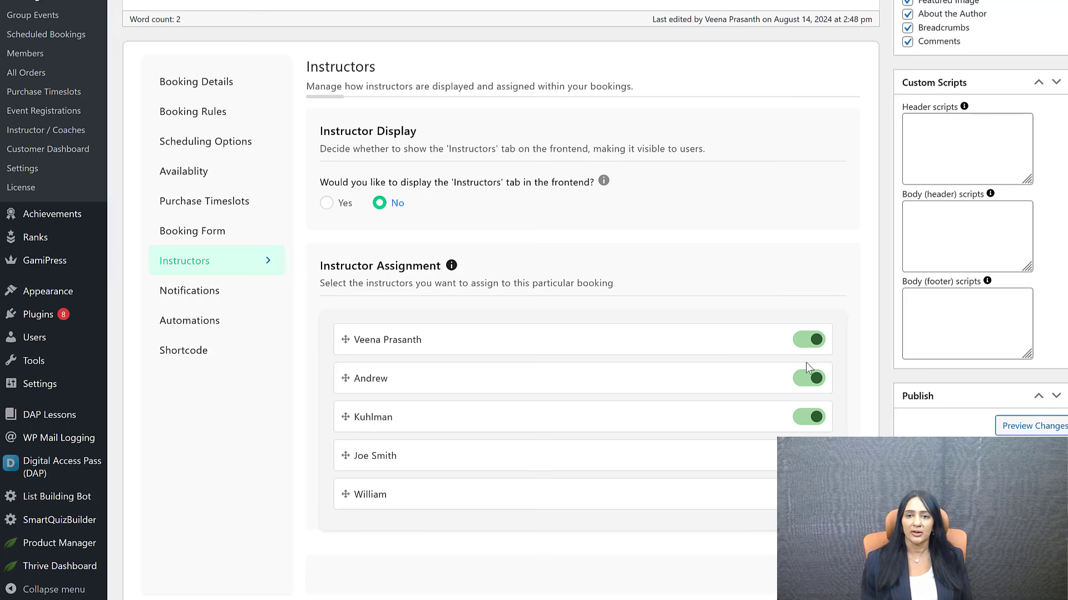
Step: Review the confirmation email's subject and message body in the notification settings, and look at the cancellation email
left_click(186, 290)
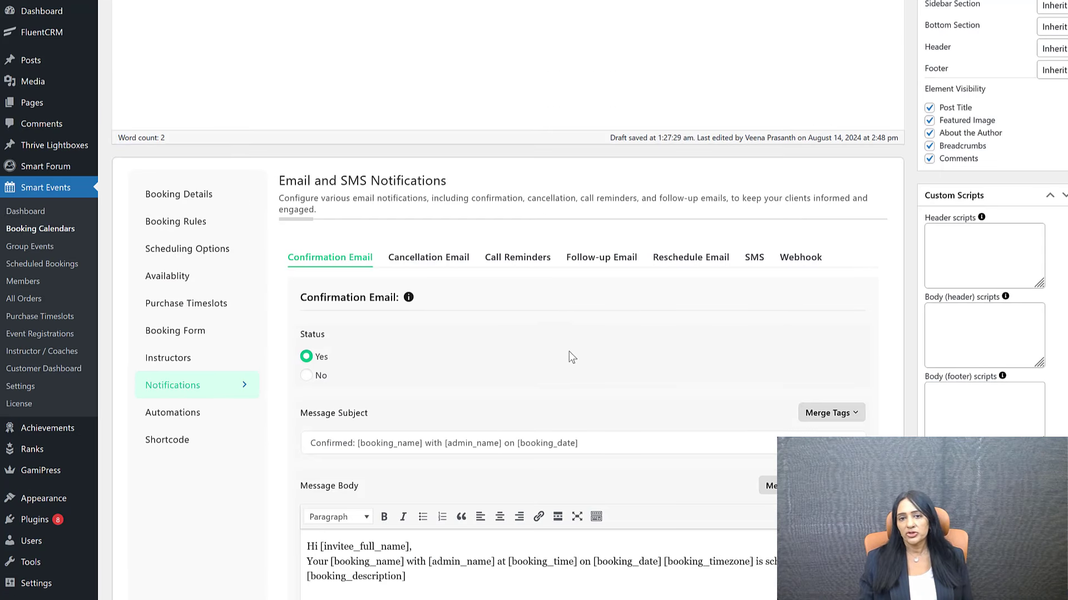
scroll(572, 357, "down", 2)
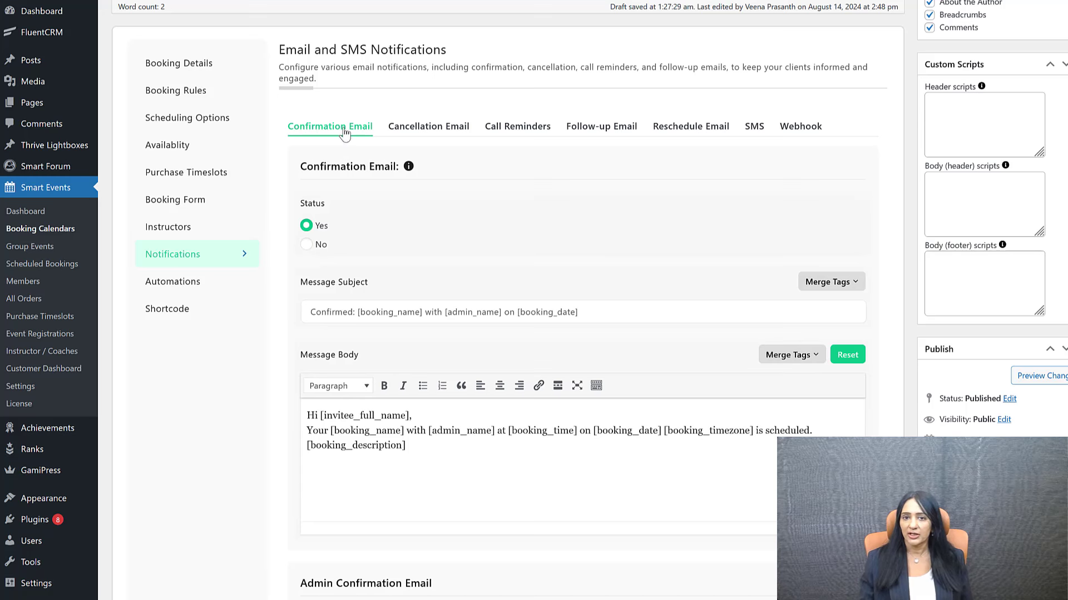
left_click(322, 306)
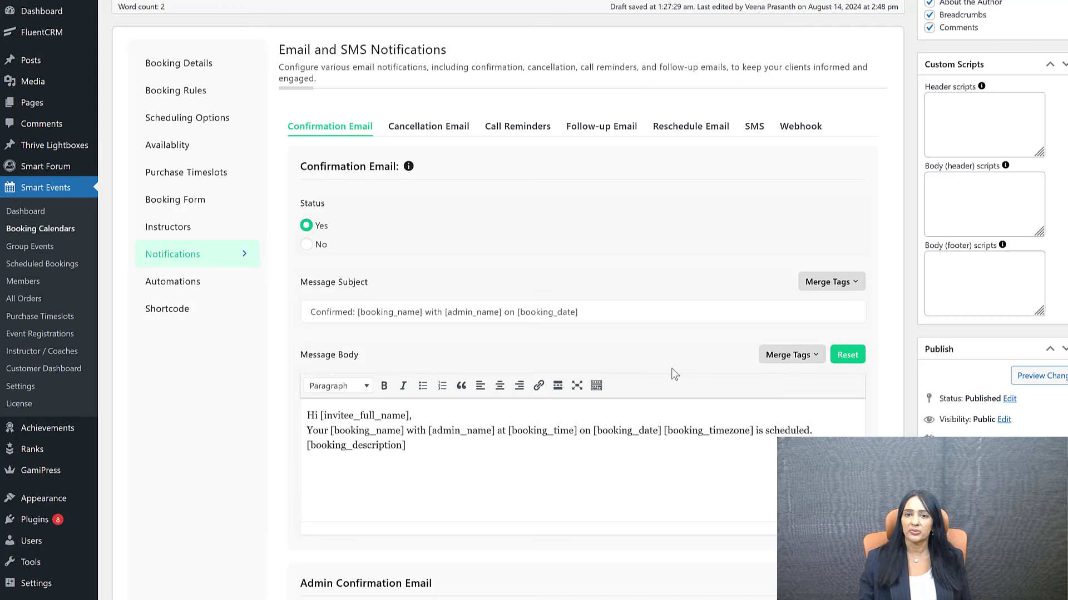
left_click_drag(472, 457, 244, 413)
left_click(476, 488)
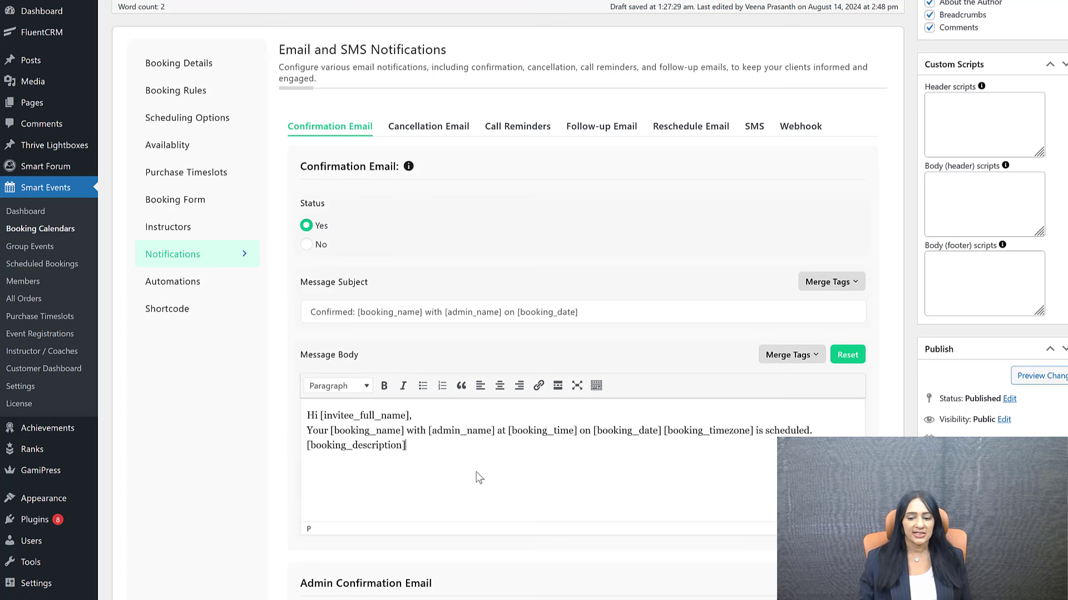
left_click(410, 132)
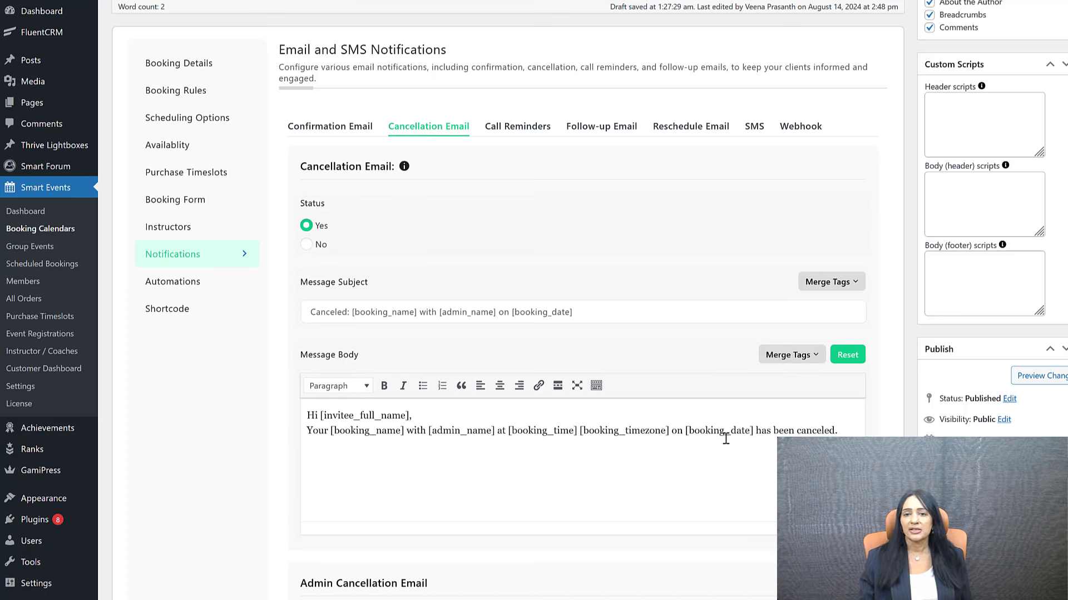
Step: Add another reminder timing to the call reminders and lower its number of hours
left_click(526, 131)
scroll(502, 258, "down", 1)
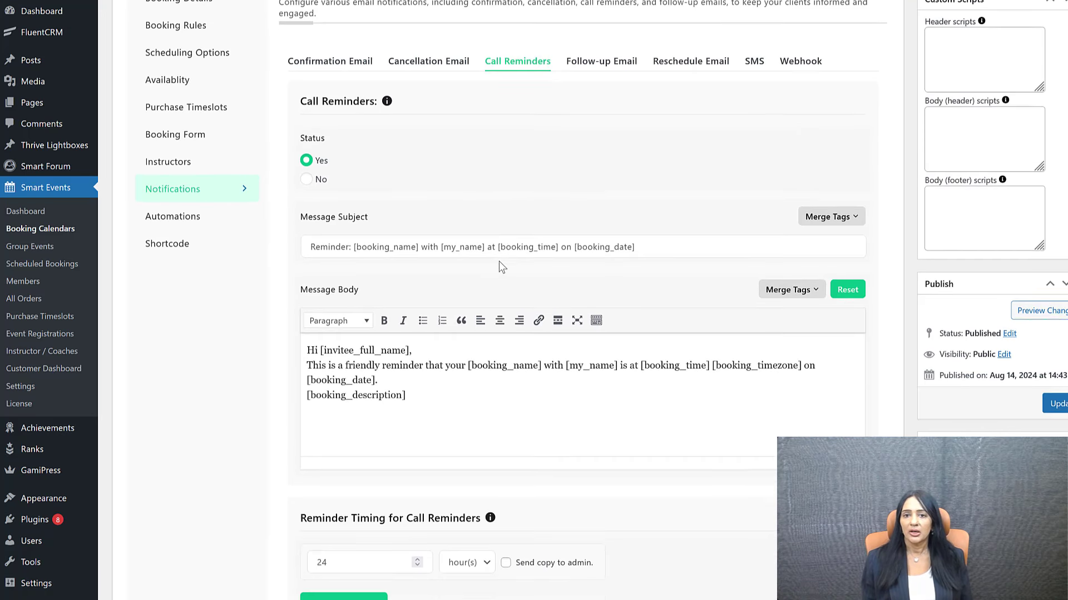
scroll(502, 267, "down", 1)
left_click(344, 537)
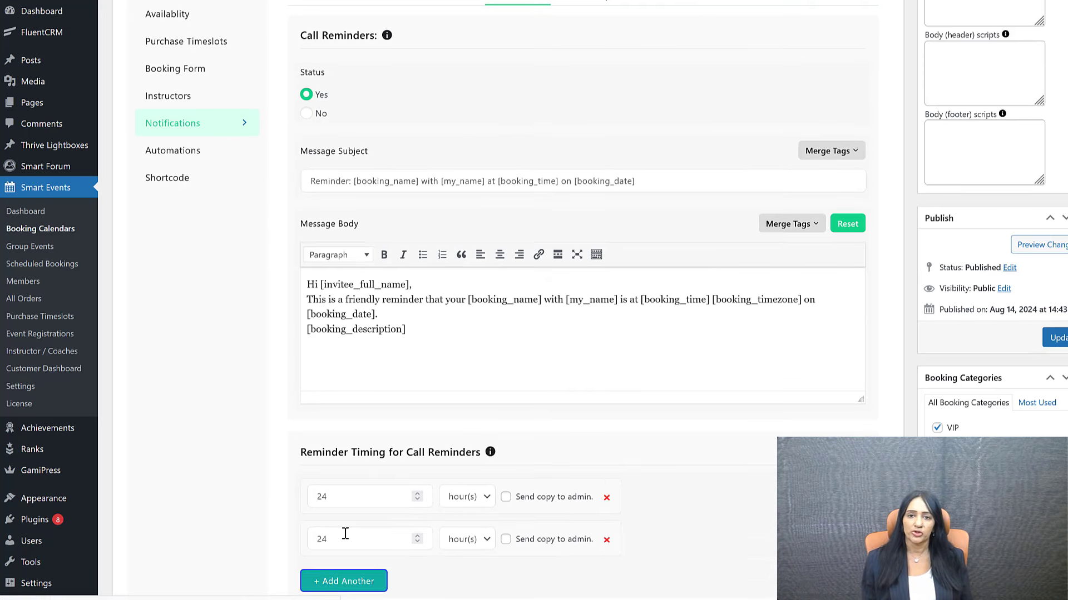
left_click(416, 541)
left_click(417, 541)
left_click(417, 541)
left_click(416, 540)
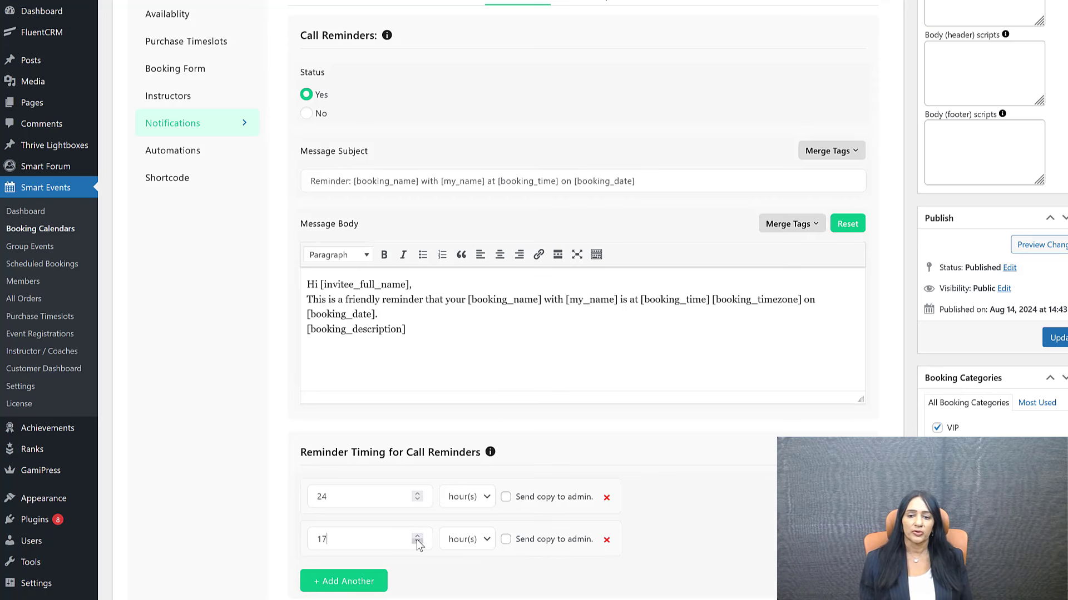
left_click(417, 540)
Step: Open the follow-up email settings and review the SMS texts for reminder, follow-up and cancel notifications
scroll(600, 191, "up", 3)
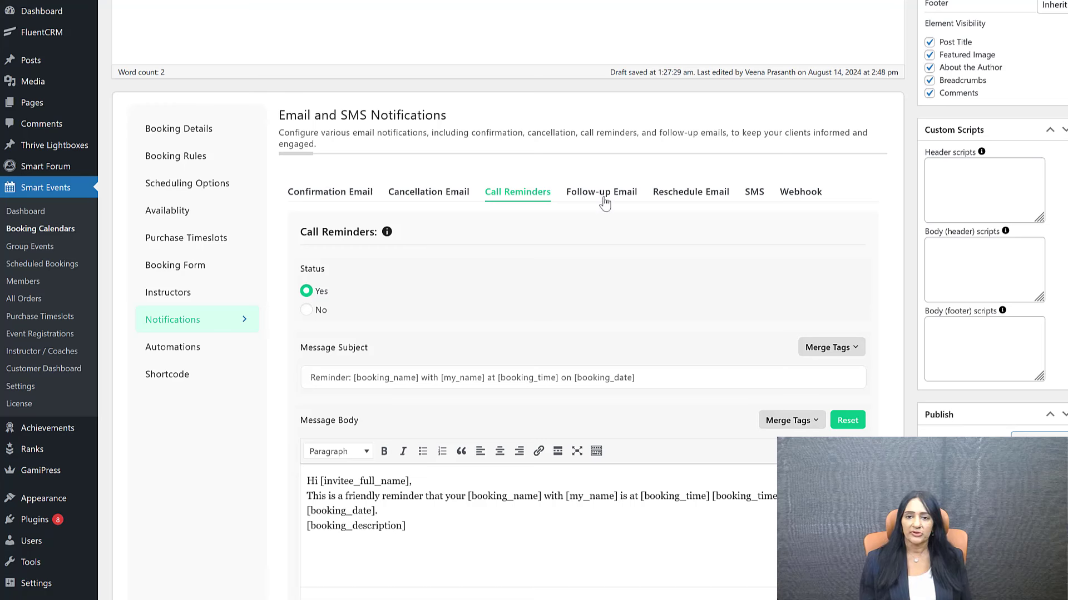
left_click(602, 196)
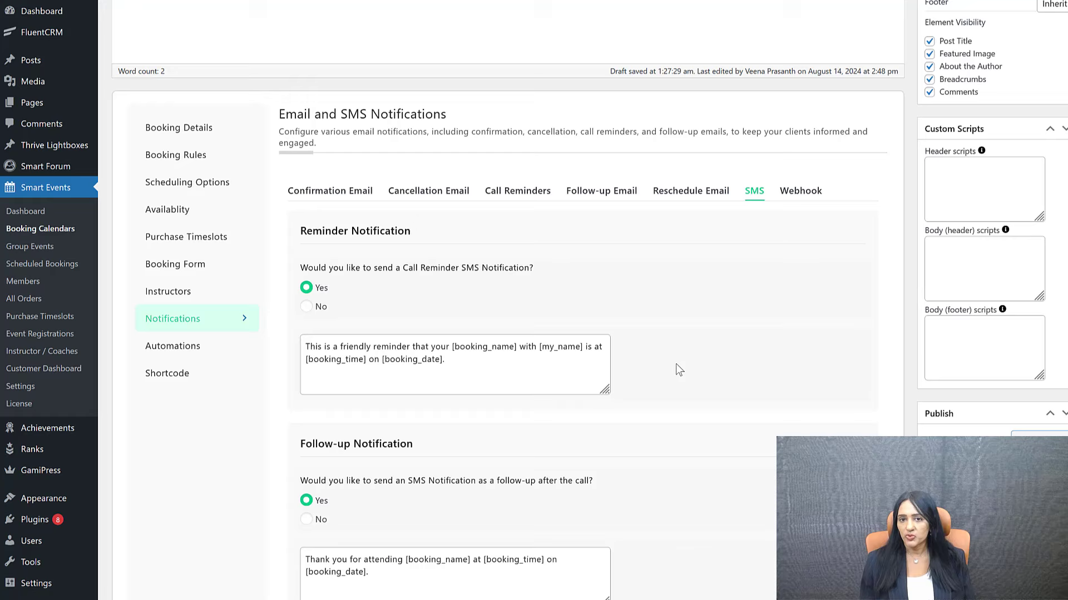
scroll(677, 366, "down", 2)
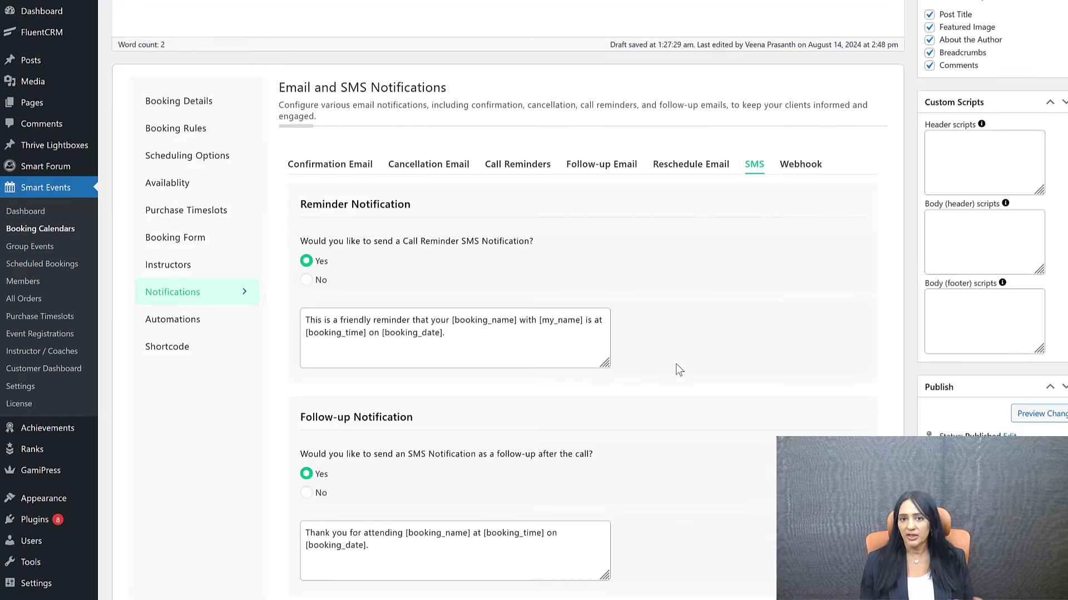
scroll(676, 365, "down", 1)
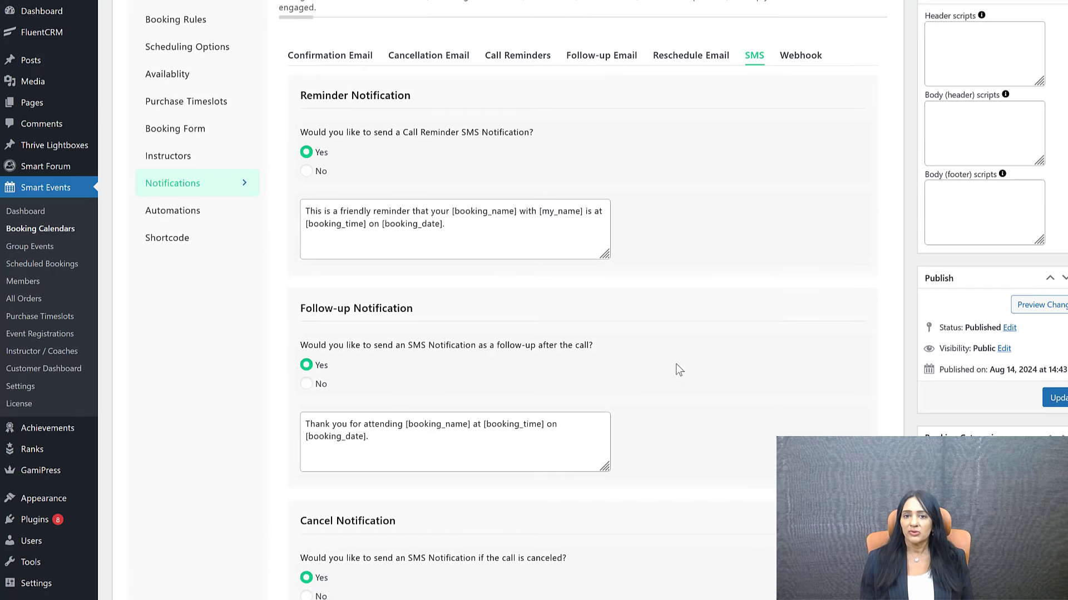
scroll(676, 365, "down", 2)
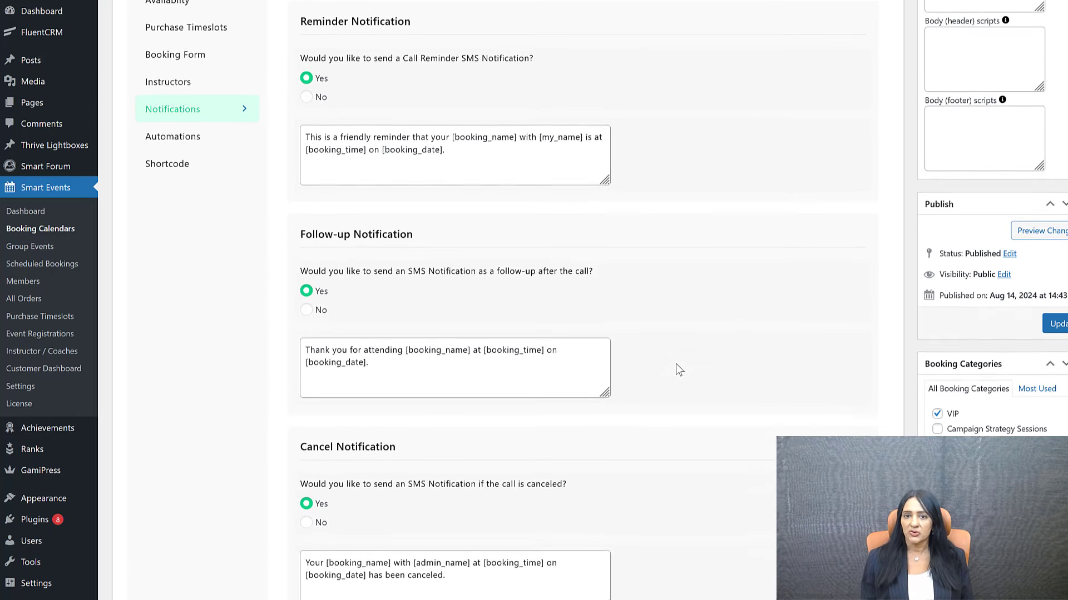
scroll(676, 364, "up", 6)
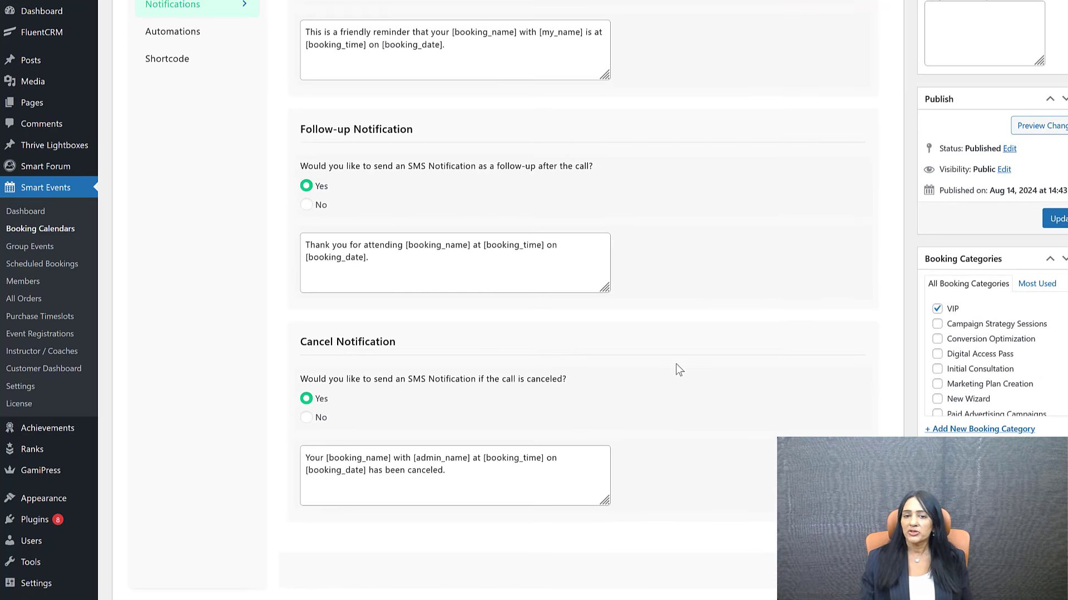
scroll(806, 331, "up", 3)
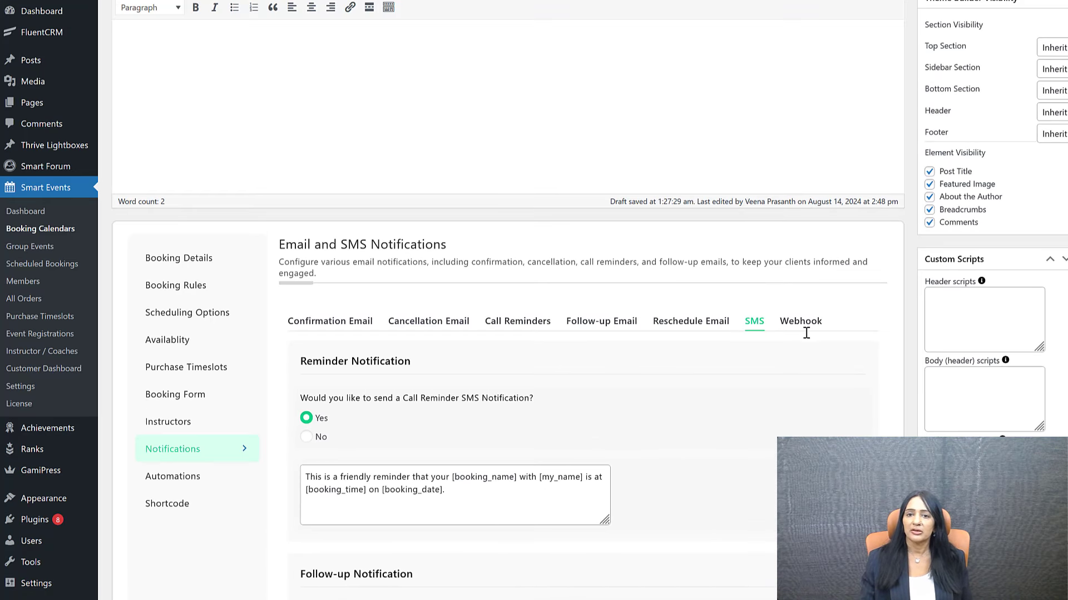
scroll(822, 411, "down", 2)
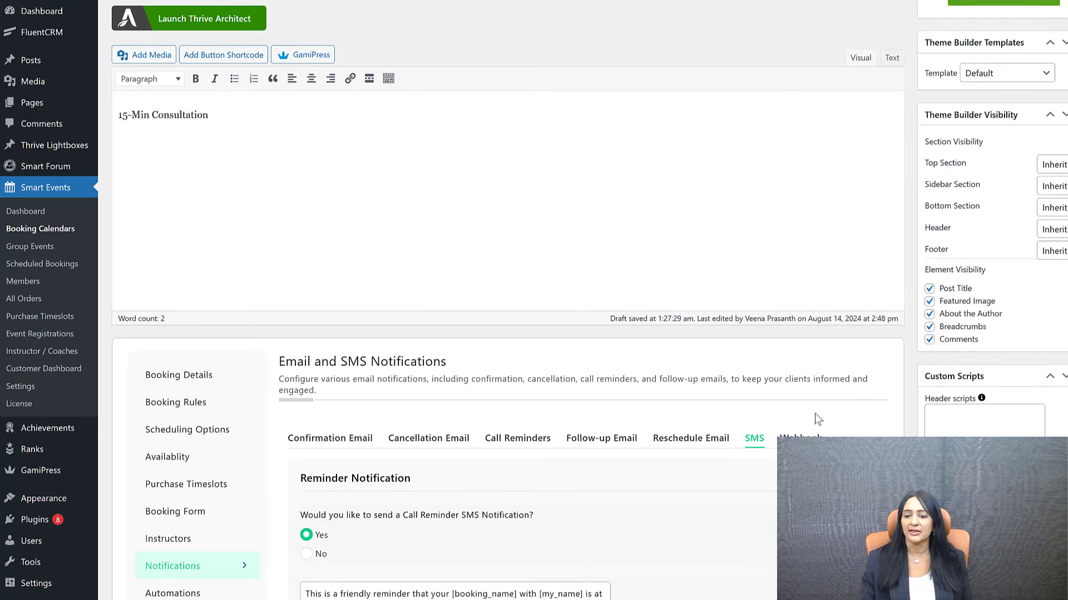
scroll(806, 417, "down", 5)
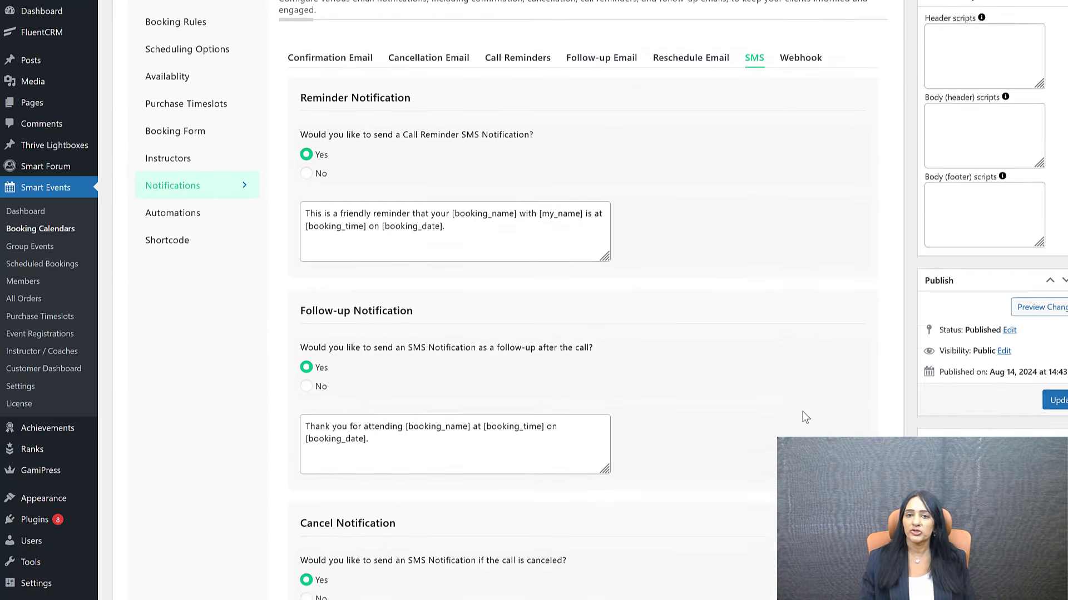
scroll(783, 266, "up", 1)
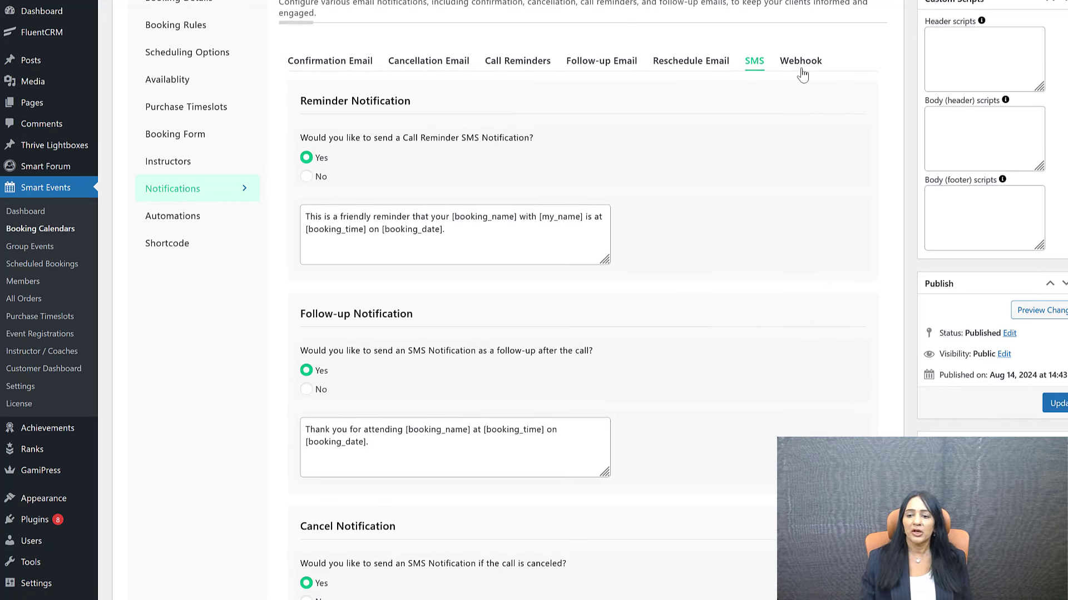
Step: Review the webhook notification settings, including the webhook URL and event selection fields
left_click(800, 62)
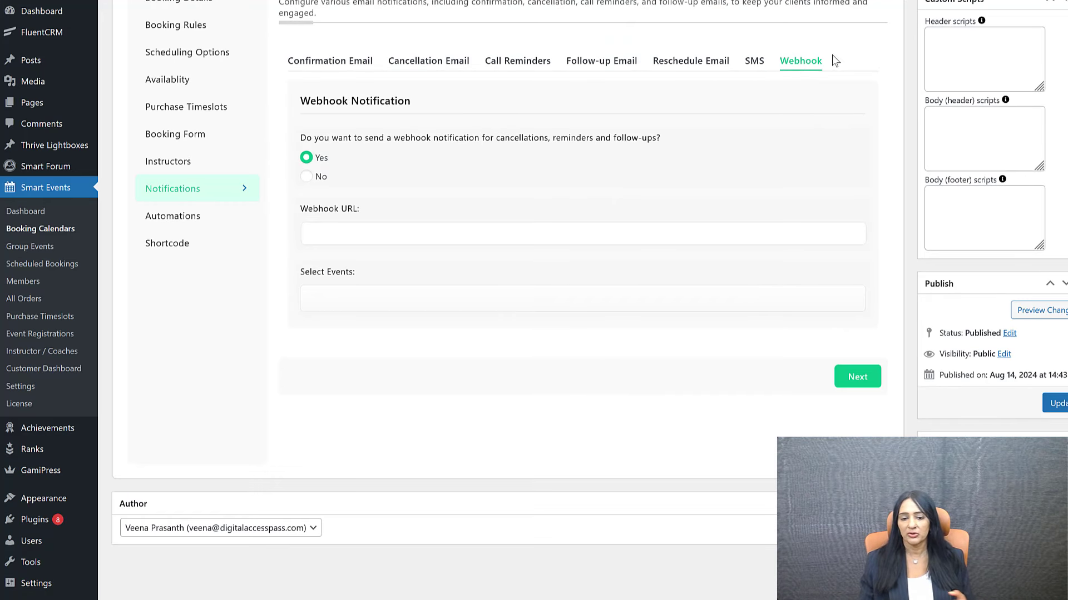
left_click(355, 235)
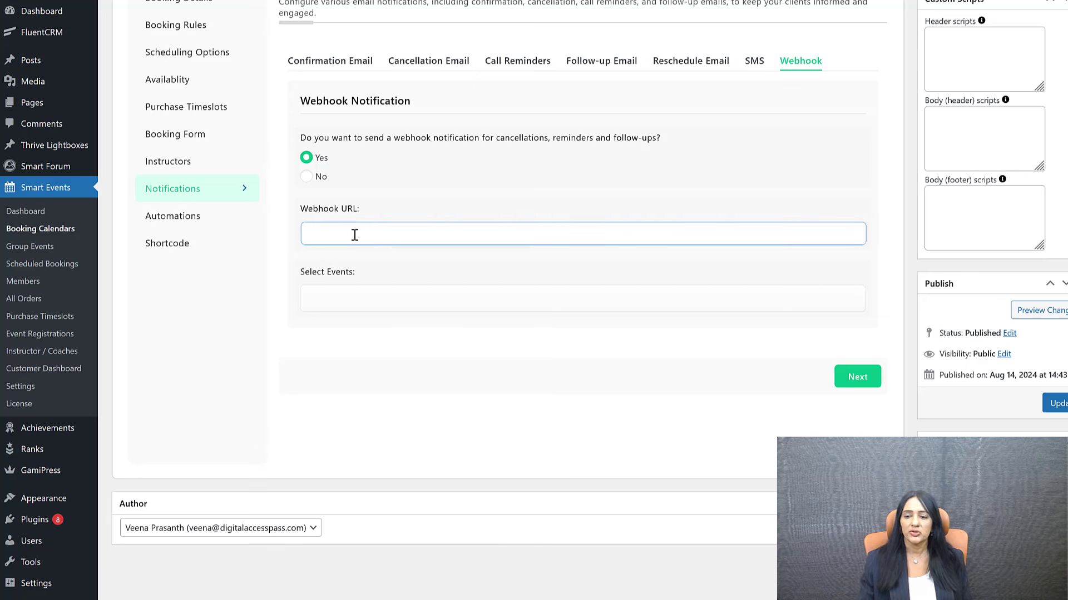
left_click(374, 338)
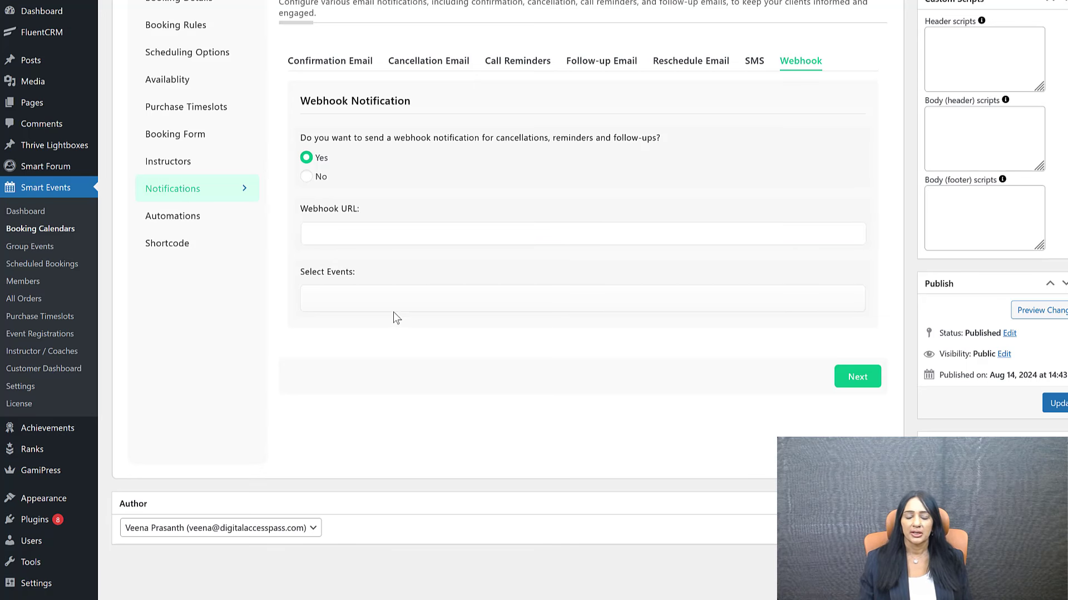
Step: Review the calendar's shortcodes, highlighting the general one, the category-specific one and the one that directly shows the instructors tab
left_click(185, 244)
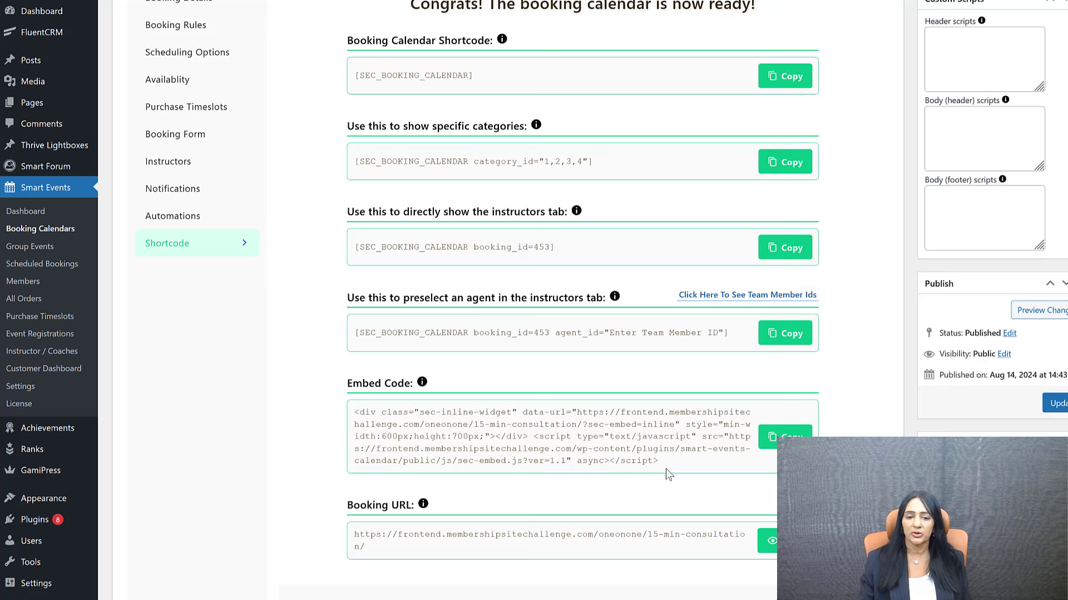
left_click_drag(483, 78, 327, 80)
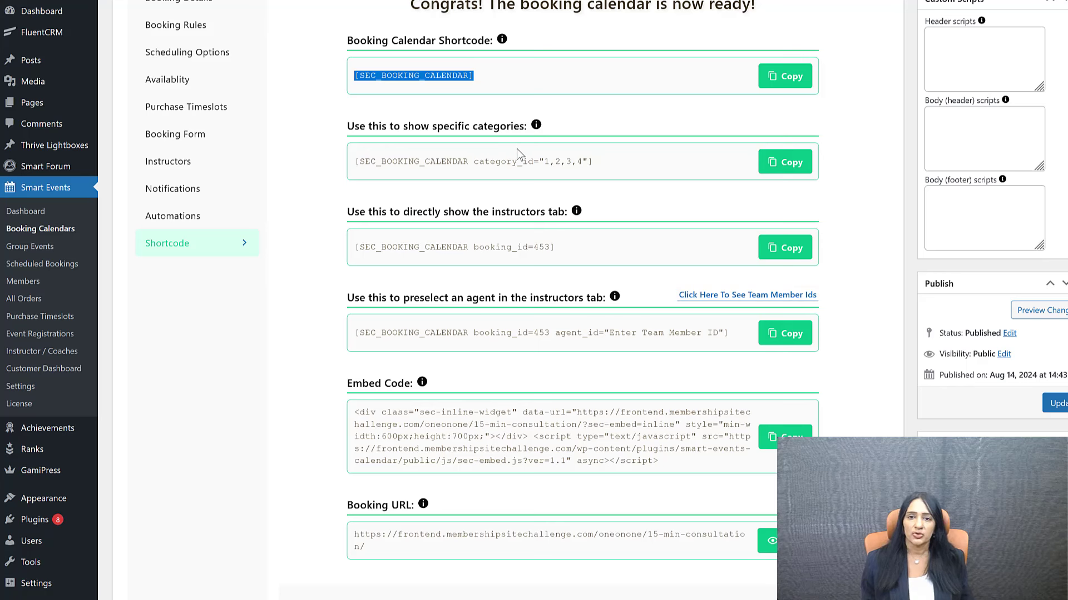
mouse_move(617, 160)
left_mouse_down()
mouse_move(335, 172)
mouse_move(599, 161)
left_mouse_up()
left_click(415, 160)
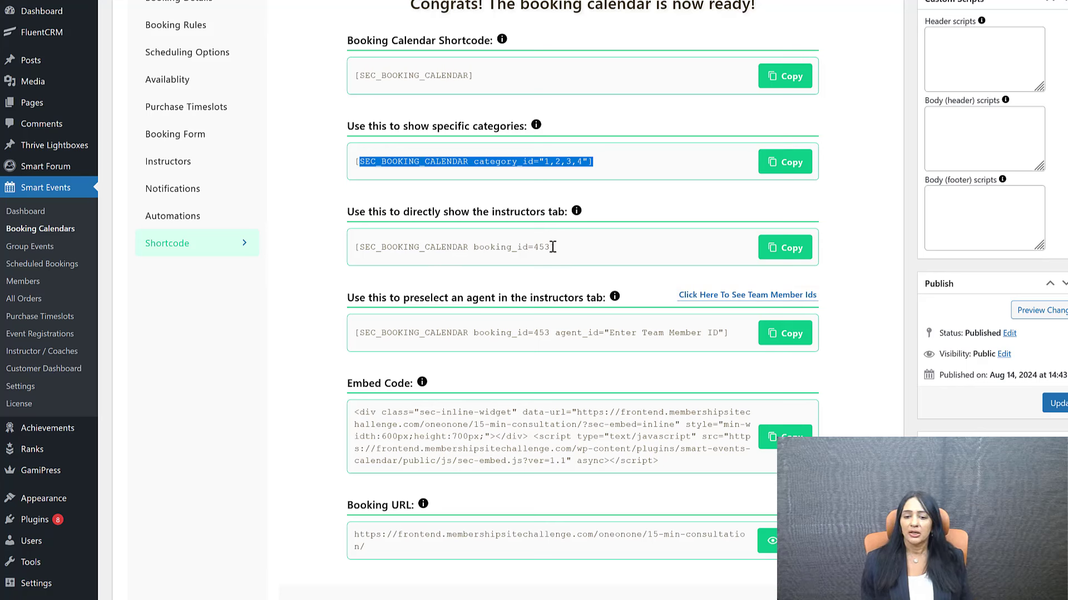
left_click_drag(553, 247, 342, 259)
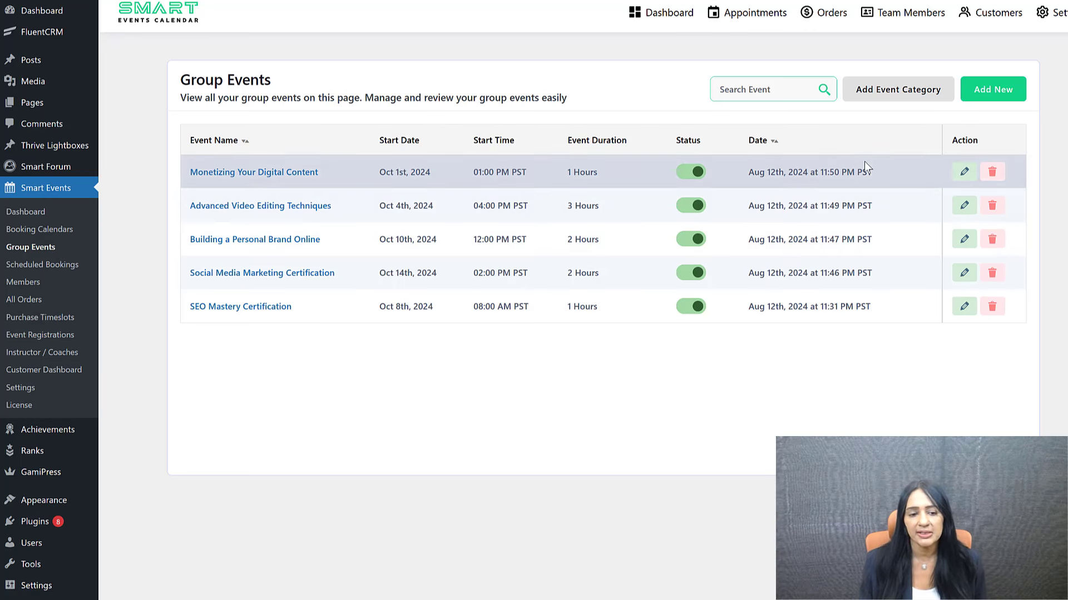
Step: Open the Monetizing Your Digital Content group event, try the paid setting and set it back to a free event
left_click(295, 172)
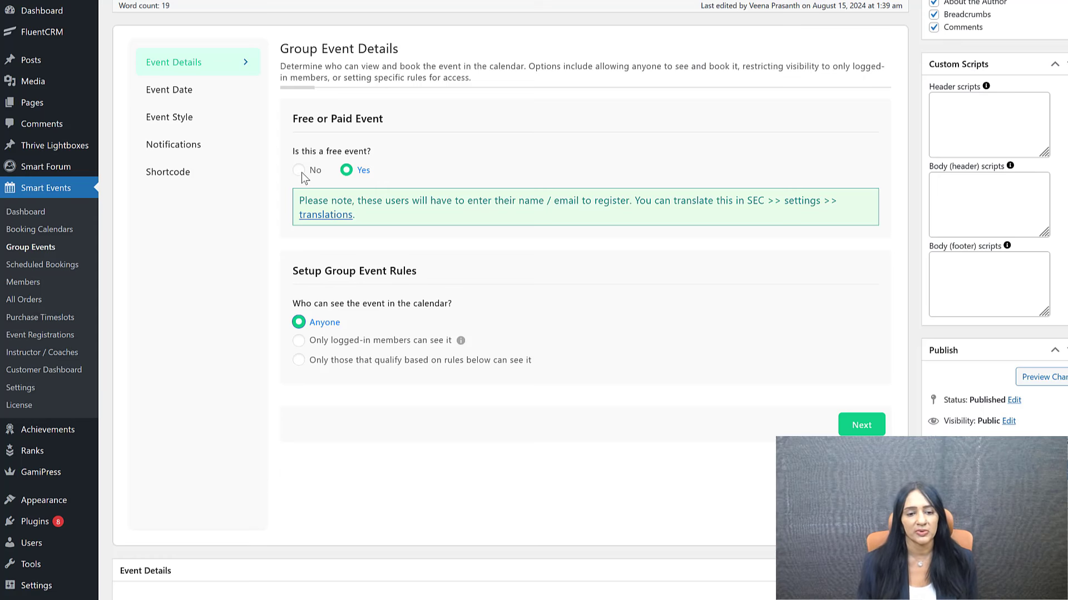
left_click(299, 170)
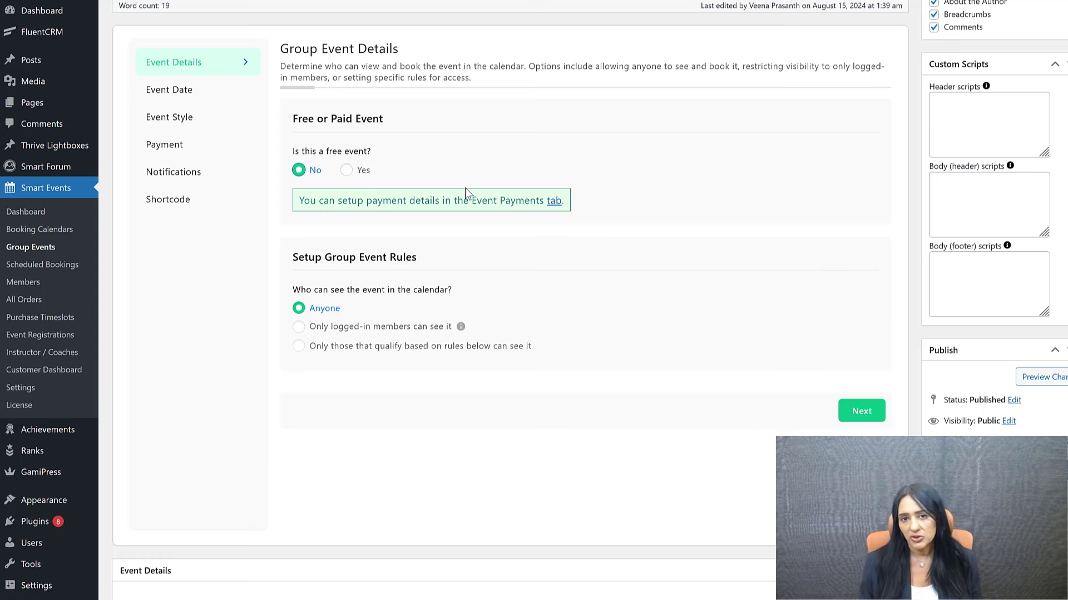
left_click(346, 170)
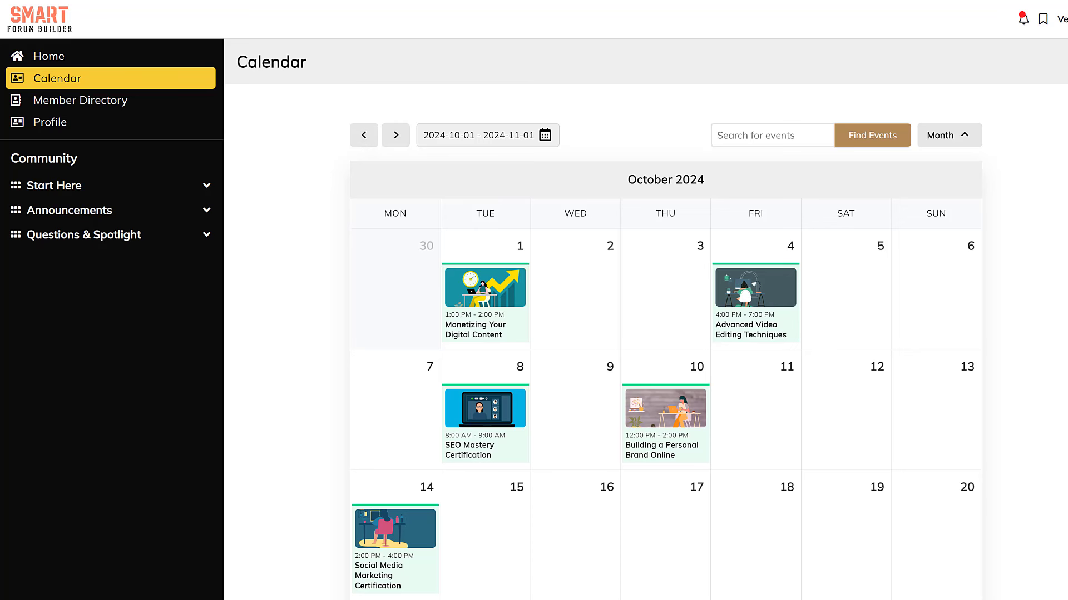
Step: Preview the Social Media Marketing Certification event in the front-end October 2024 calendar and start booking it
scroll(645, 339, "down", 1)
mouse_move(388, 496)
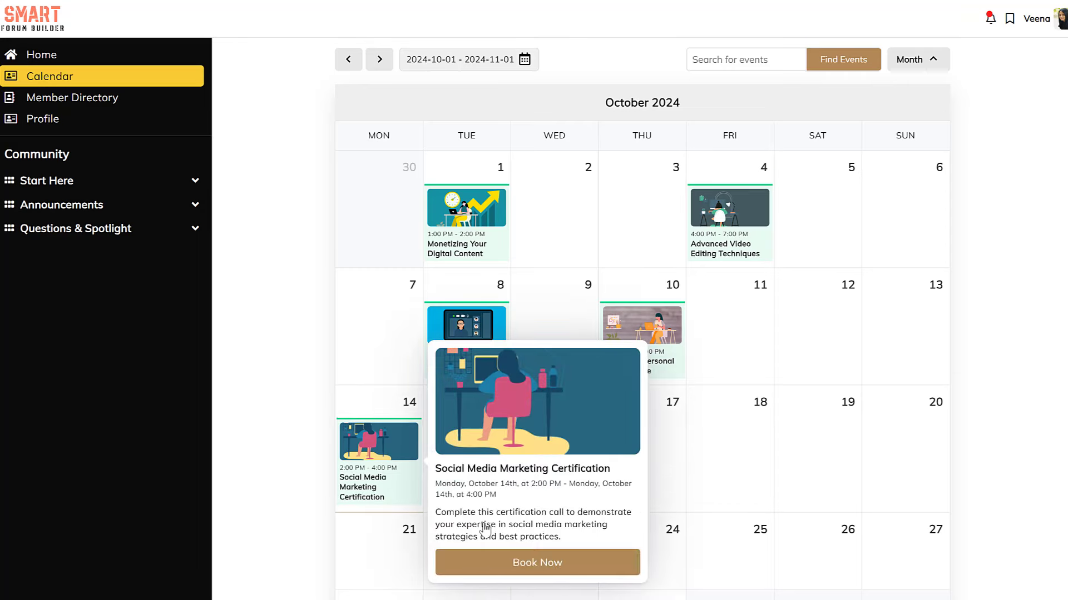
left_click(501, 573)
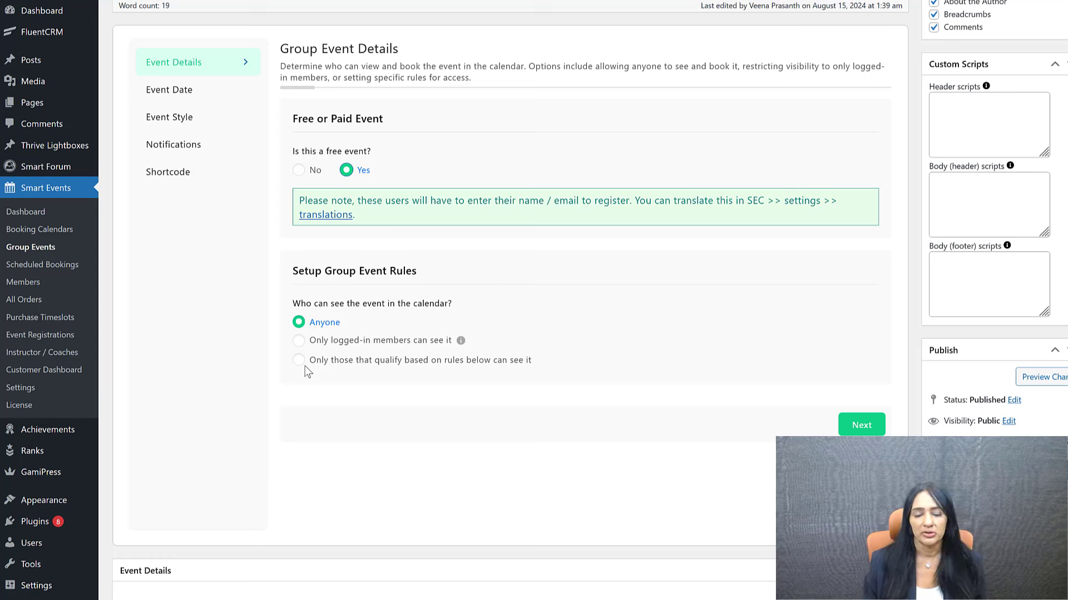
Step: Restrict the event's visibility to those that qualify by rules and grant free access based on DAP Product Access
left_click(300, 364)
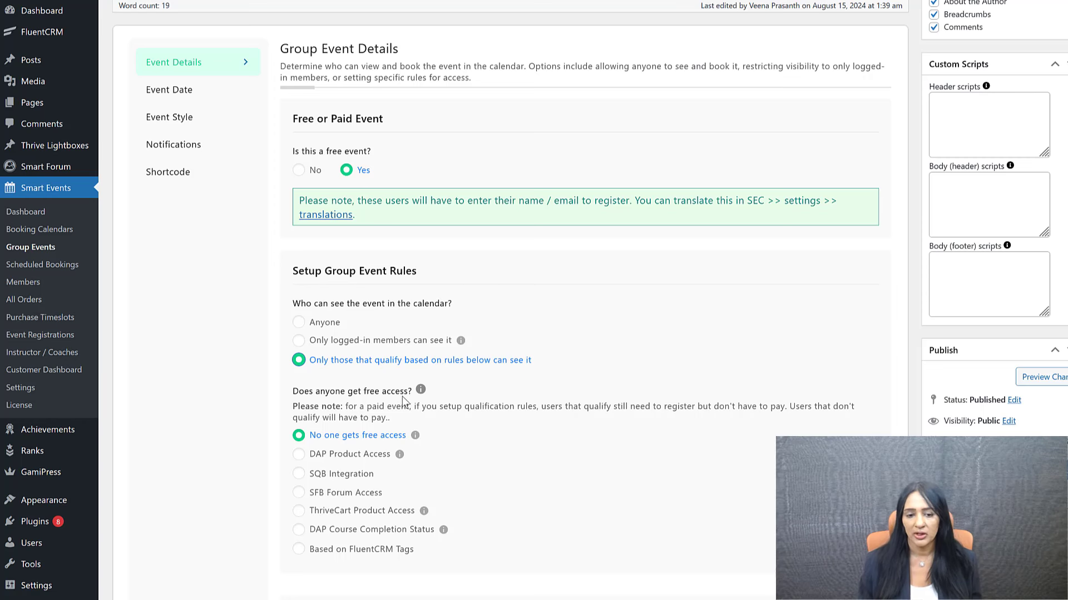
left_click(300, 454)
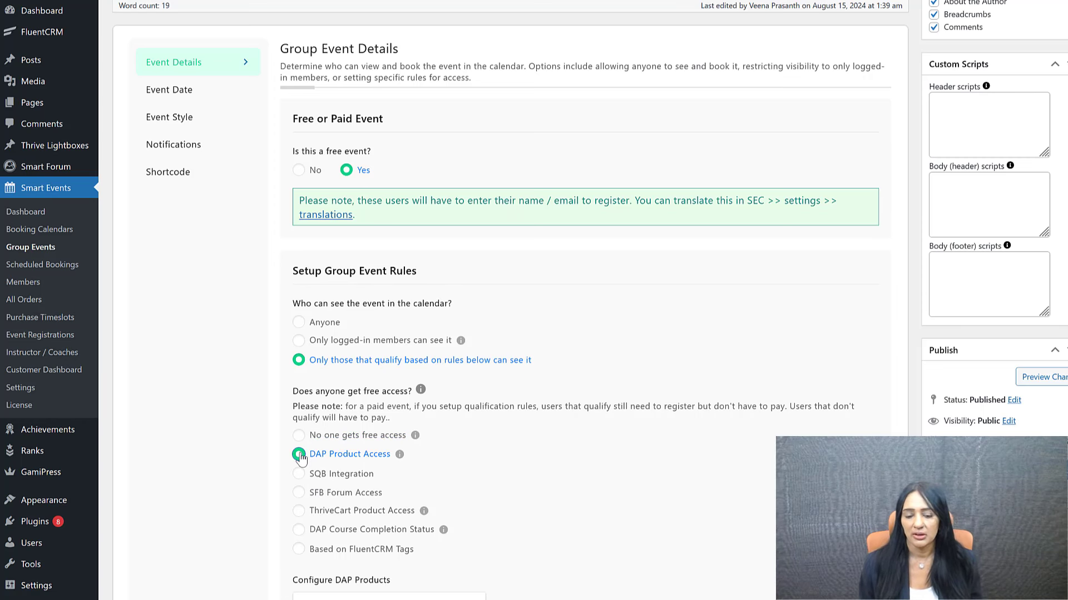
scroll(299, 452, "down", 4)
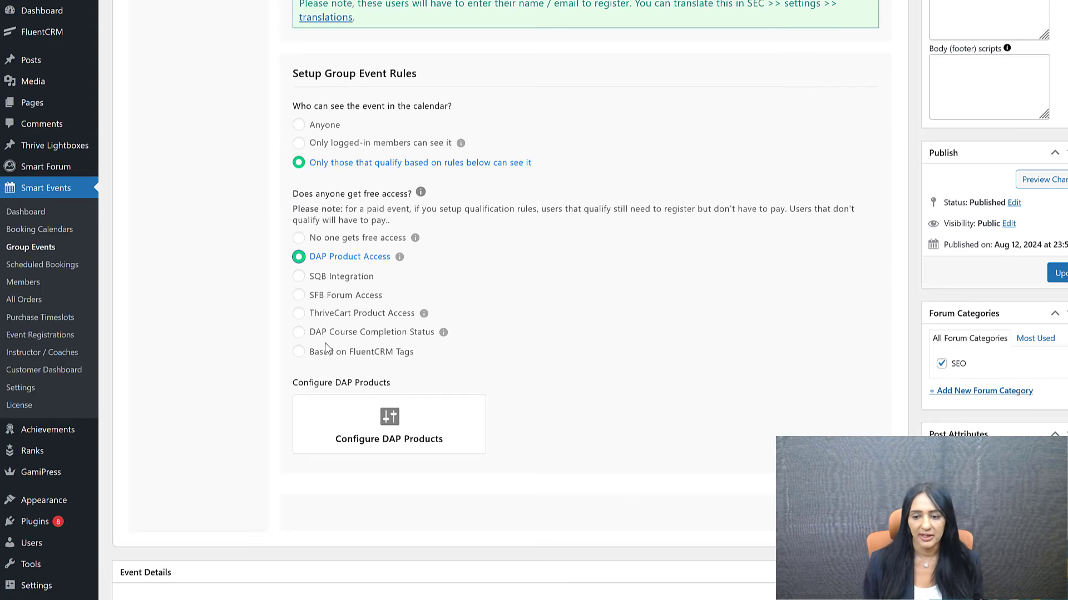
scroll(325, 346, "up", 3)
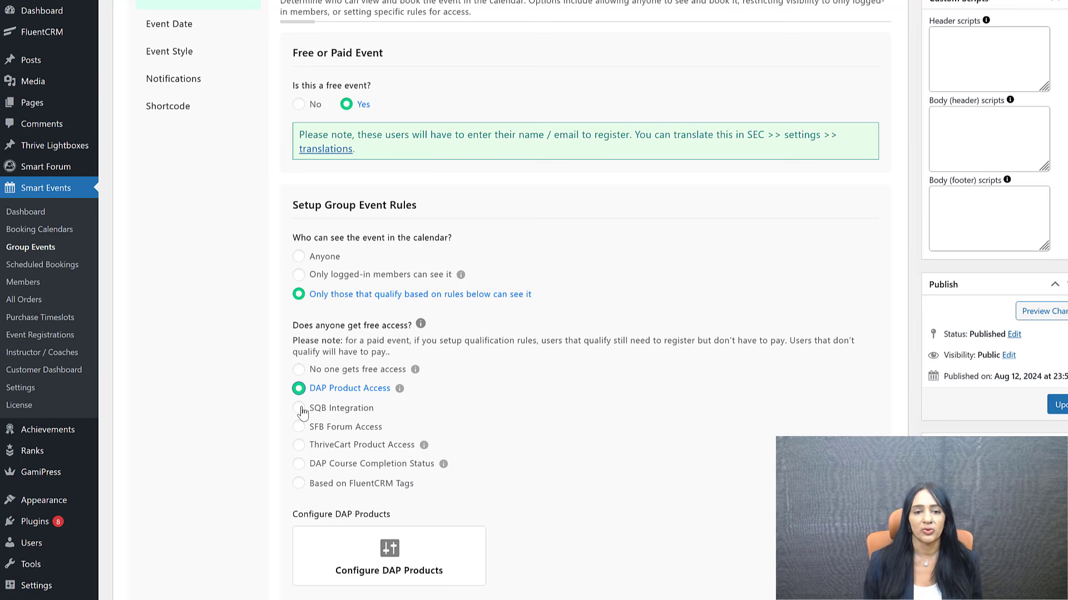
Step: Make the event recurring in its date settings and set it to repeat weekly
scroll(303, 412, "up", 1)
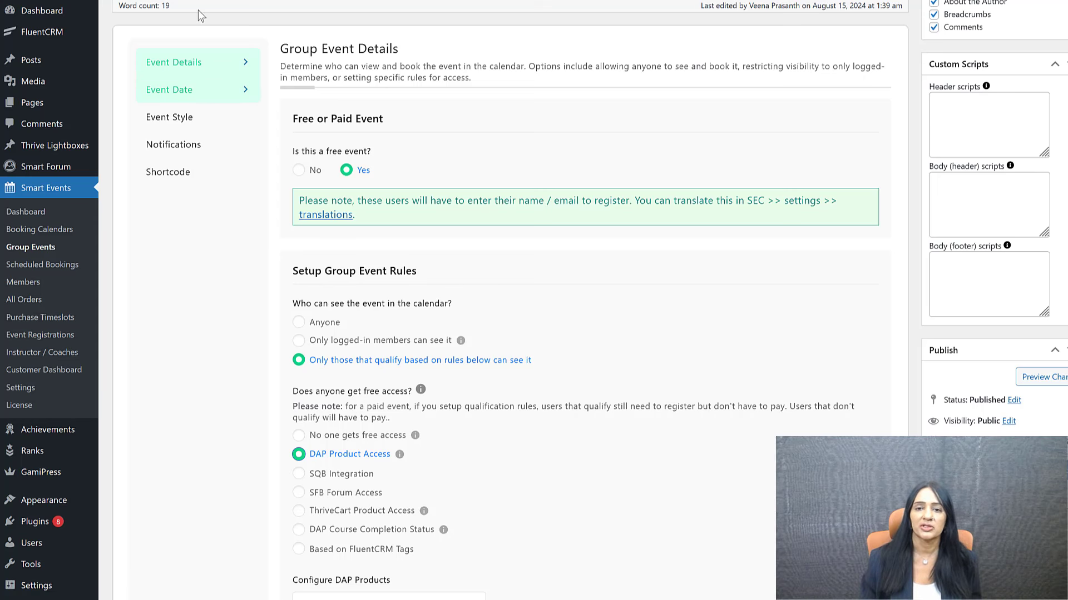
left_click(174, 99)
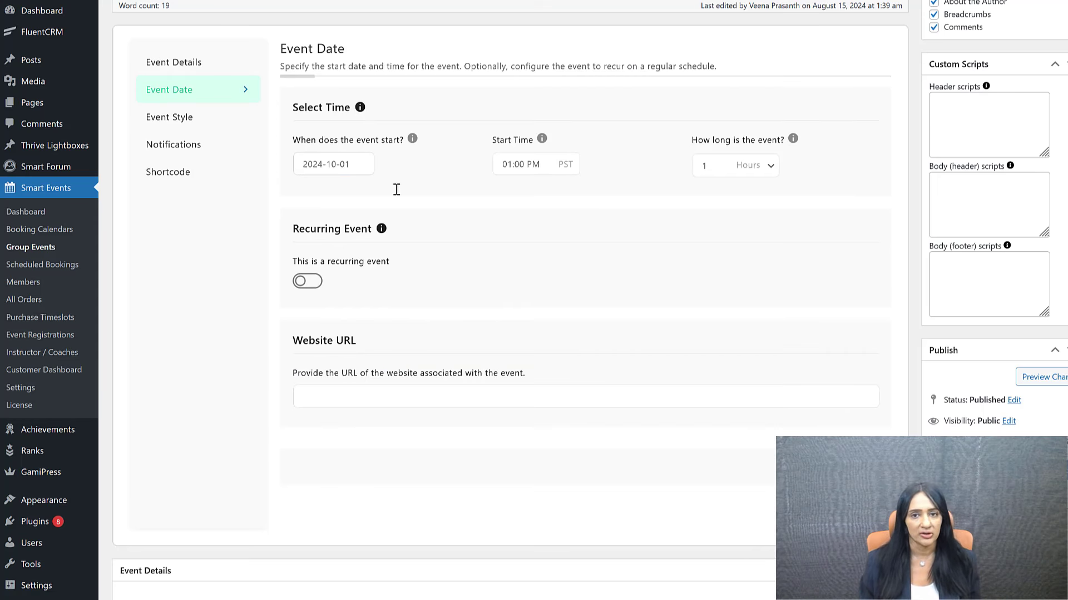
left_click(752, 177)
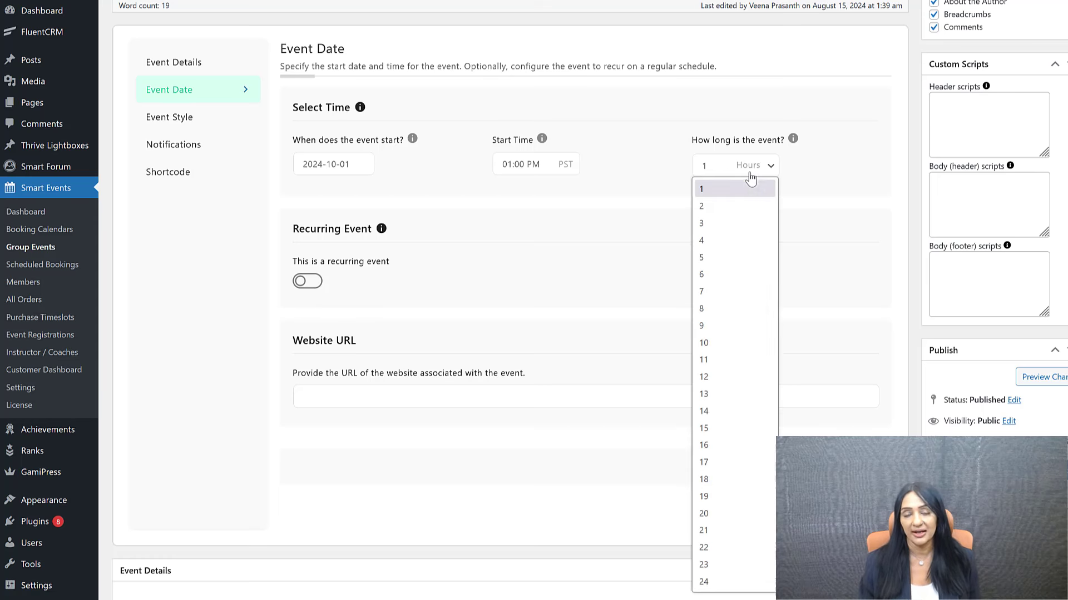
left_click(750, 177)
left_click(304, 281)
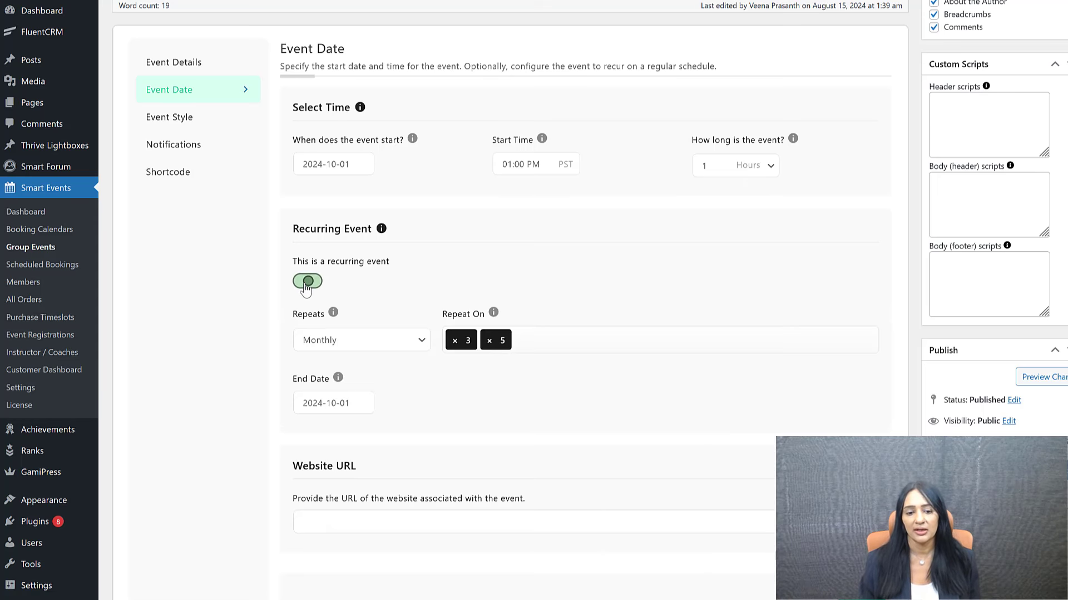
left_click(343, 342)
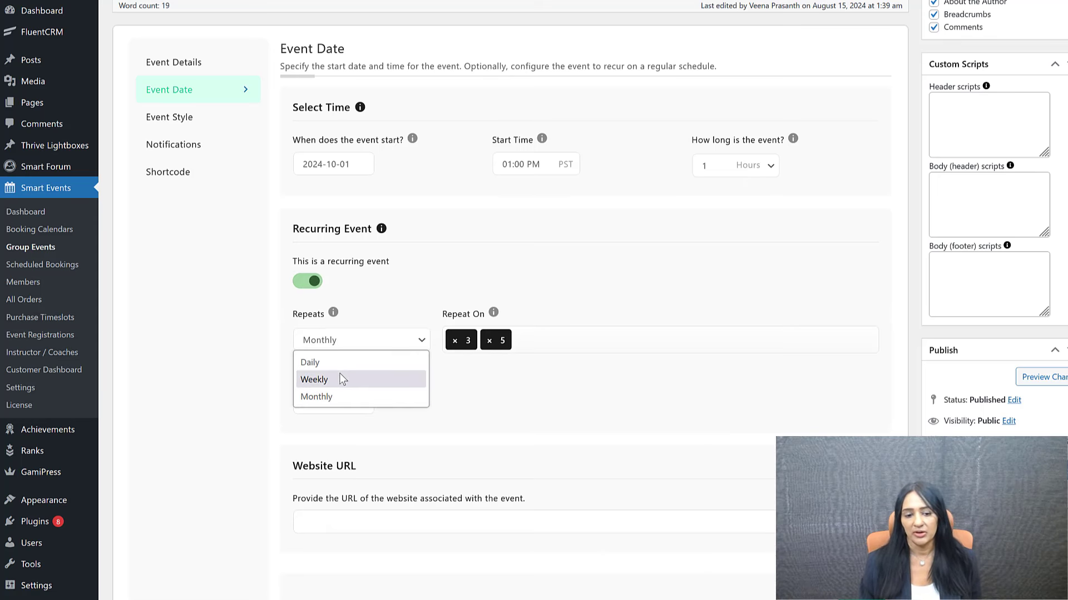
left_click(341, 376)
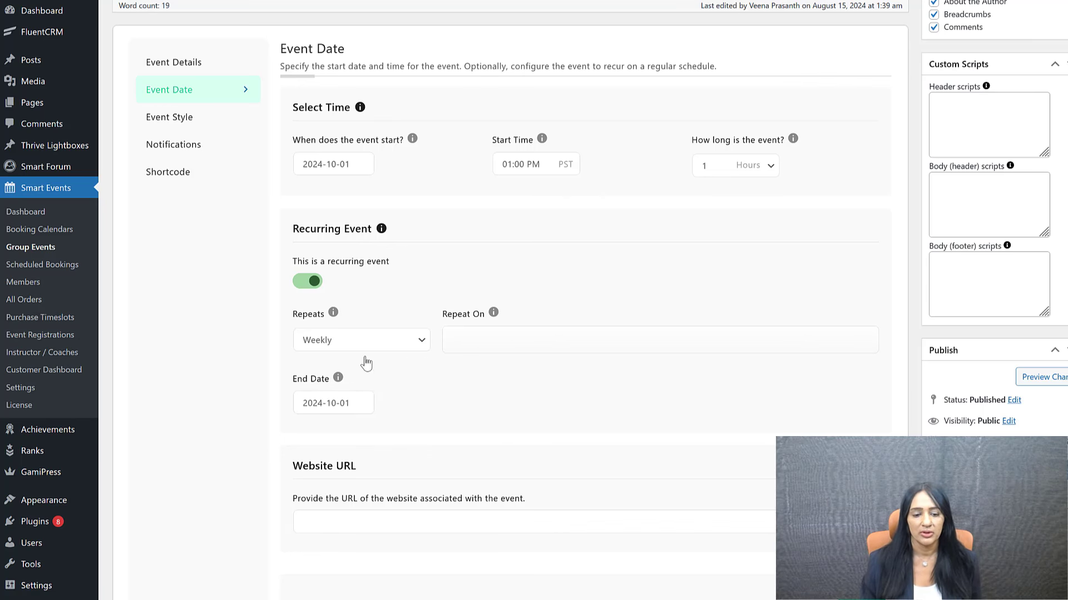
Step: Mark the event as a spotlight event and give it the purple preset as its event color
left_click(190, 119)
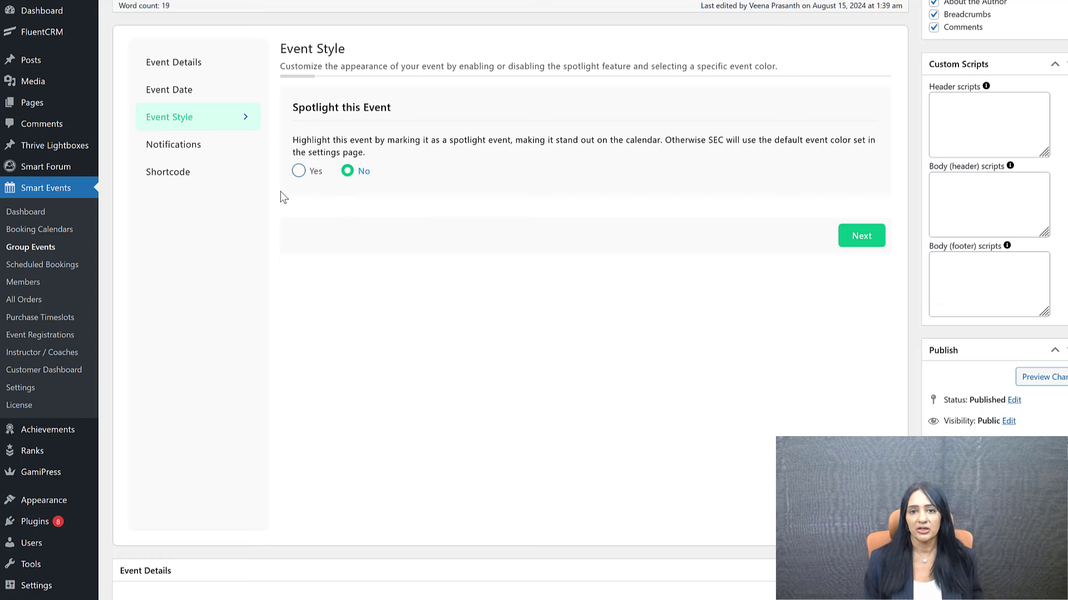
left_click(299, 171)
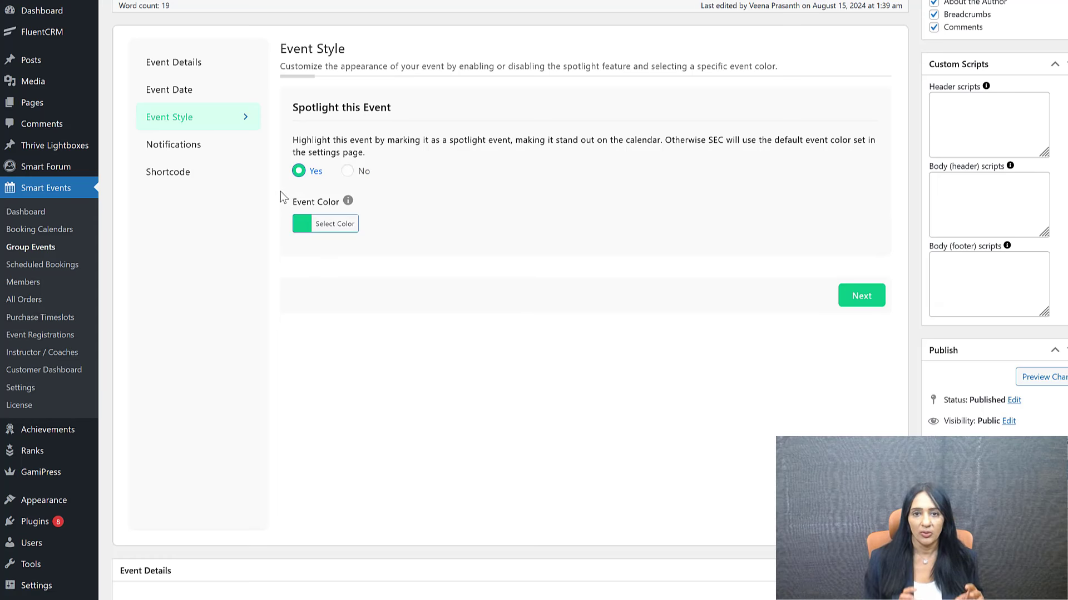
left_click(306, 234)
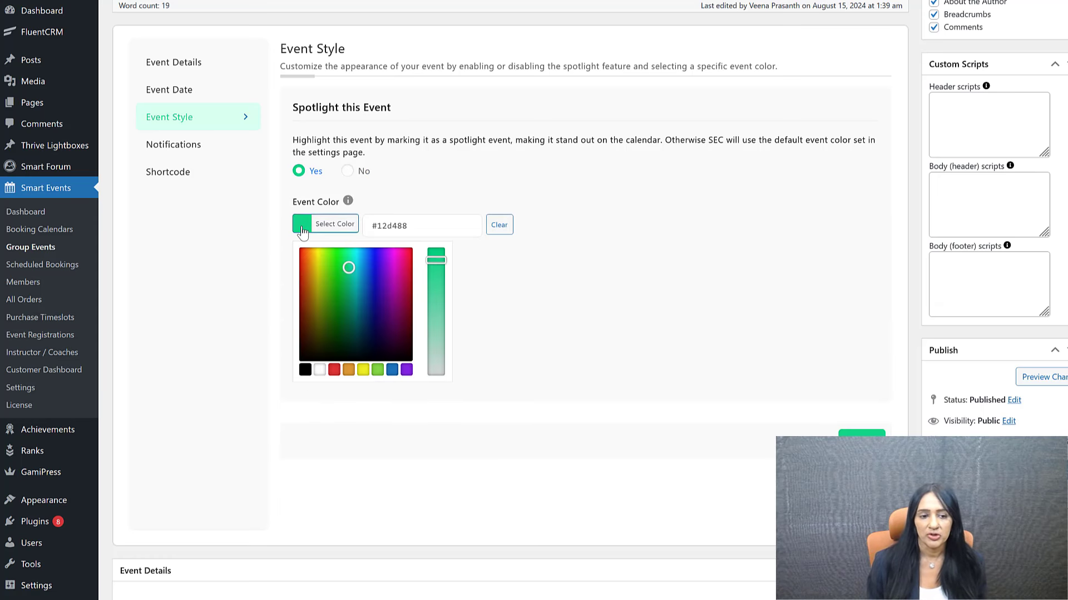
left_click(407, 370)
left_click(218, 324)
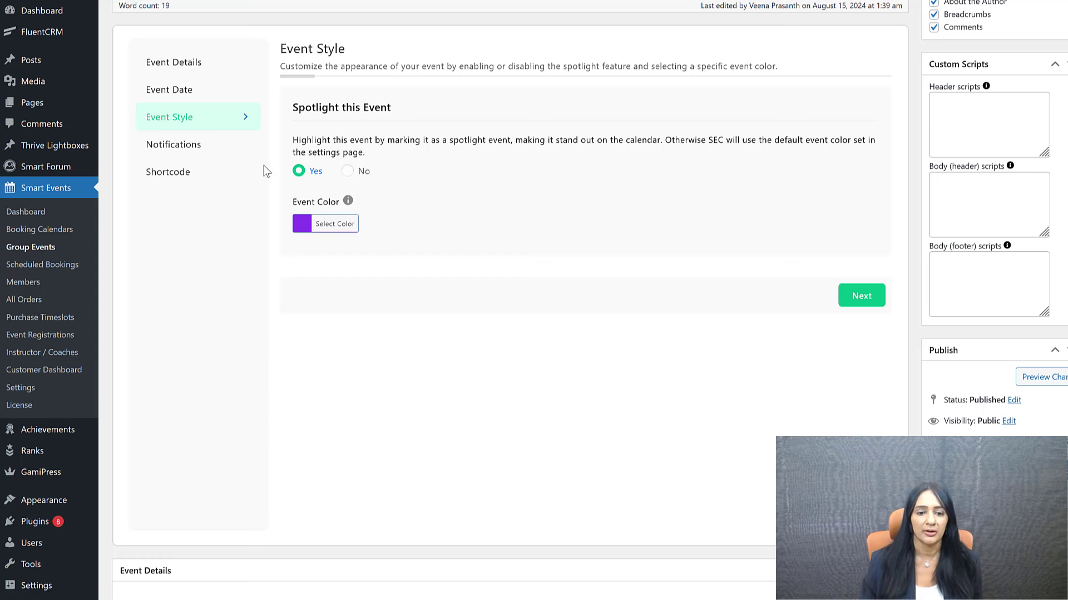
Step: Review the event's thank-you email, call reminder text and timings, and SMS reminder notification settings
left_click(166, 151)
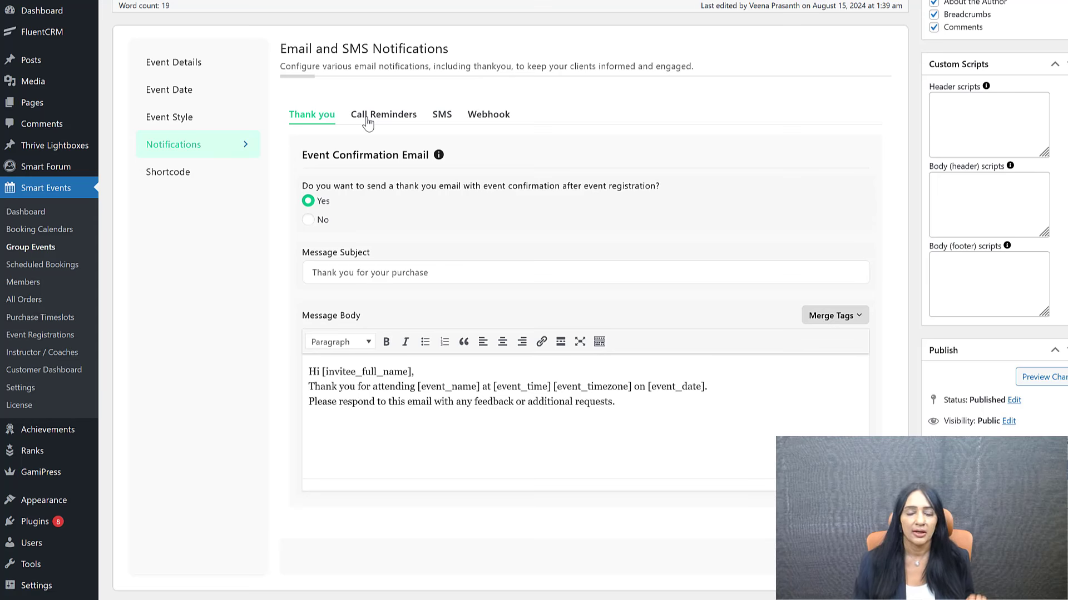
left_click(367, 117)
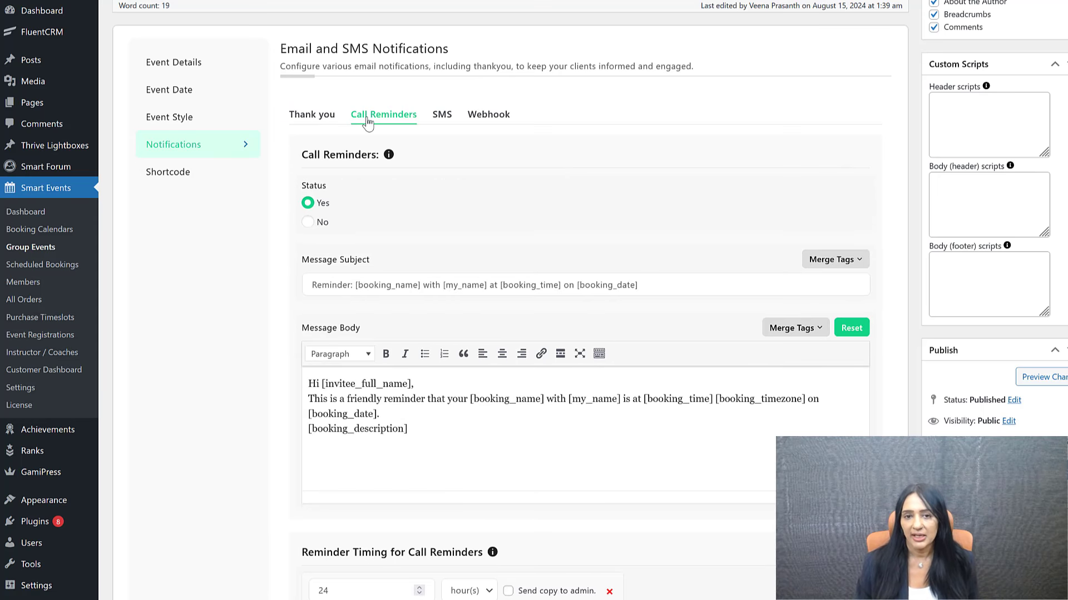
left_click(325, 125)
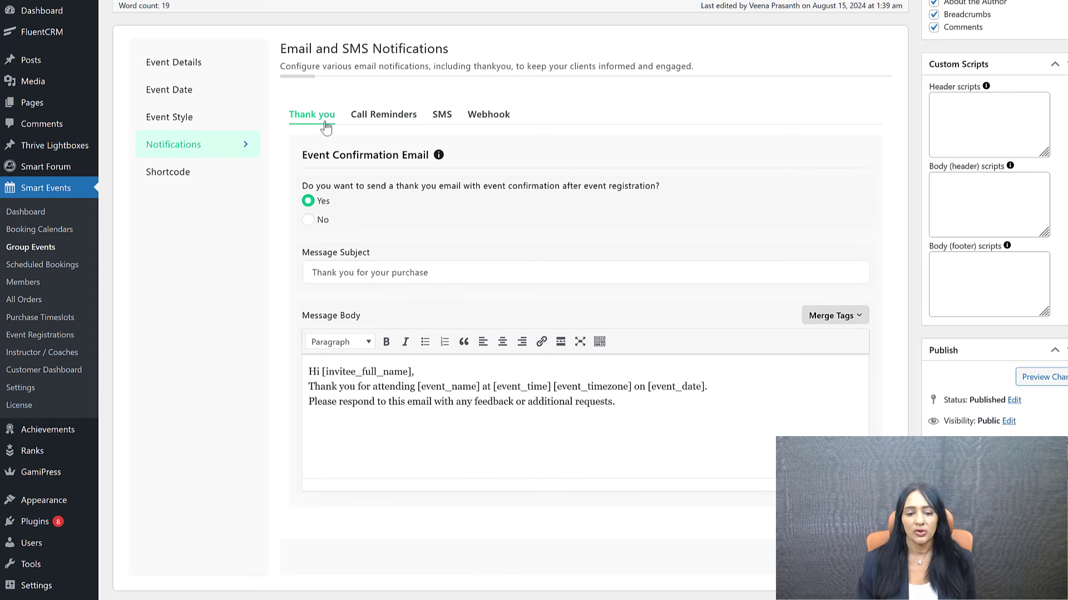
left_click(396, 120)
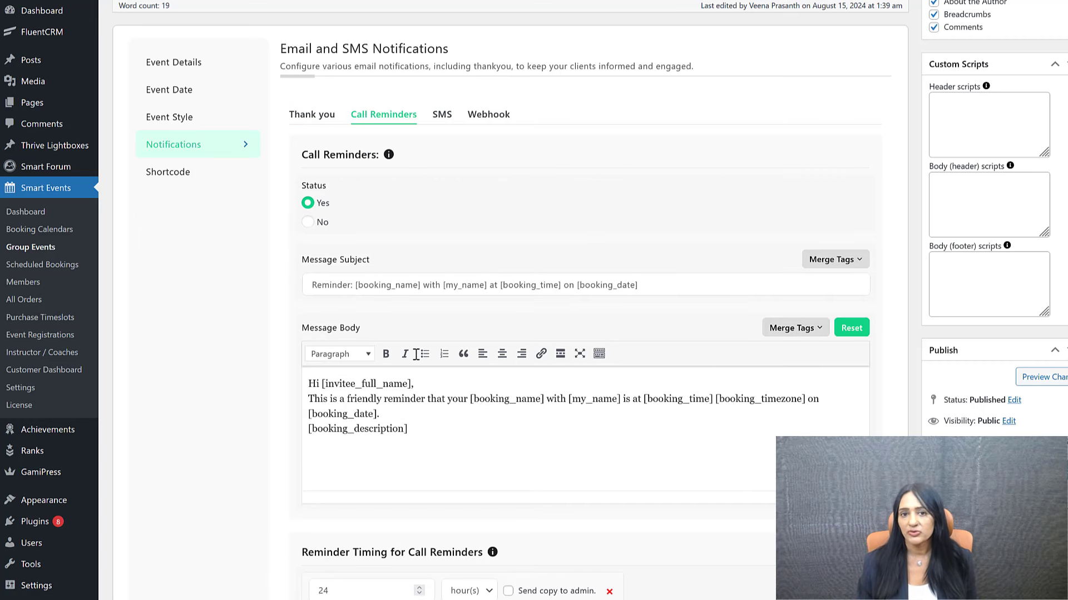
scroll(393, 385, "down", 6)
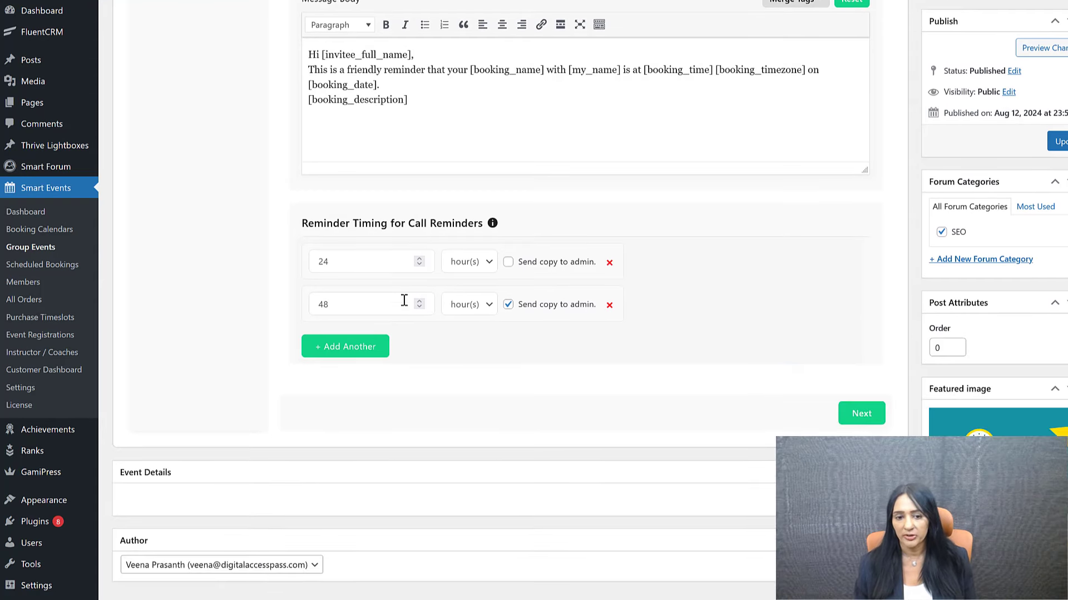
scroll(403, 300, "up", 5)
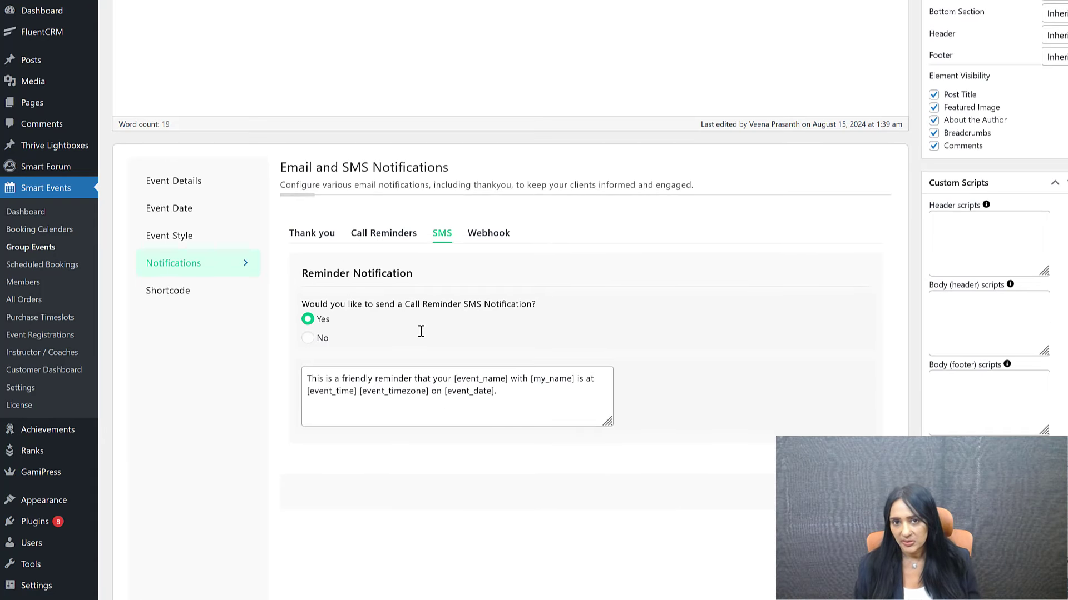
scroll(421, 331, "down", 1)
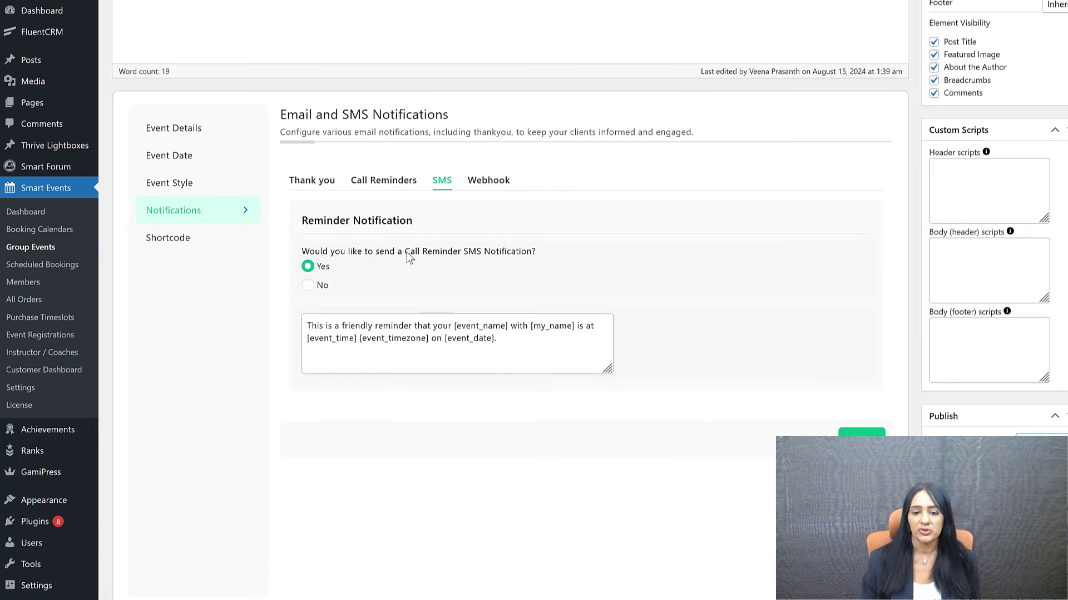
Step: Enable webhook notifications for the group event
left_click(488, 184)
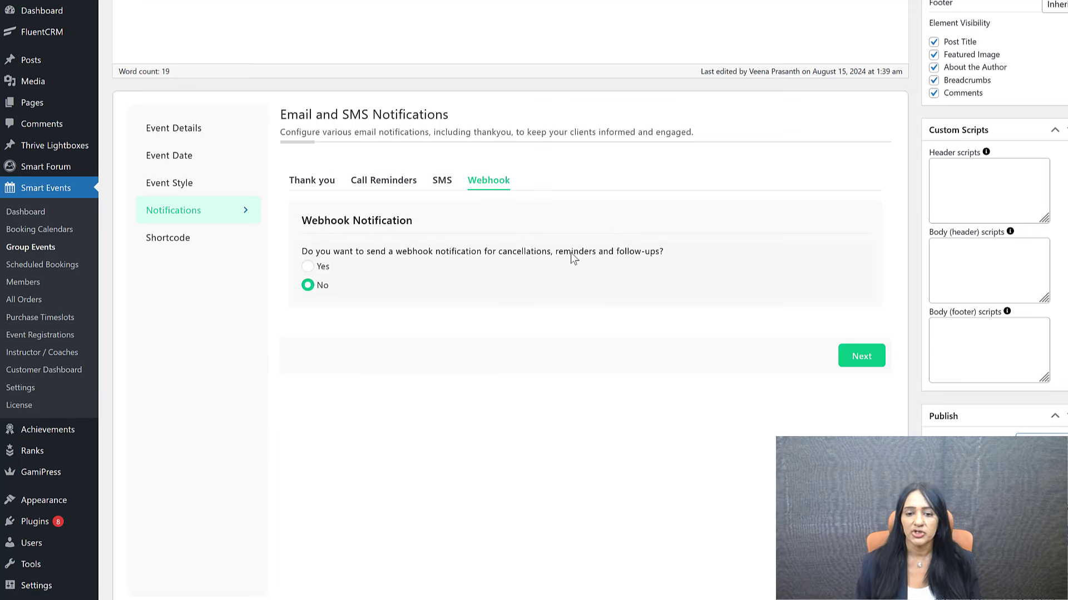
left_click(307, 267)
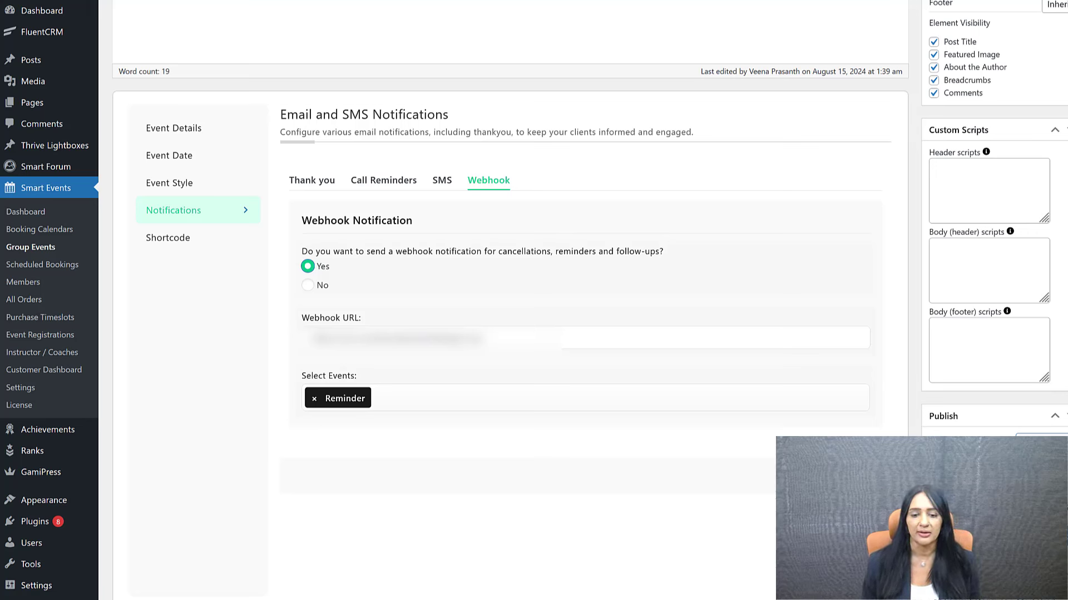
Step: Review the event's shortcode, link and embed code, and open the group event URL to browse the front-end monthly calendar
left_click(191, 245)
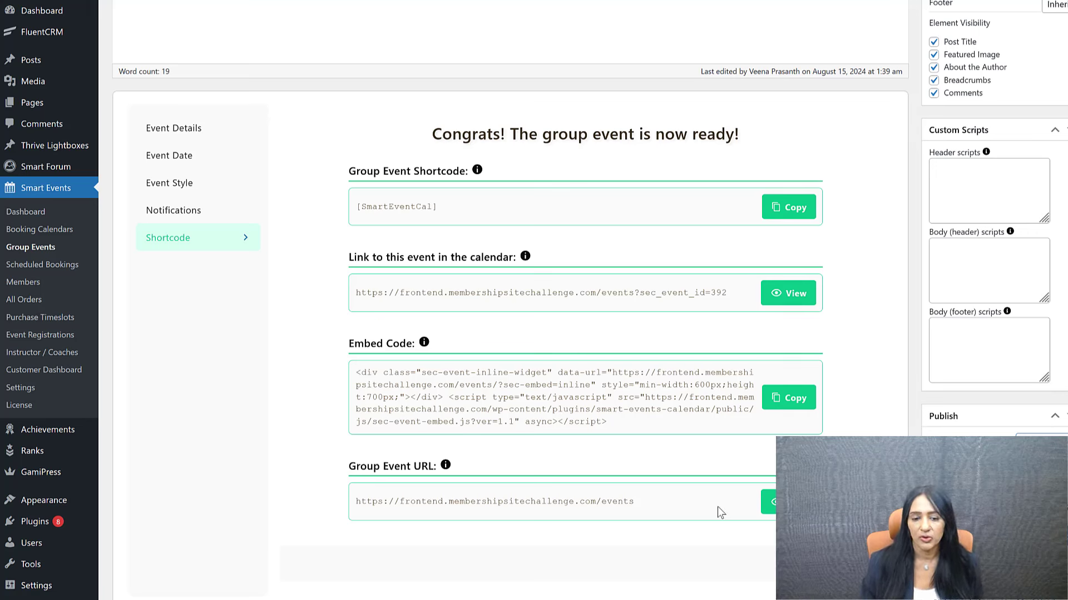
left_click(765, 514)
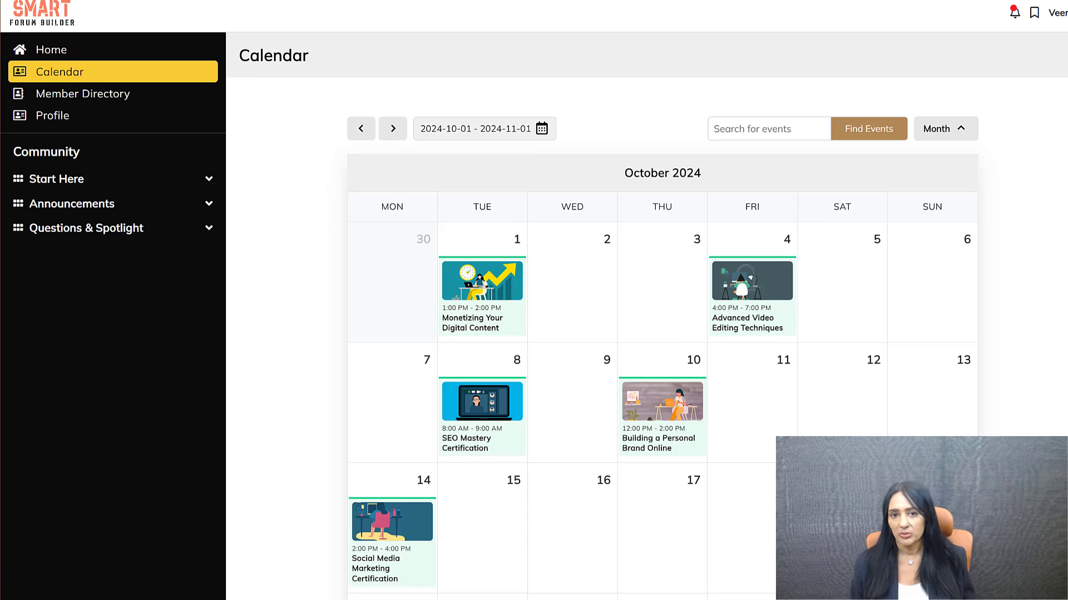
scroll(647, 311, "down", 2)
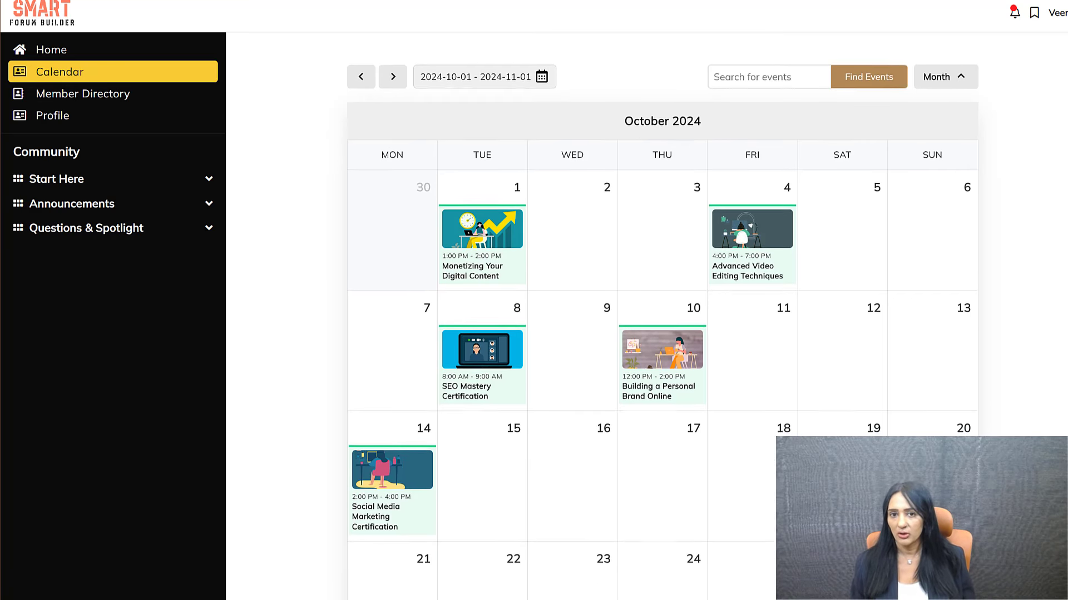
scroll(647, 312, "down", 1)
scroll(647, 311, "up", 1)
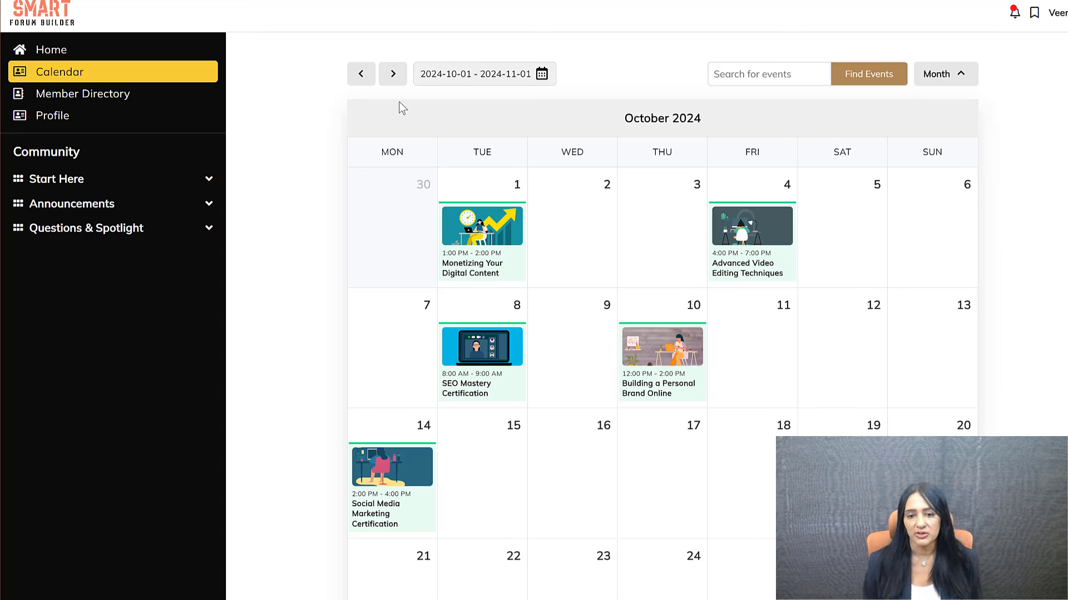
left_click(362, 74)
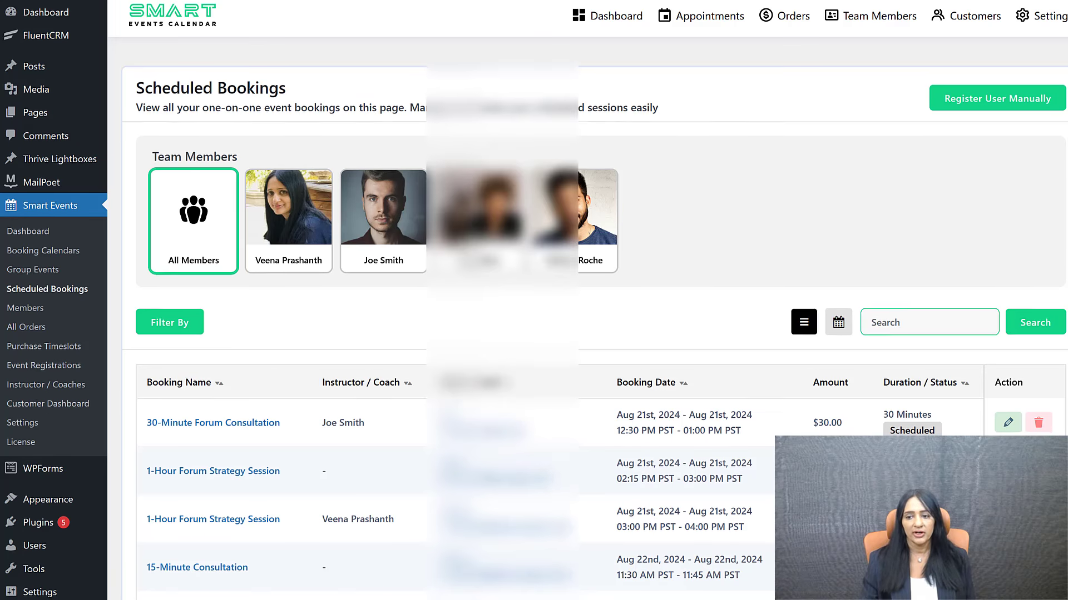
Step: Review the scheduled bookings list, including instructors, booking dates, amounts and statuses
scroll(587, 311, "down", 3)
scroll(587, 311, "down", 3)
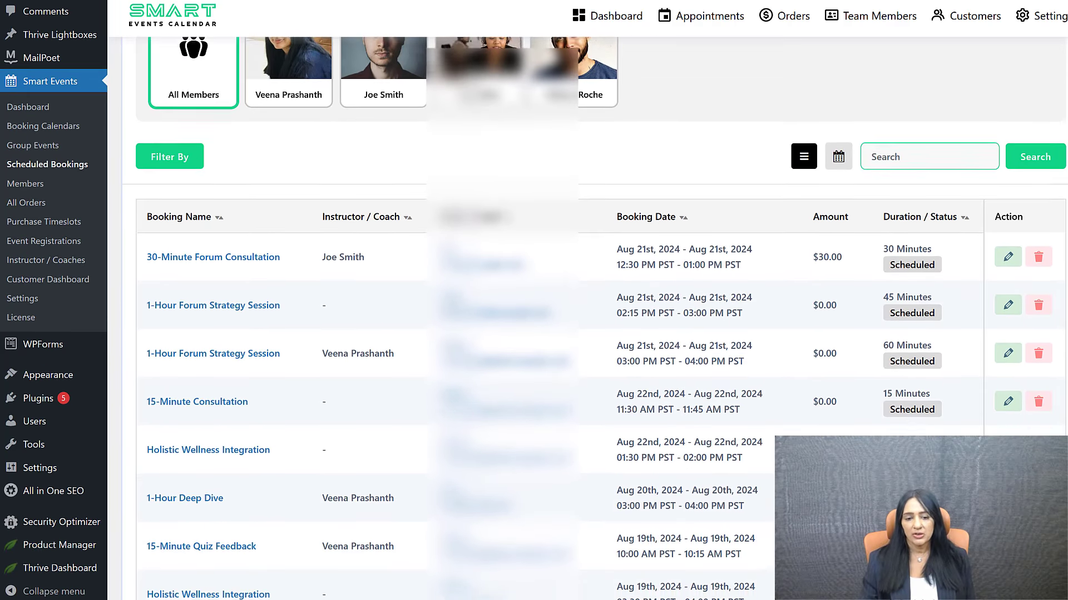
scroll(587, 312, "down", 1)
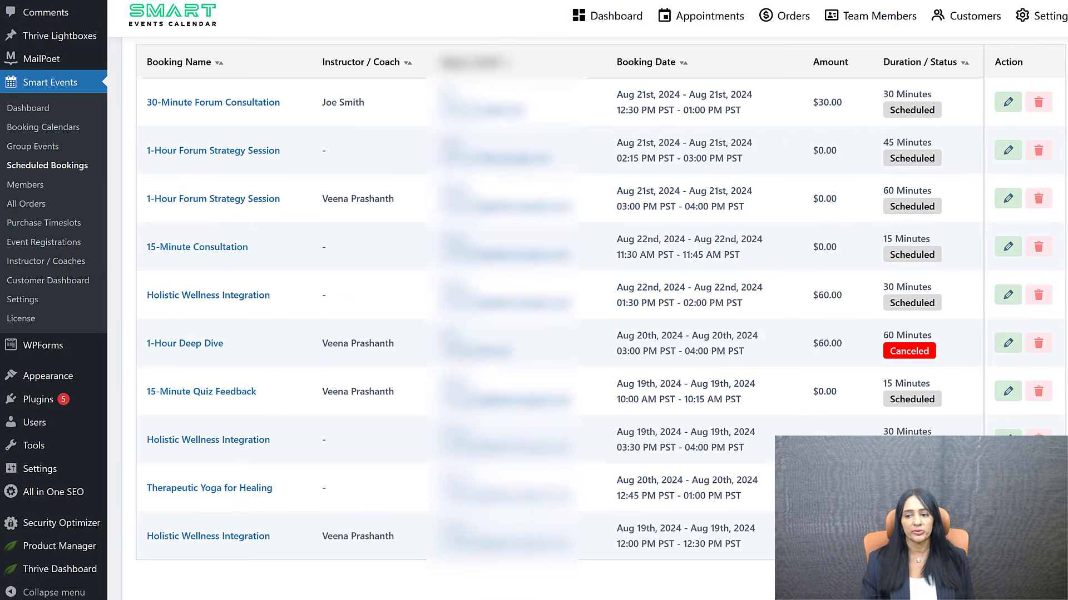
Step: Review the 30-Minute Forum Consultation's booking details, including status, time used, wallet, payment details, user responses and rescheduling
left_click(1004, 102)
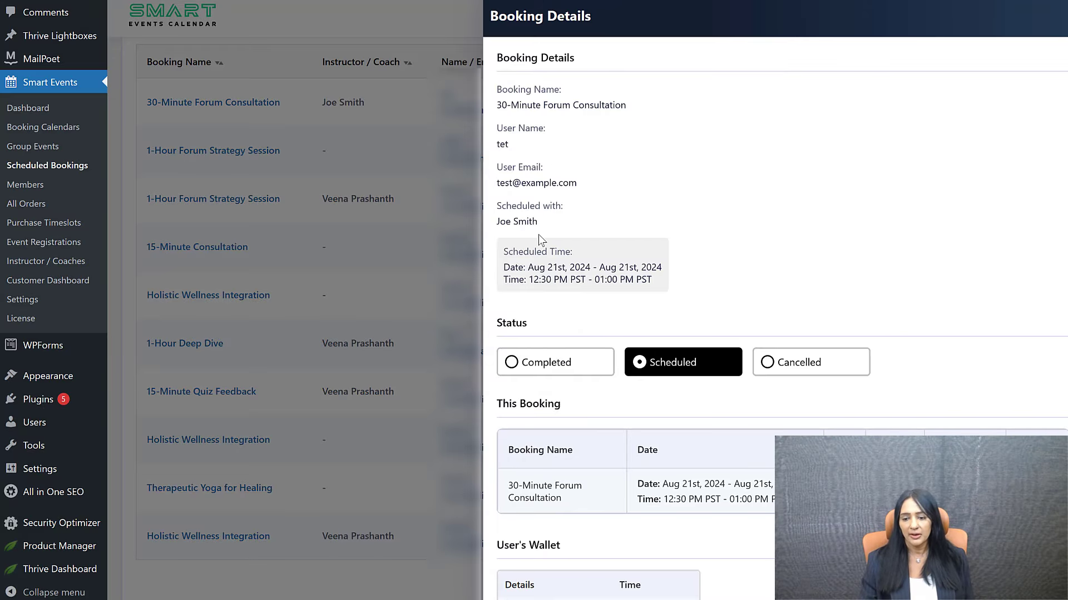
scroll(829, 326, "down", 4)
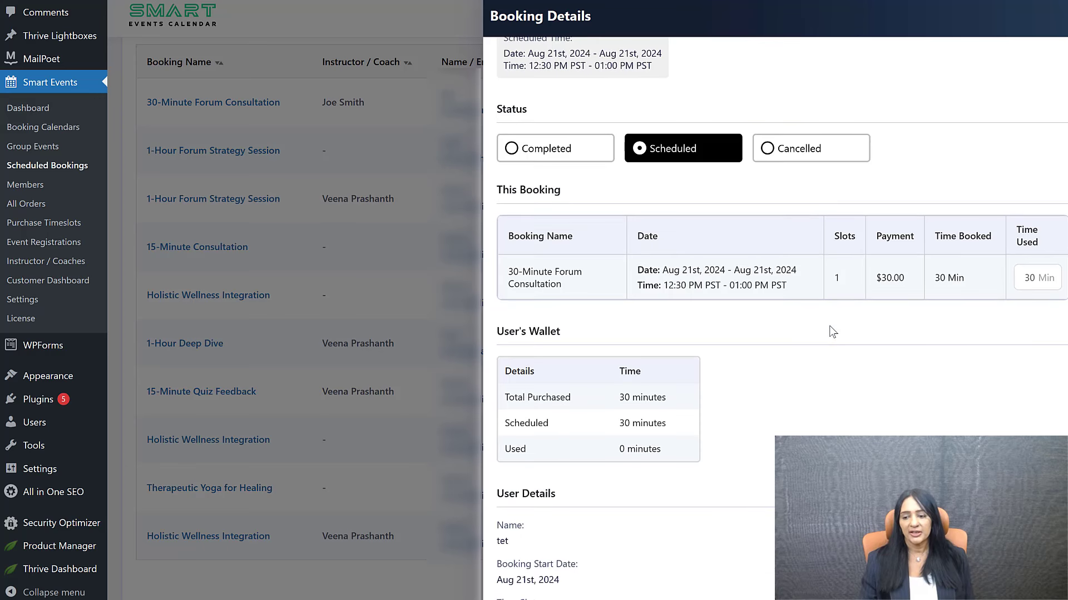
scroll(832, 332, "down", 1)
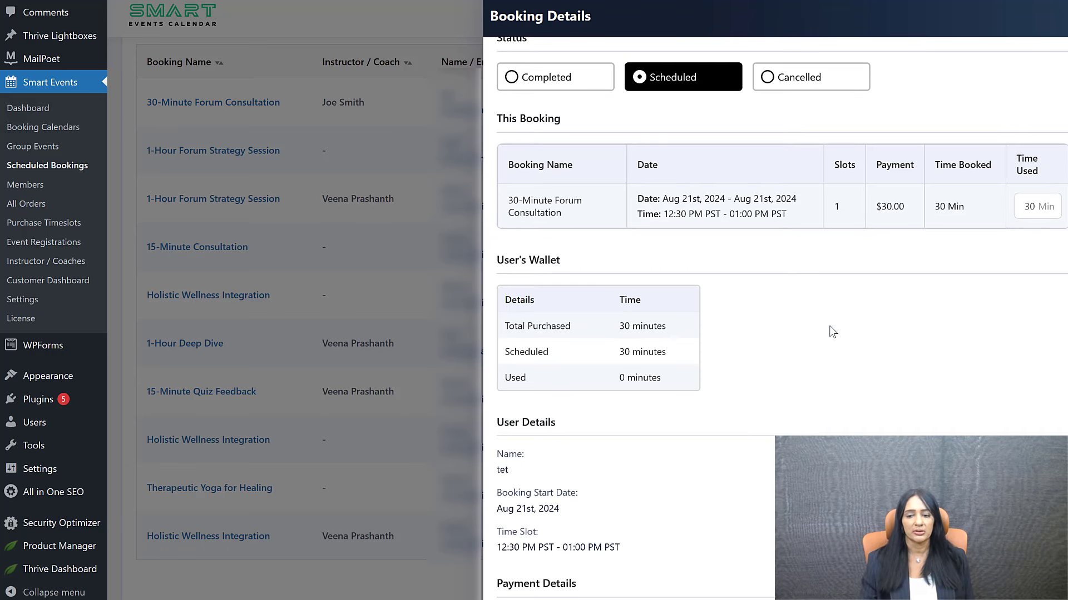
scroll(832, 332, "down", 1)
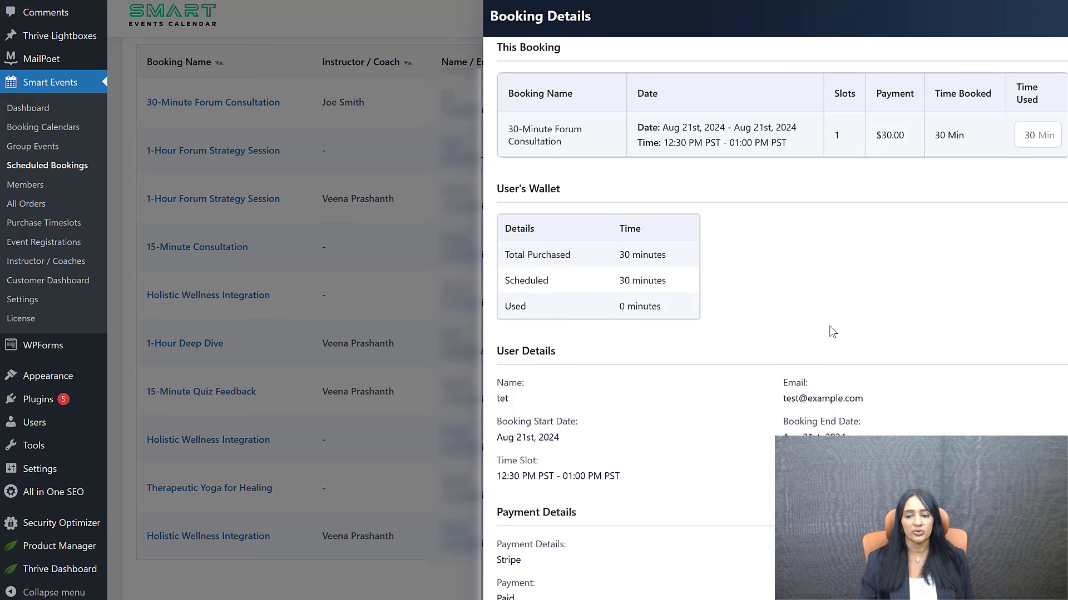
scroll(832, 332, "down", 1)
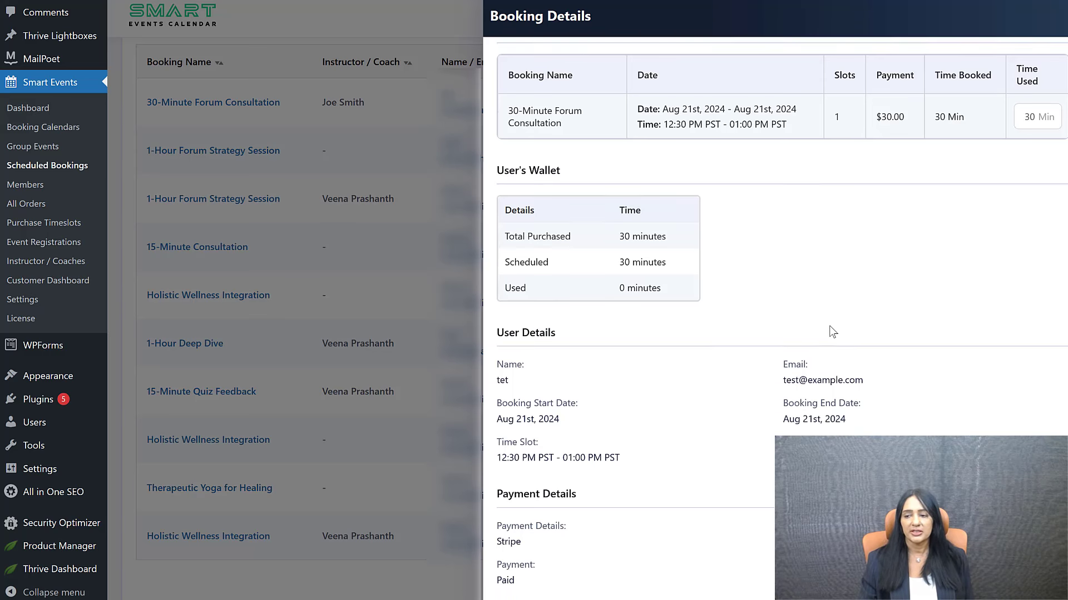
scroll(830, 327, "up", 5)
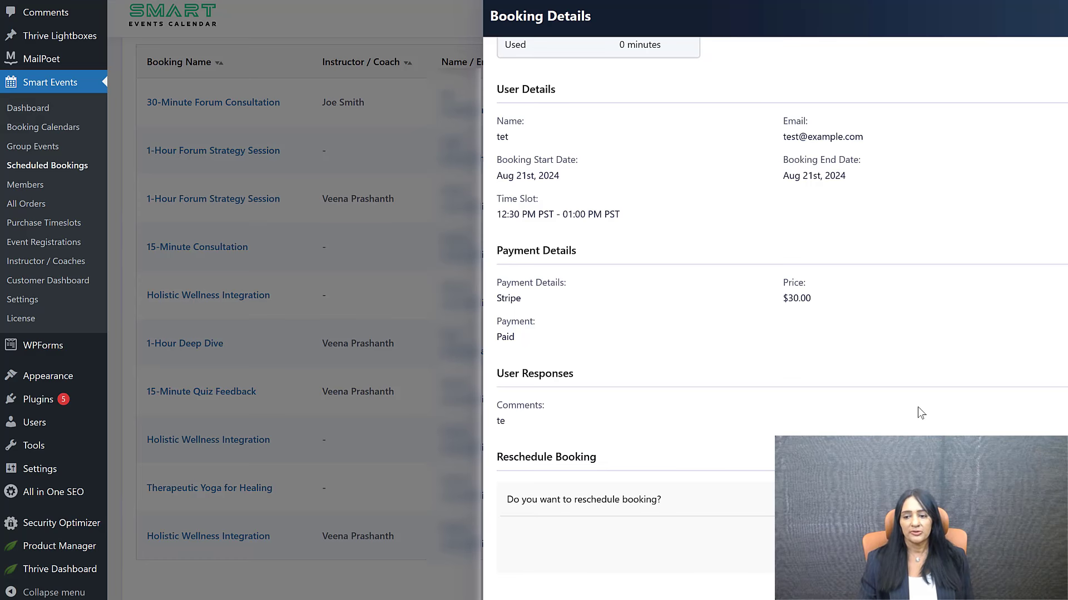
scroll(918, 407, "up", 10)
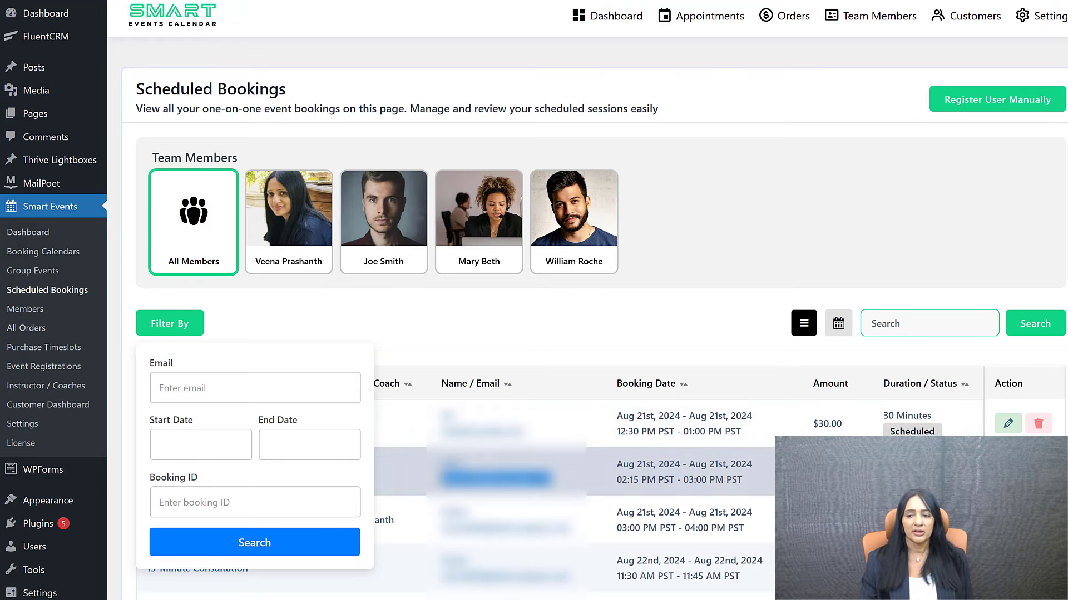
Step: Fill in the scheduled bookings filter with a date range from 2024-07-01 to August 31, 2024
left_click(176, 327)
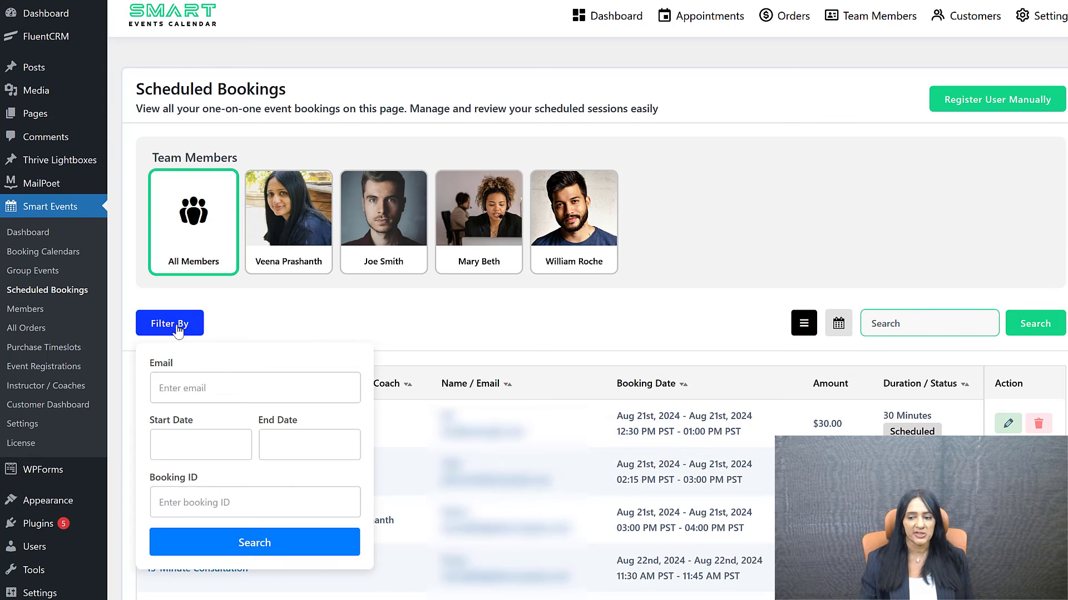
left_click(200, 445)
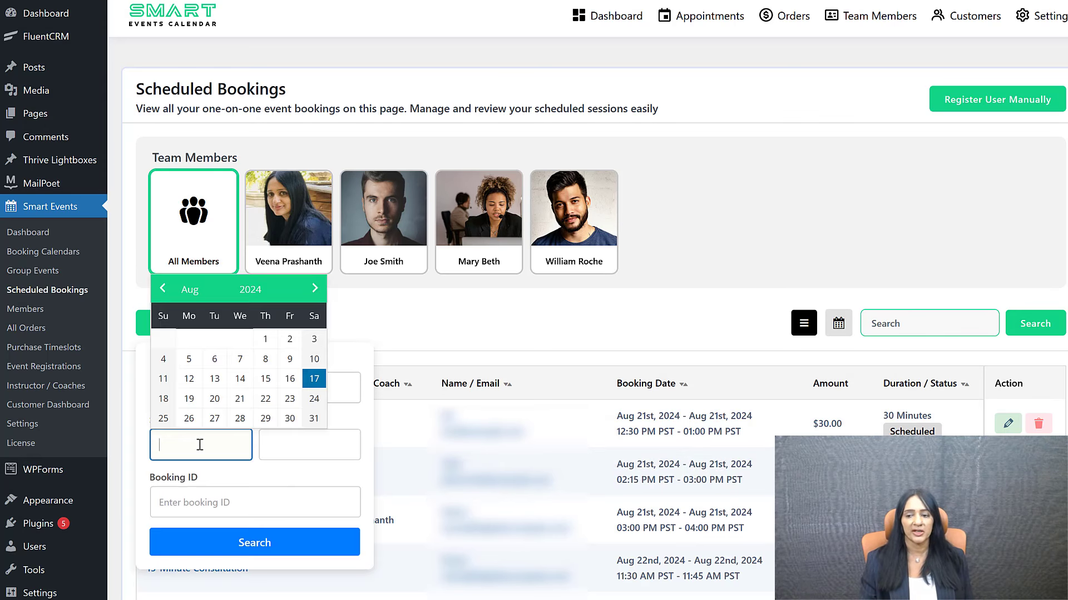
left_click(283, 442)
left_click(283, 442)
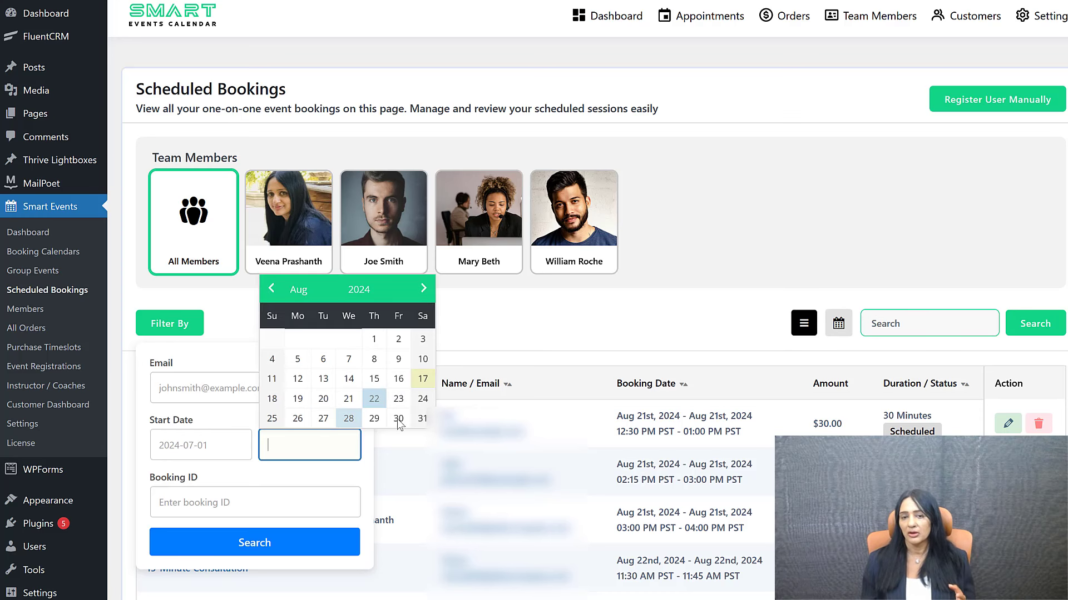
left_click(422, 419)
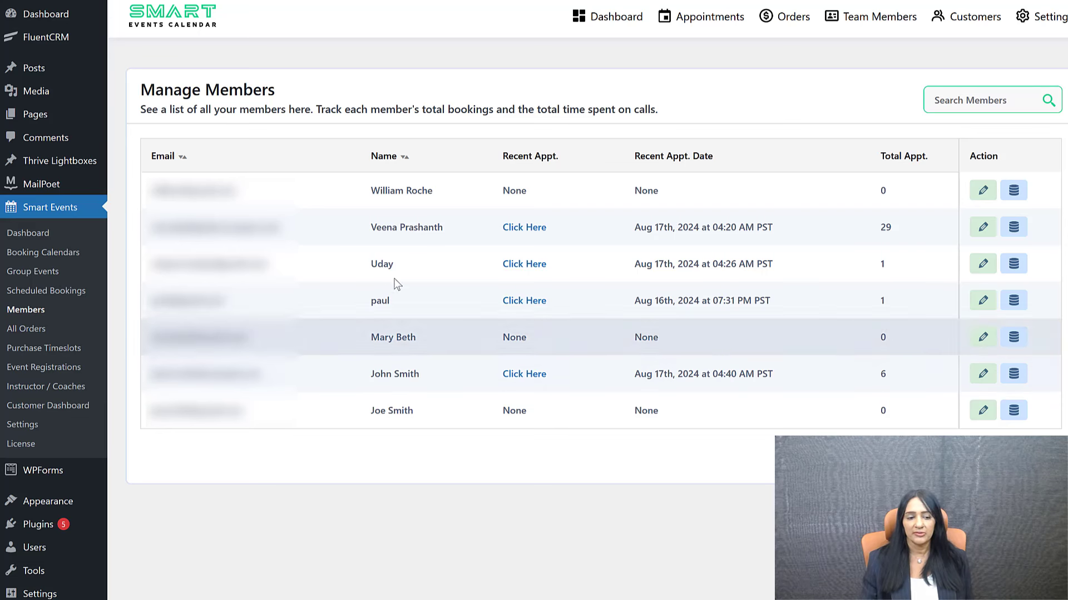
Step: Review the event registrations, the Entrepreneurship 101 member list and the form for manually adding a user to an event
left_click(34, 368)
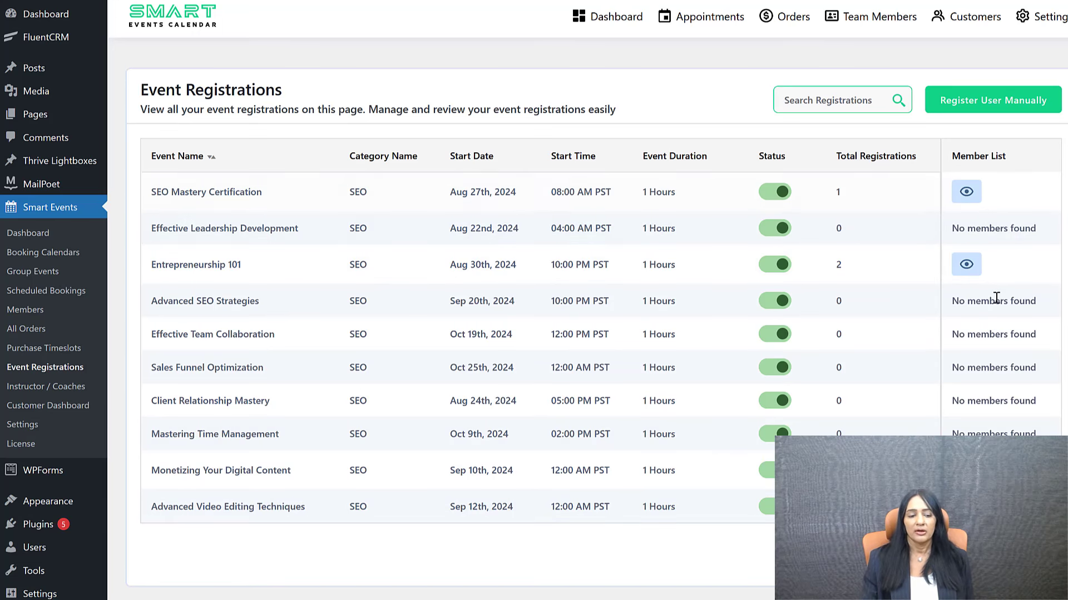
left_click(967, 264)
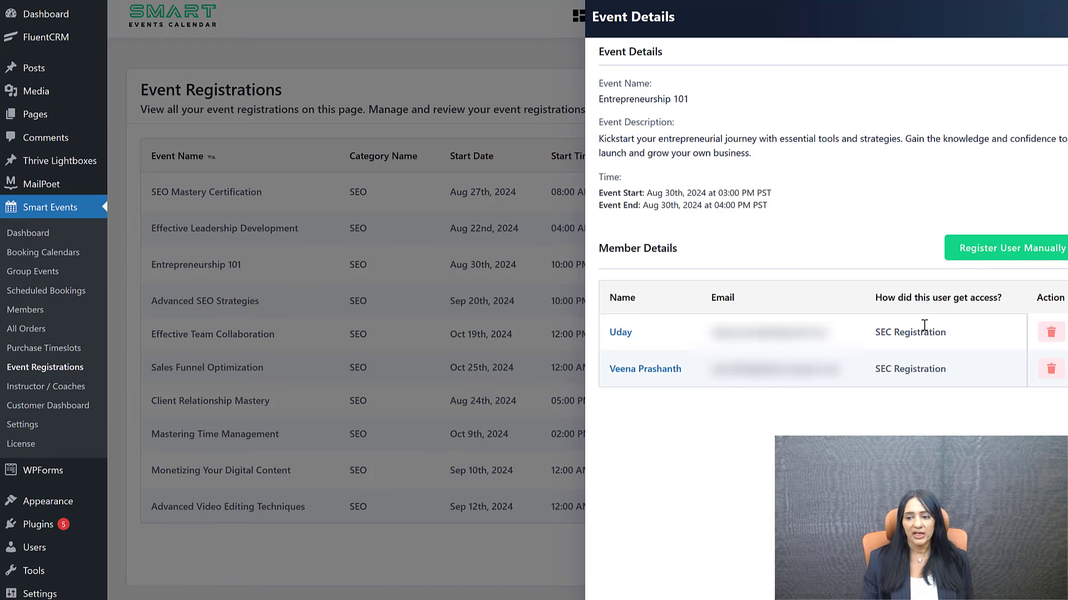
left_click(1033, 253)
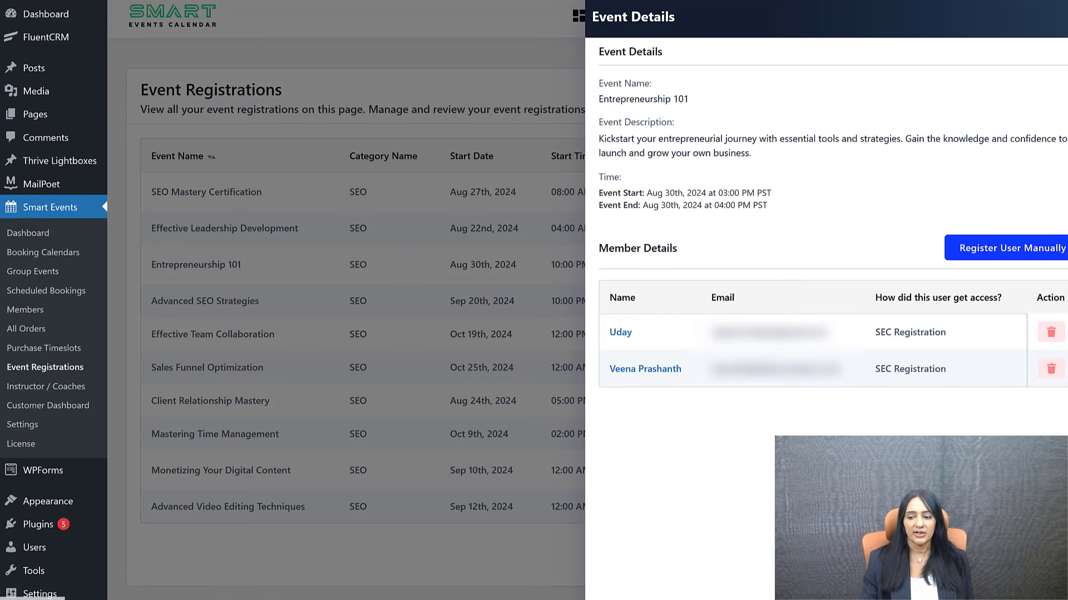
left_click(1035, 254)
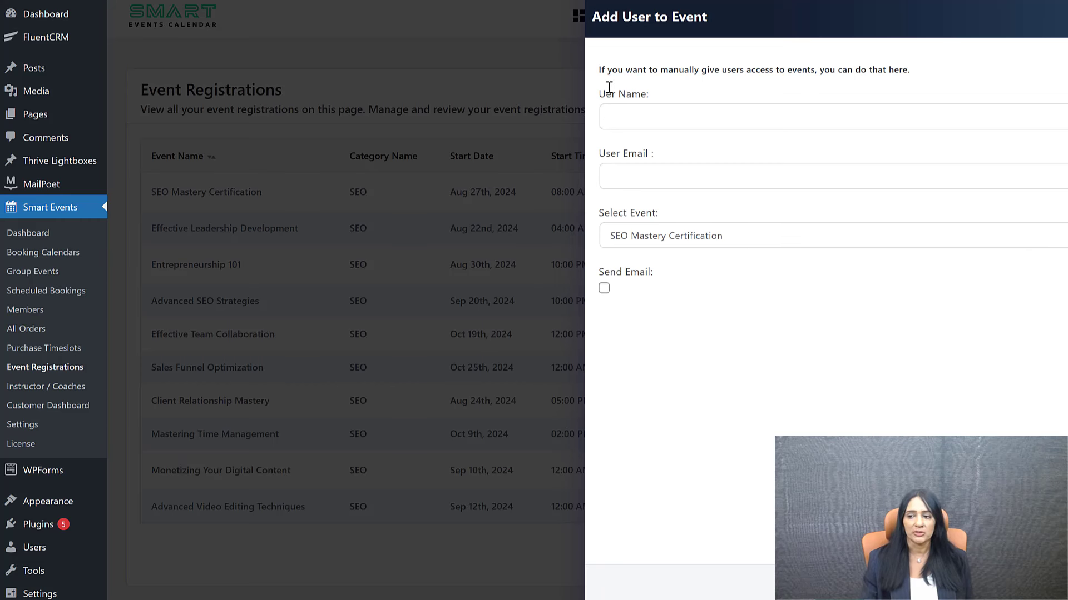
key("Escape")
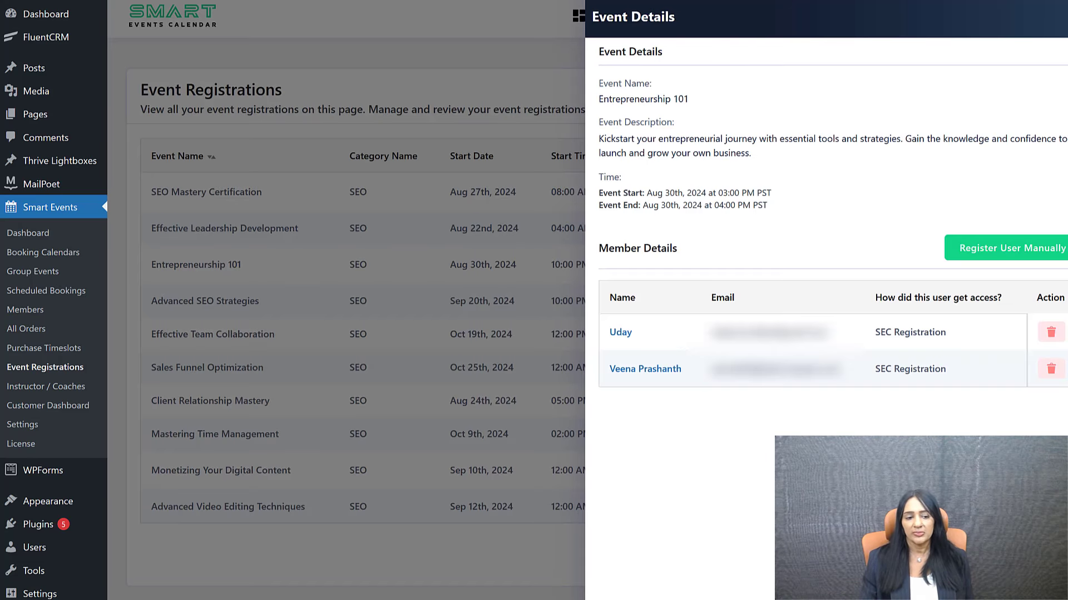
Step: Return to the scheduled bookings and open the manual user registration for one-on-one bookings
left_click(47, 290)
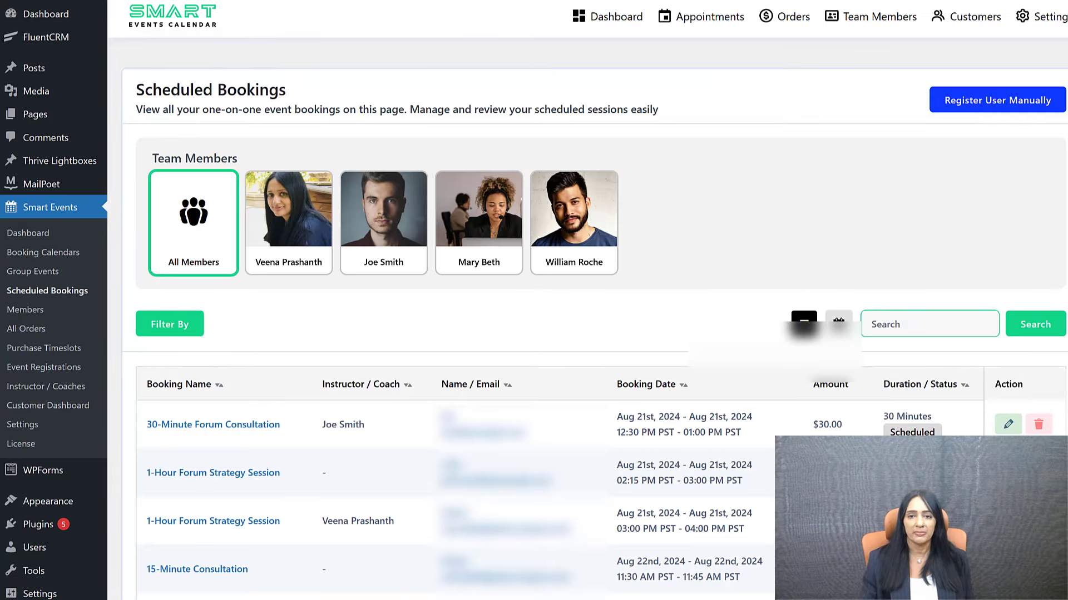
left_click(974, 115)
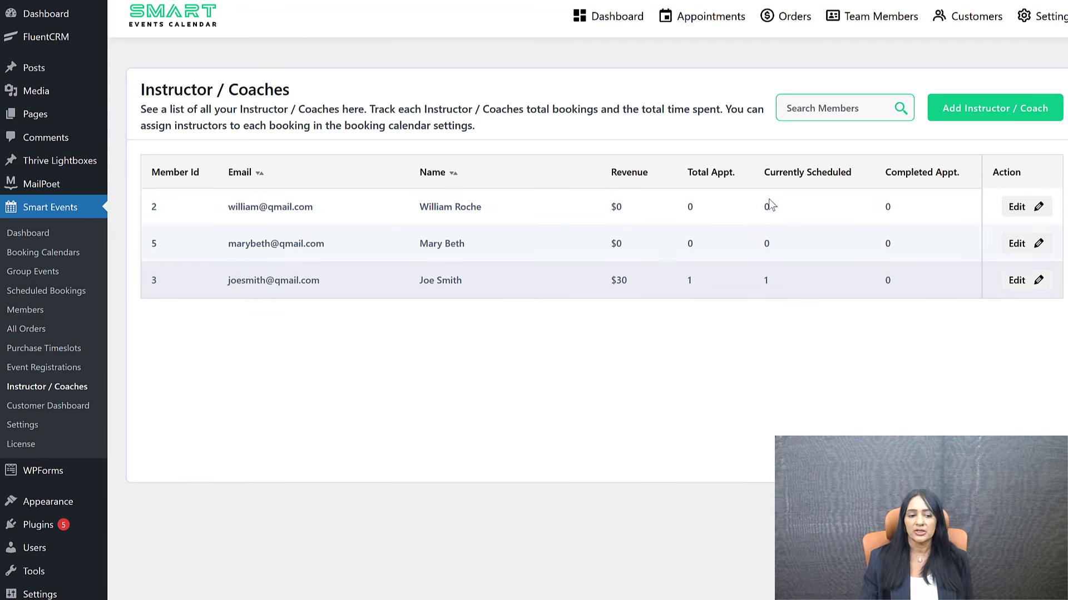
Step: Open the first instructor's record for editing, review the member-side availability and profile settings, and open the member's appointments
left_click(1024, 212)
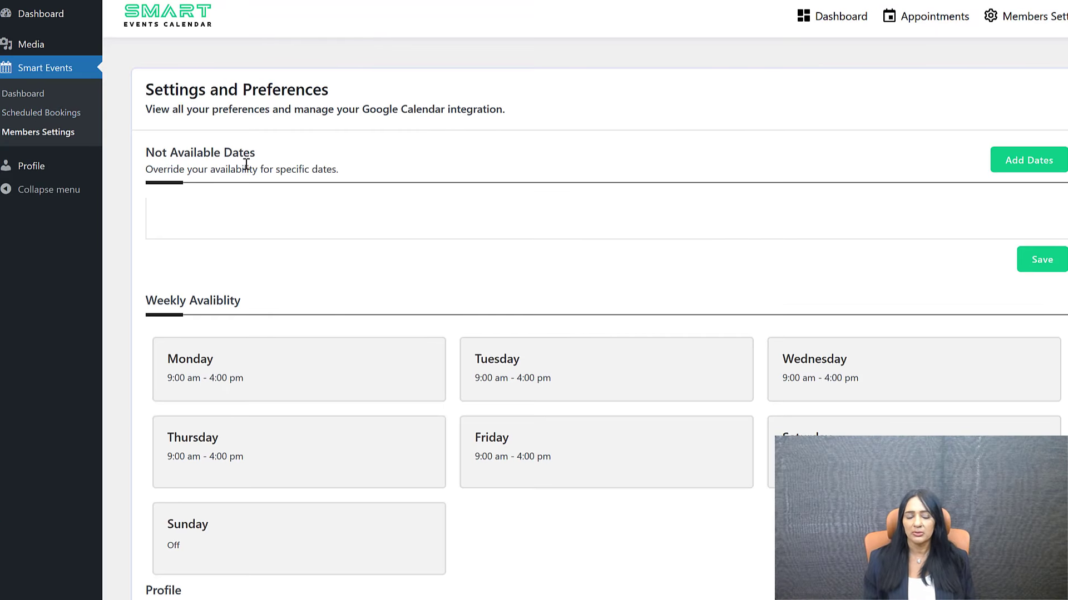
scroll(350, 439, "down", 8)
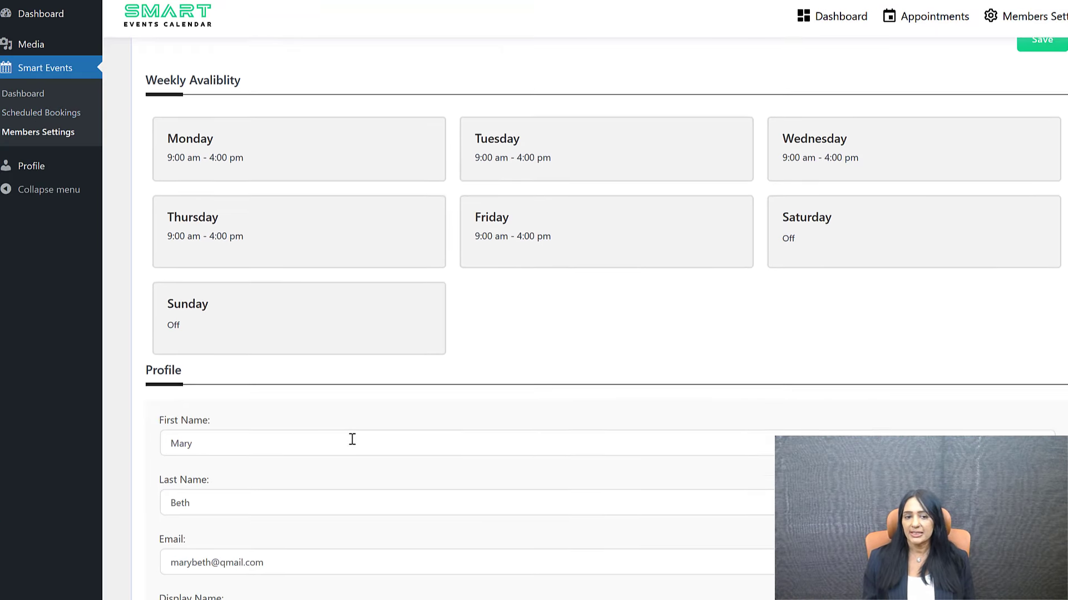
scroll(350, 435, "down", 5)
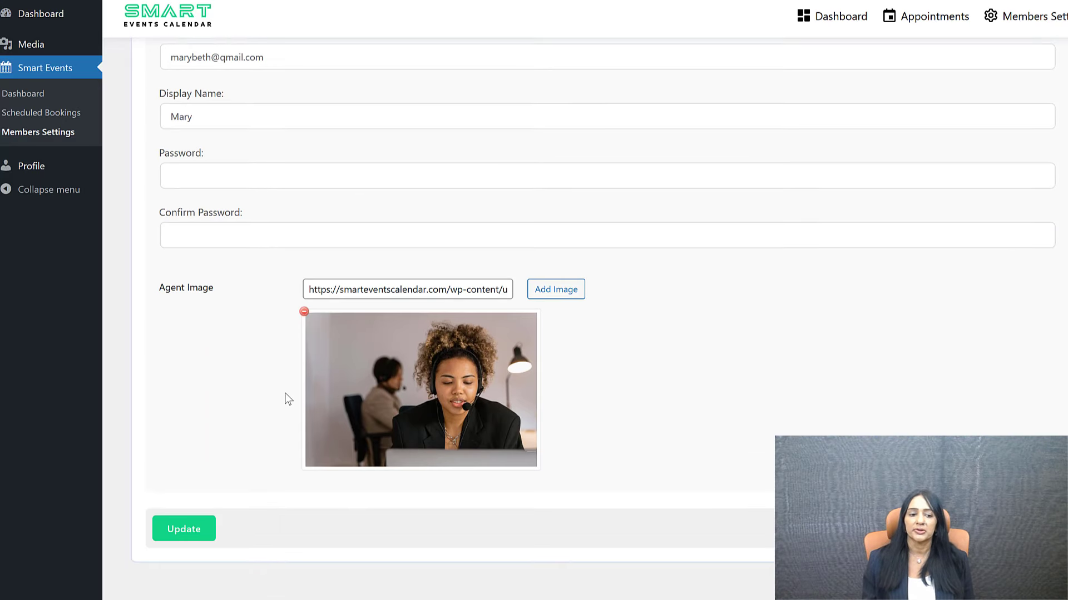
scroll(370, 352, "up", 5)
scroll(370, 353, "up", 8)
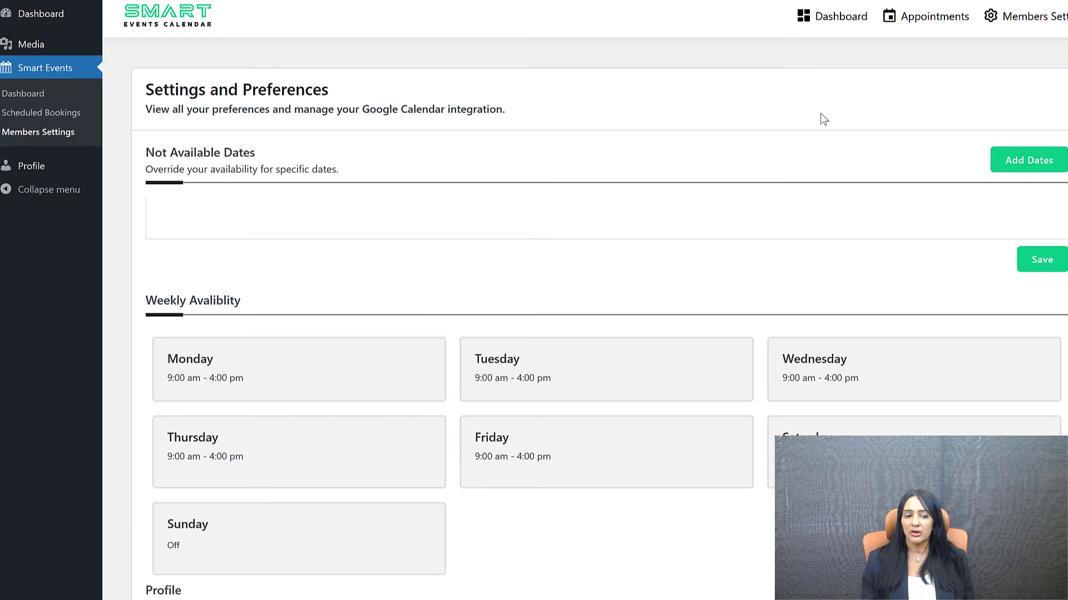
left_click(933, 23)
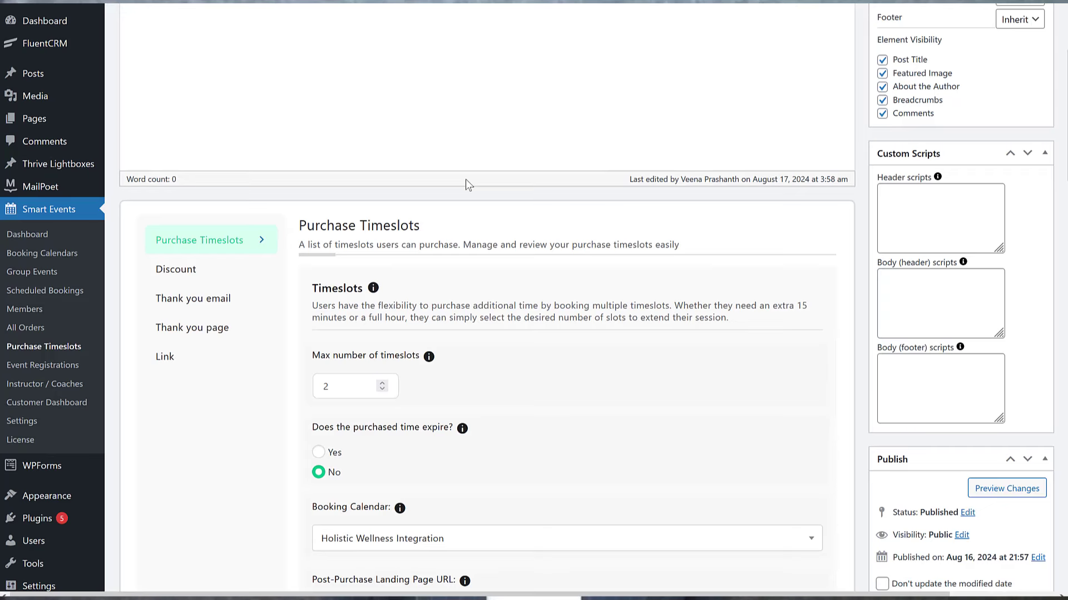
Step: Review the purchase timeslots settings, including the maximum number of timeslots, time expiry and linked booking calendar
scroll(466, 179, "down", 1)
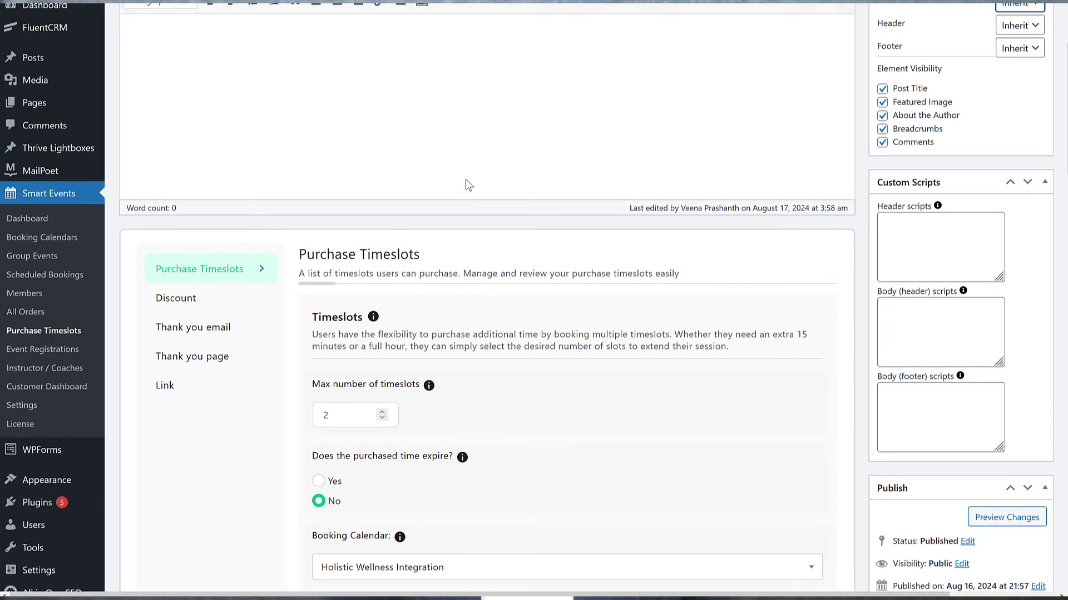